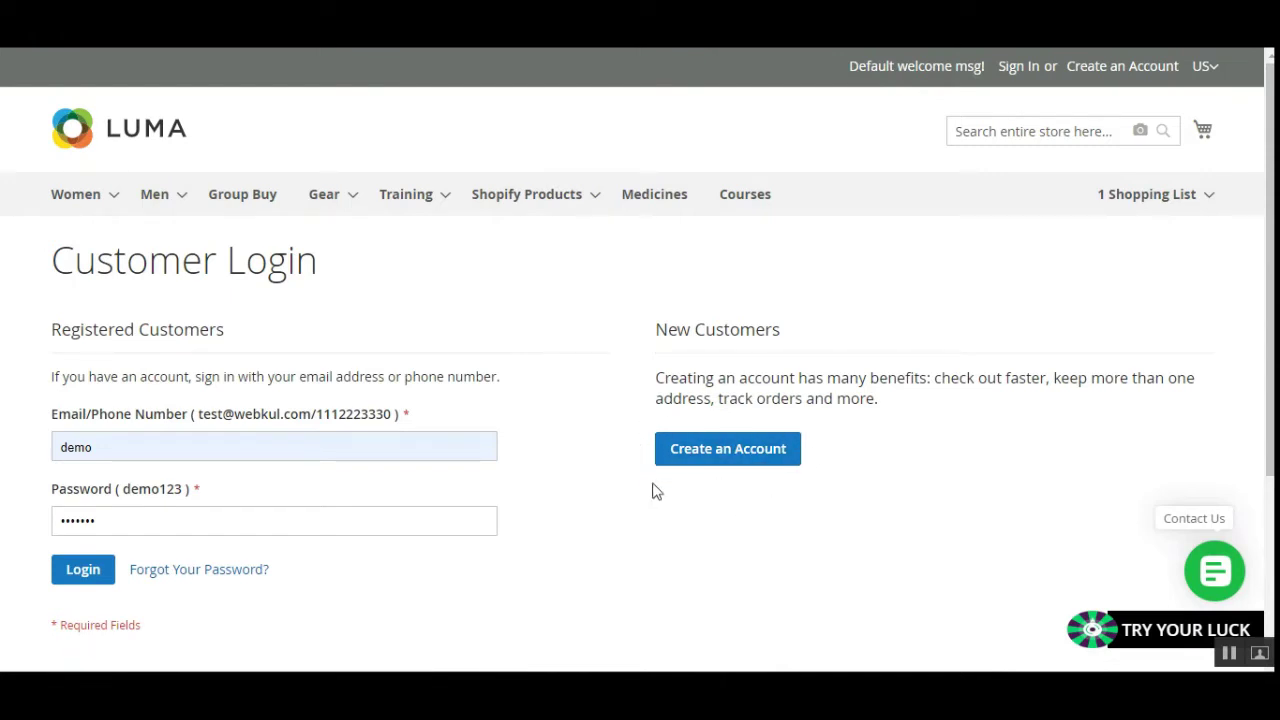
Open the Create New Customer Account form and scroll to the required Phone Number field below Email.
left_click(729, 462)
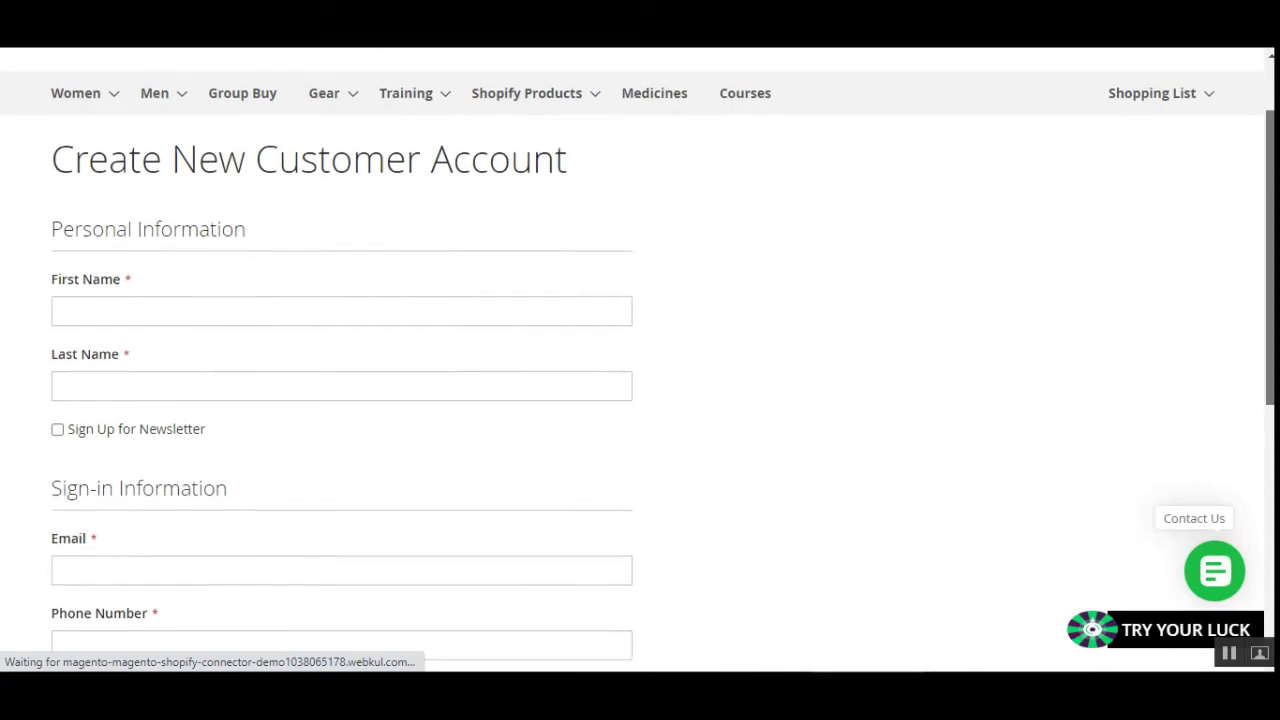
scroll(116, 318, "down", 1)
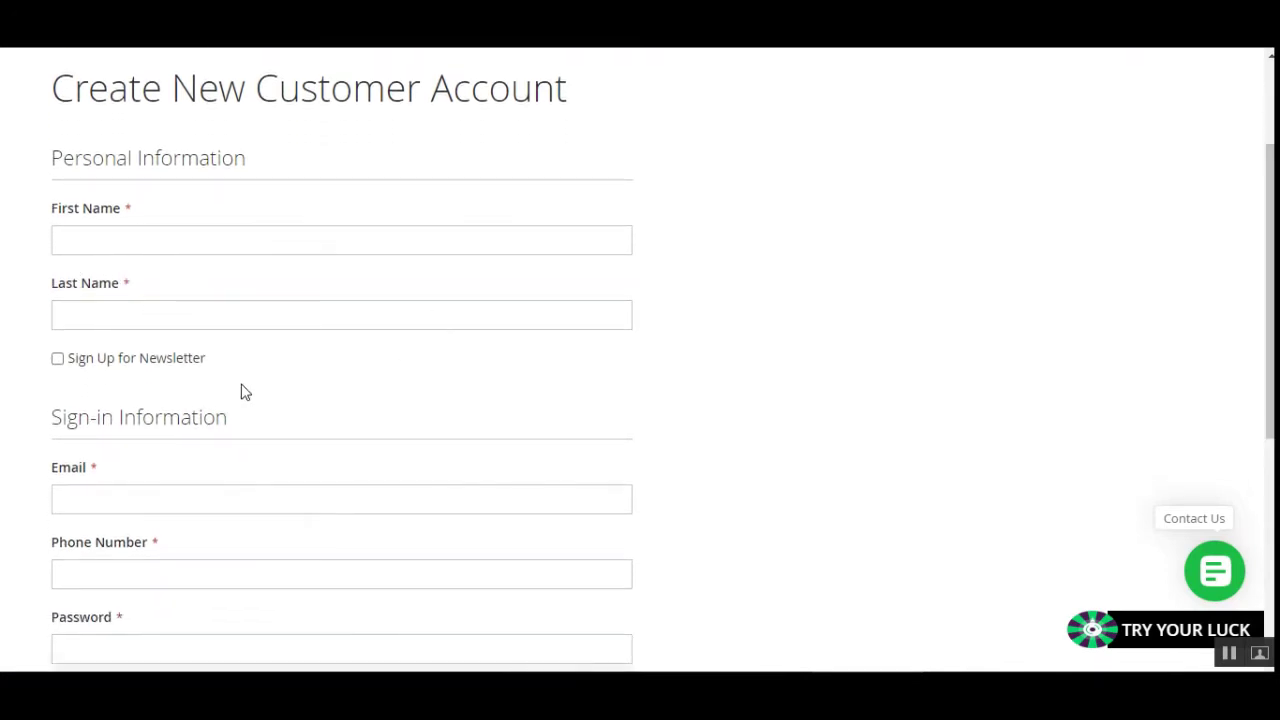
scroll(245, 388, "down", 2)
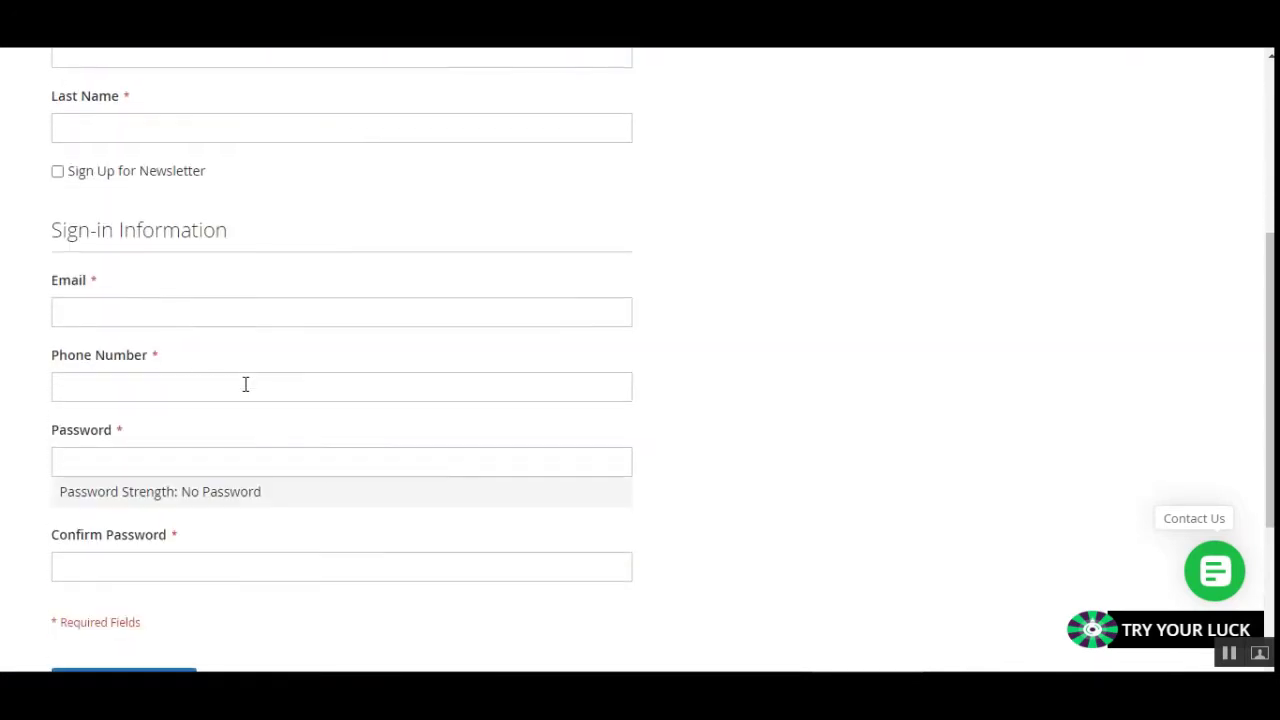
left_click(169, 386)
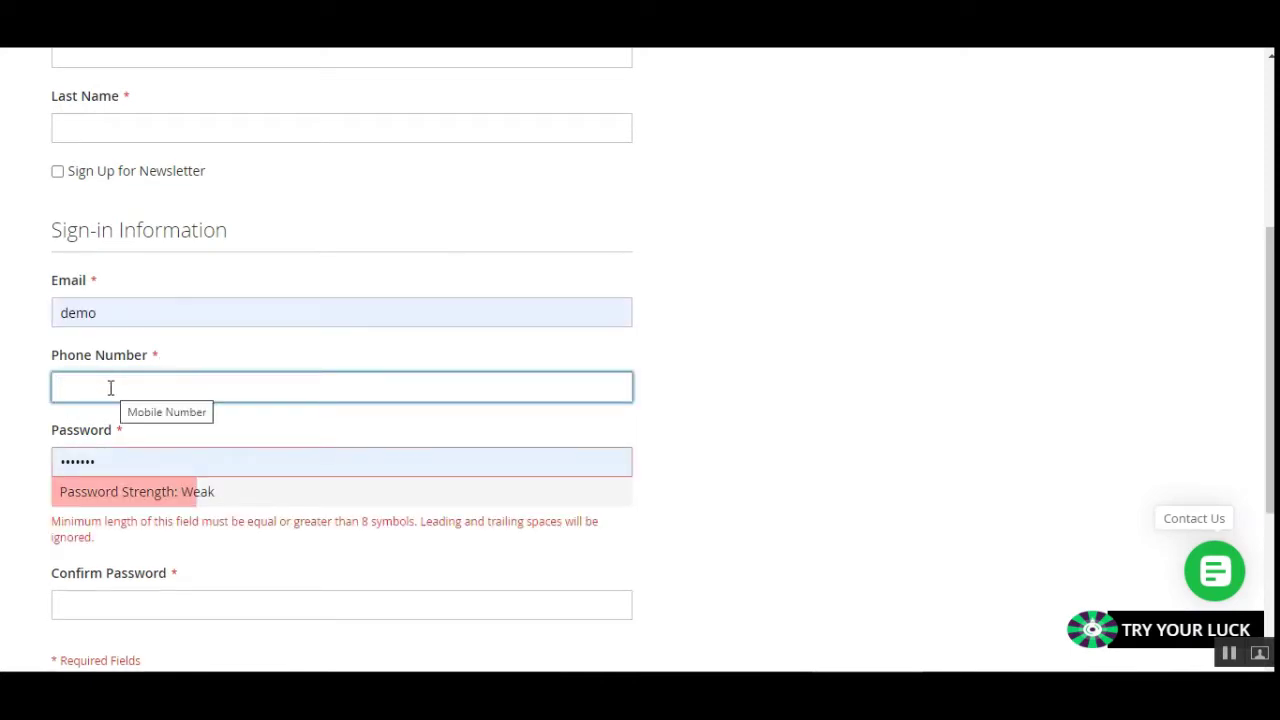
left_click(565, 423)
scroll(217, 471, "down", 2)
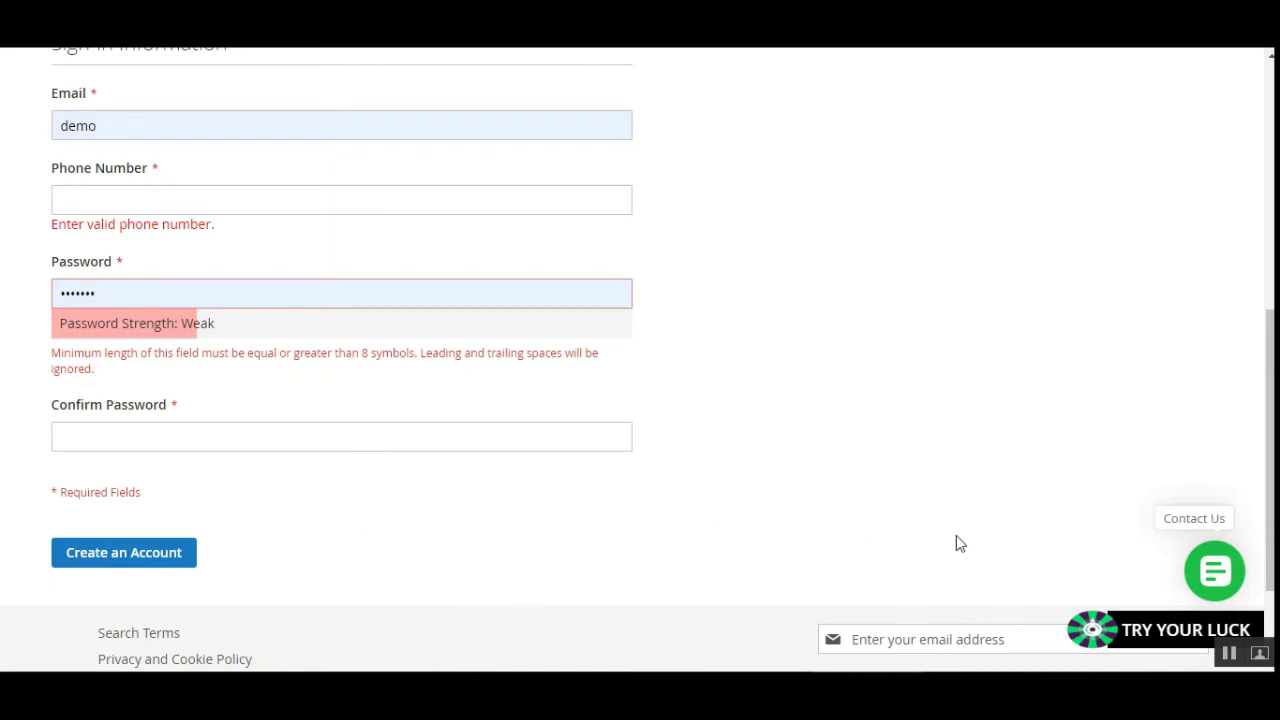
left_click_drag(1270, 410, 1270, 152)
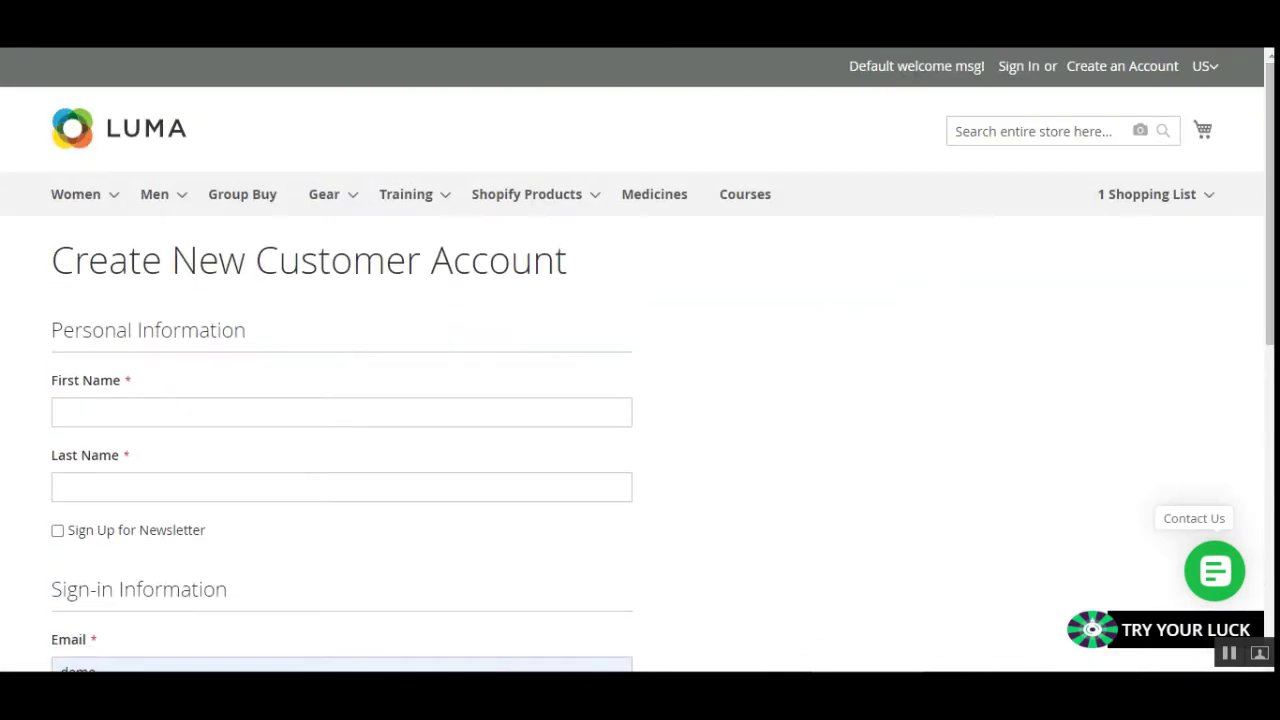
left_click_drag(1270, 200, 1270, 280)
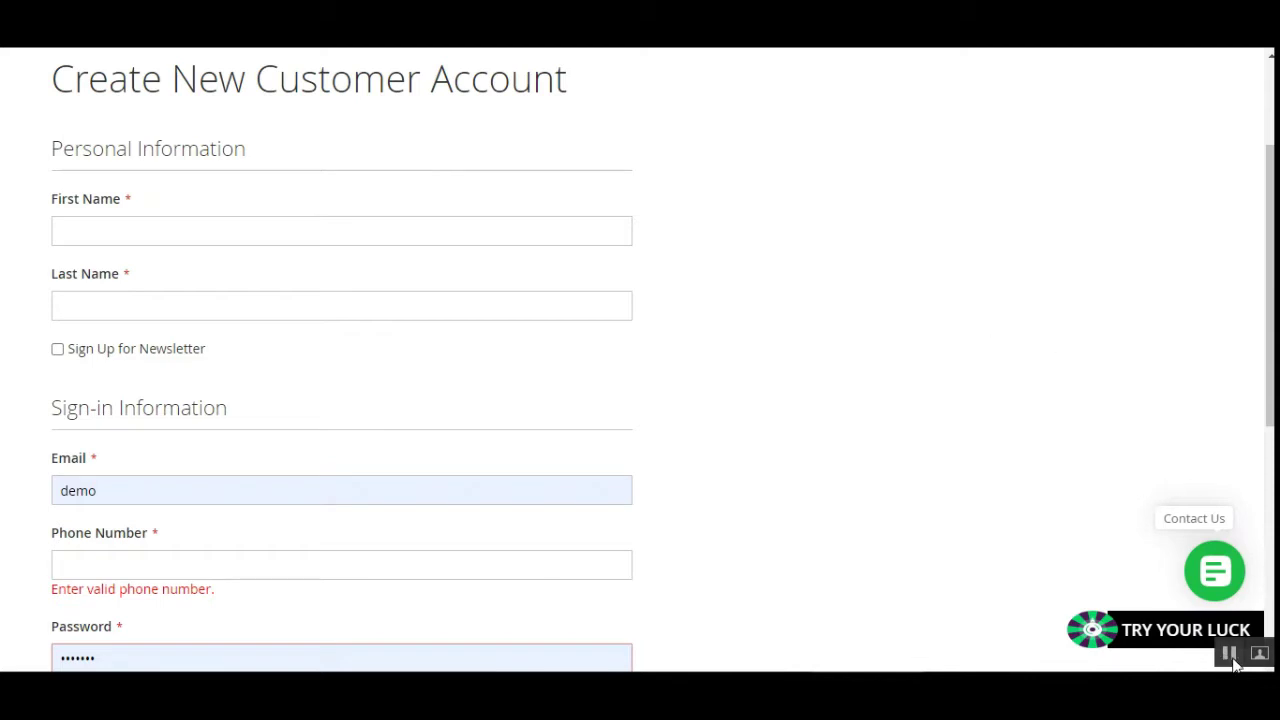
Enter the customer's first and last name, and replace the autofilled email with their e-mail address.
left_click(319, 235)
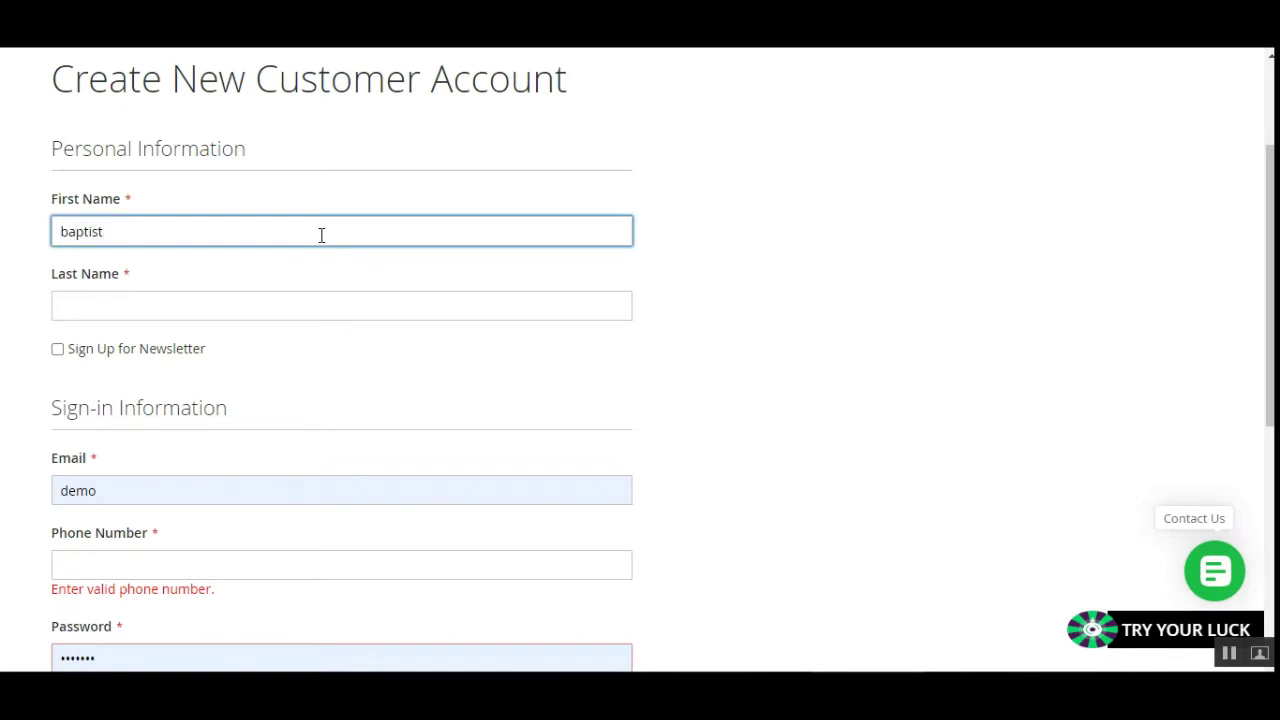
left_click(307, 315)
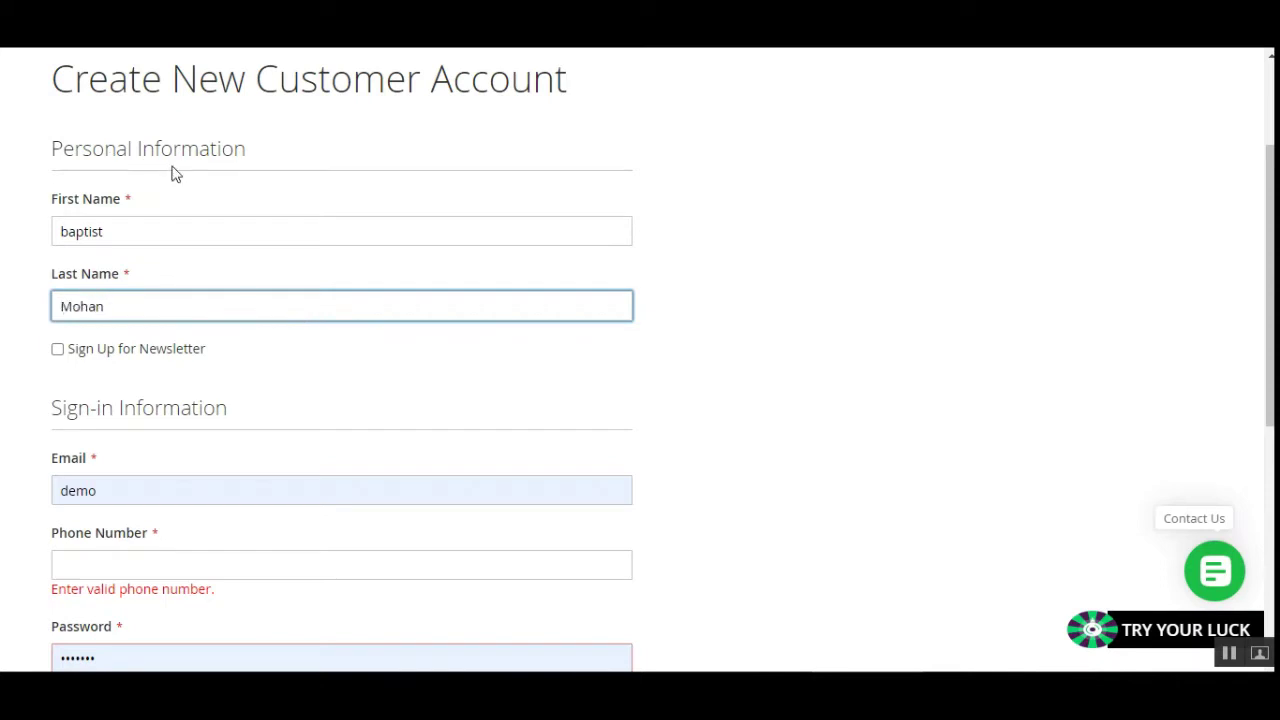
scroll(274, 354, "down", 2)
double_click(153, 308)
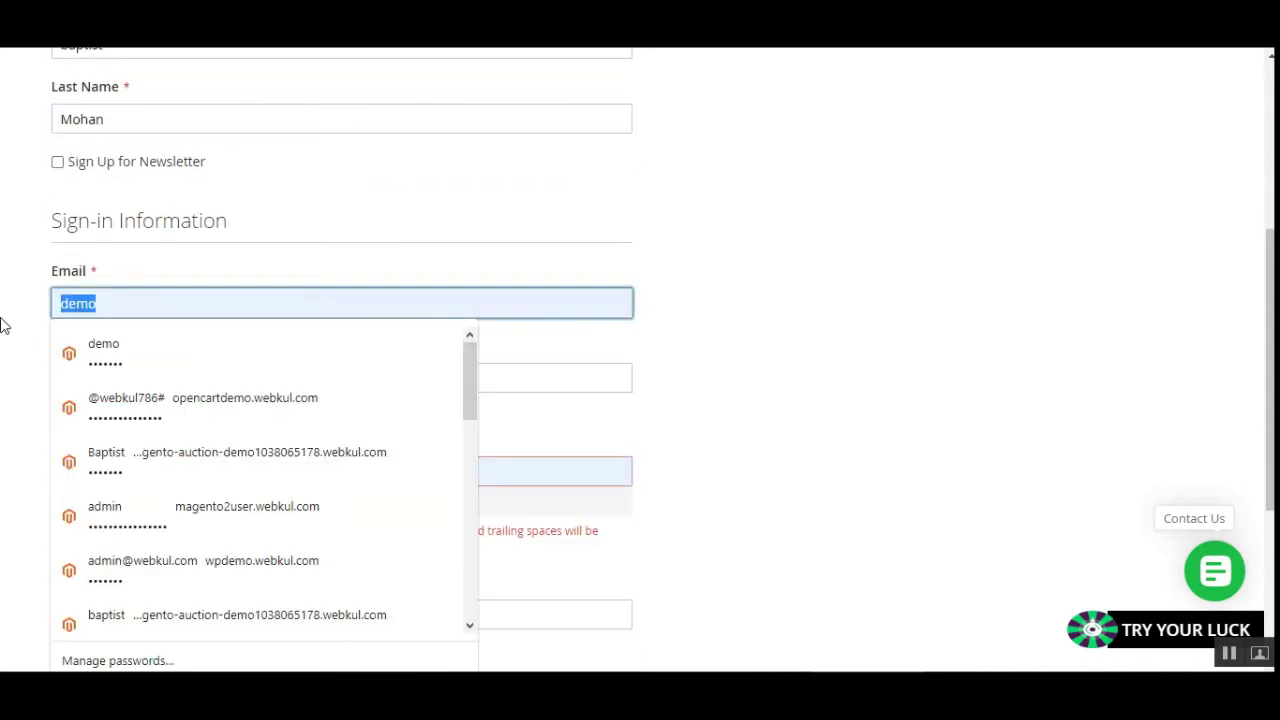
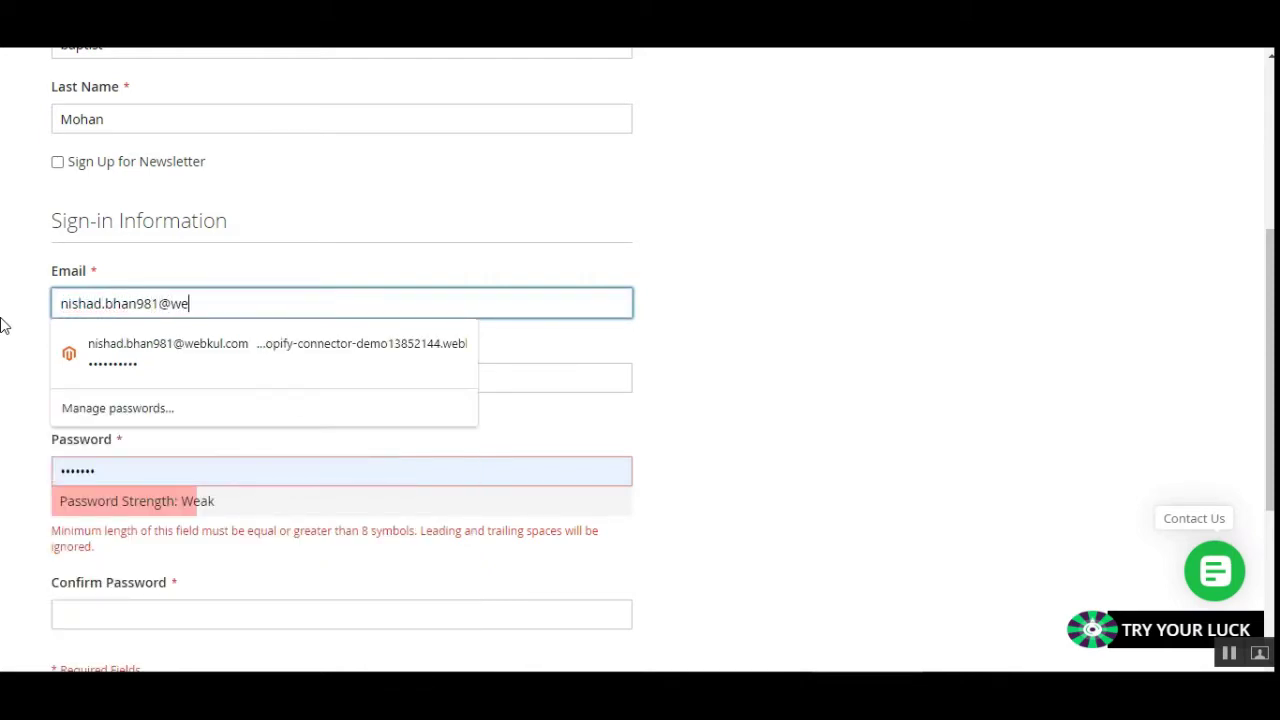
left_click(640, 372)
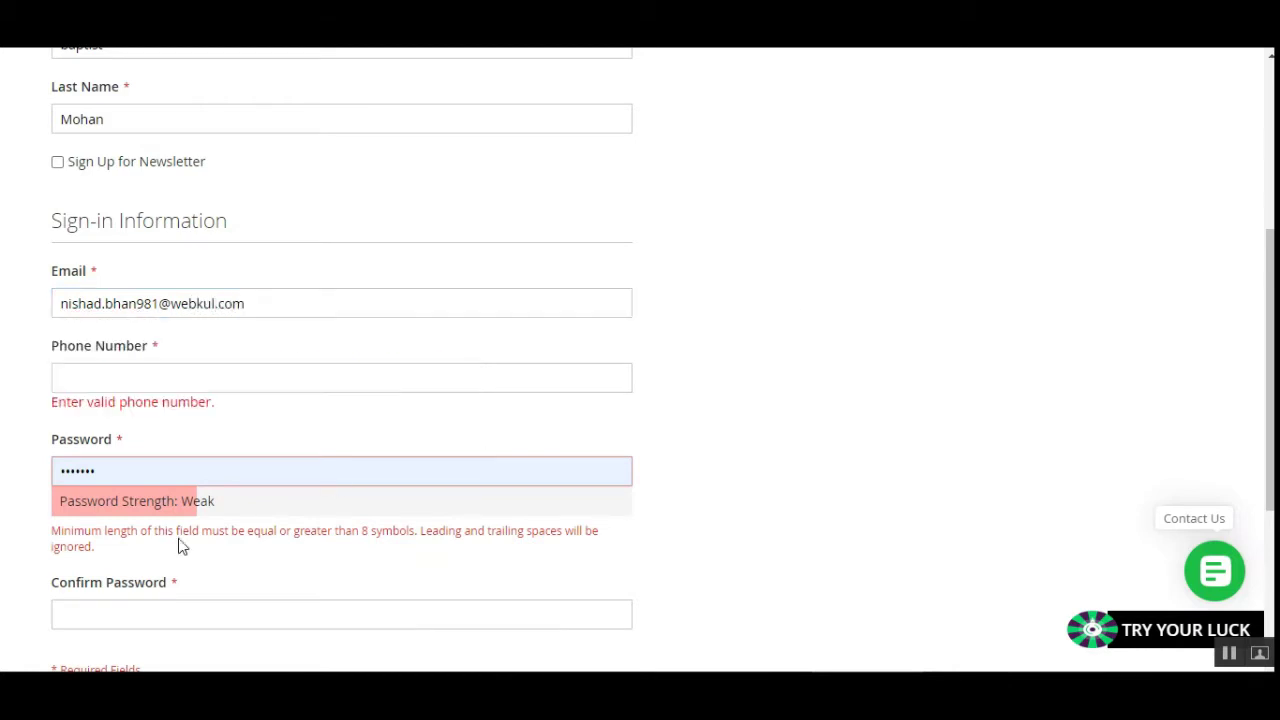
Enter the customer's phone number, a password and the matching password confirmation.
left_click(126, 378)
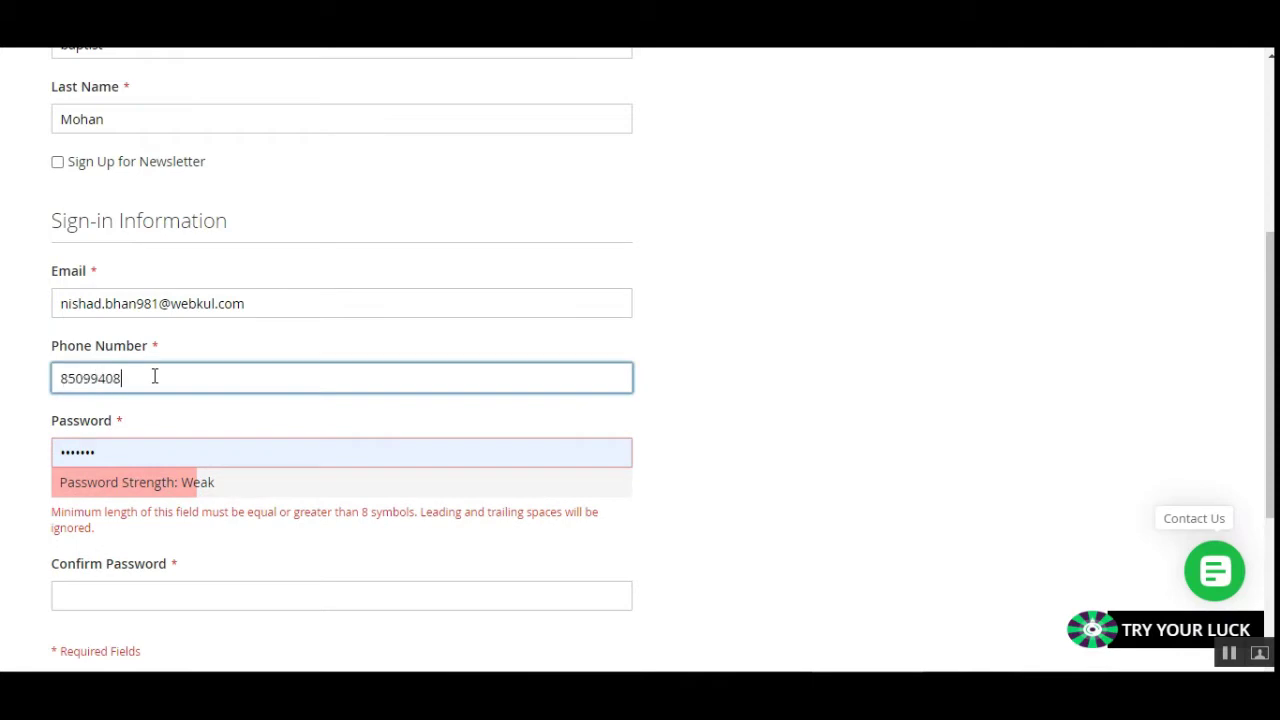
key("Tab")
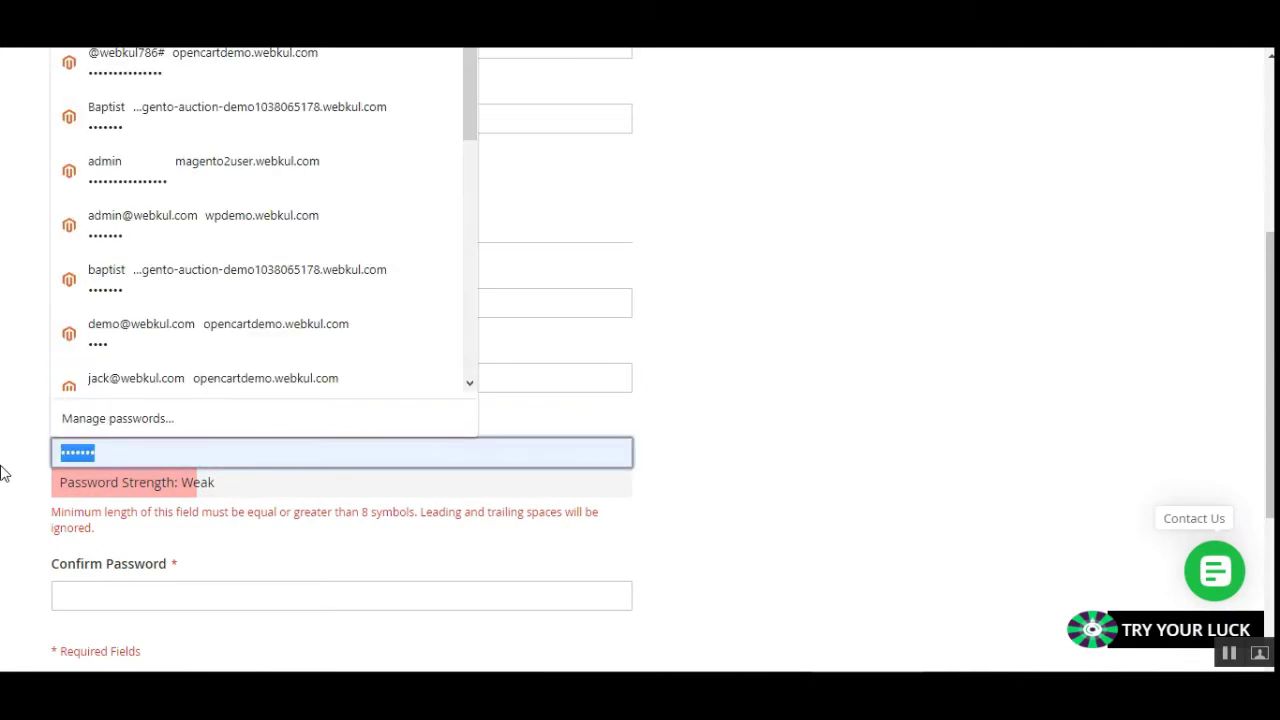
type("n")
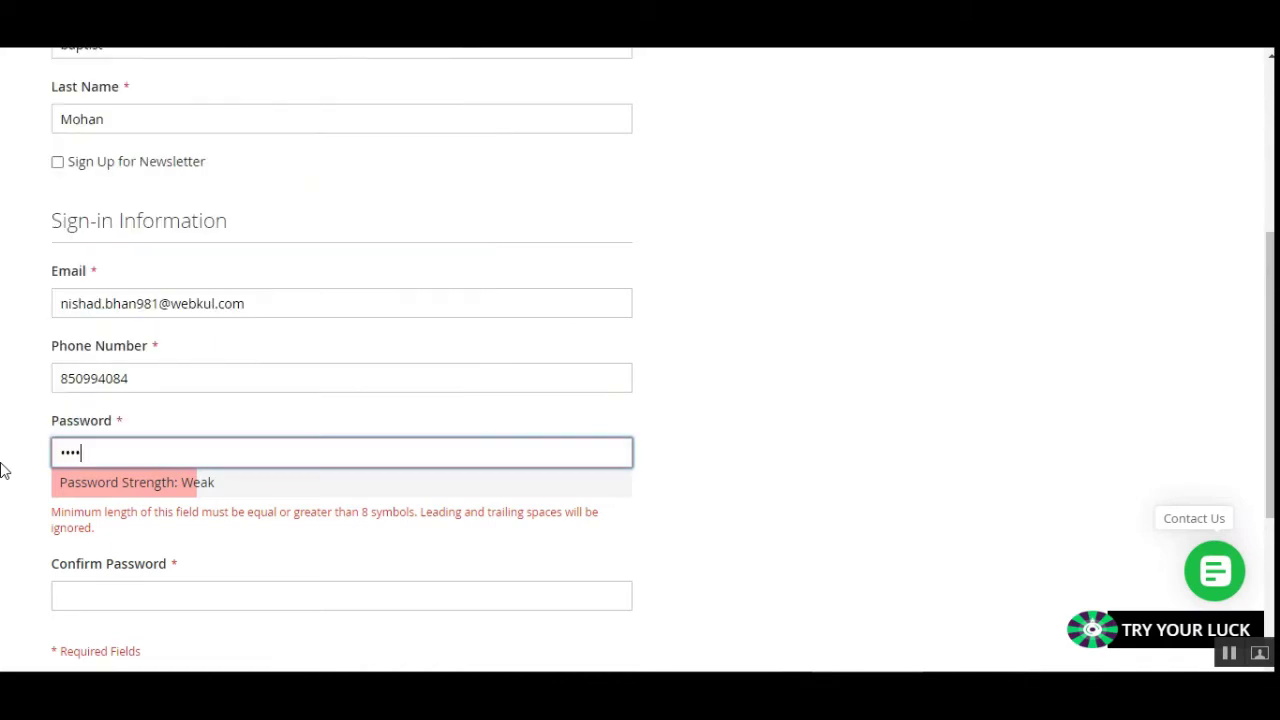
type("1")
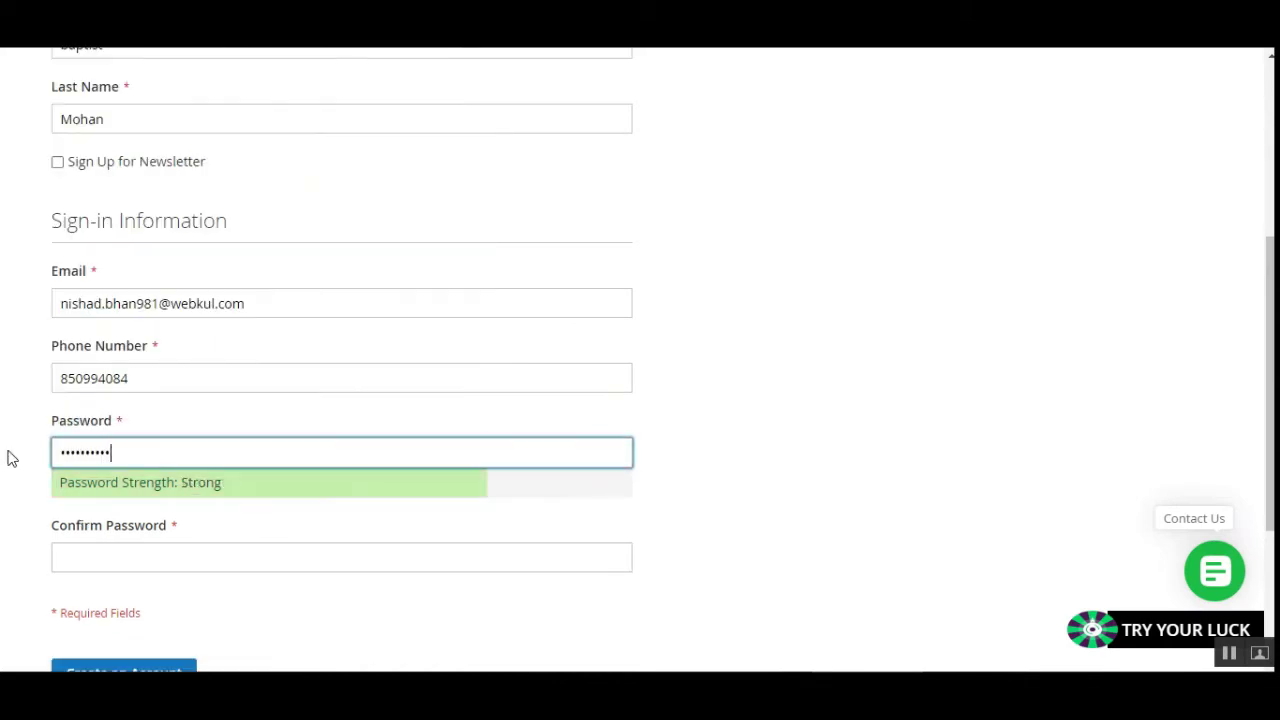
left_click(74, 561)
type("n")
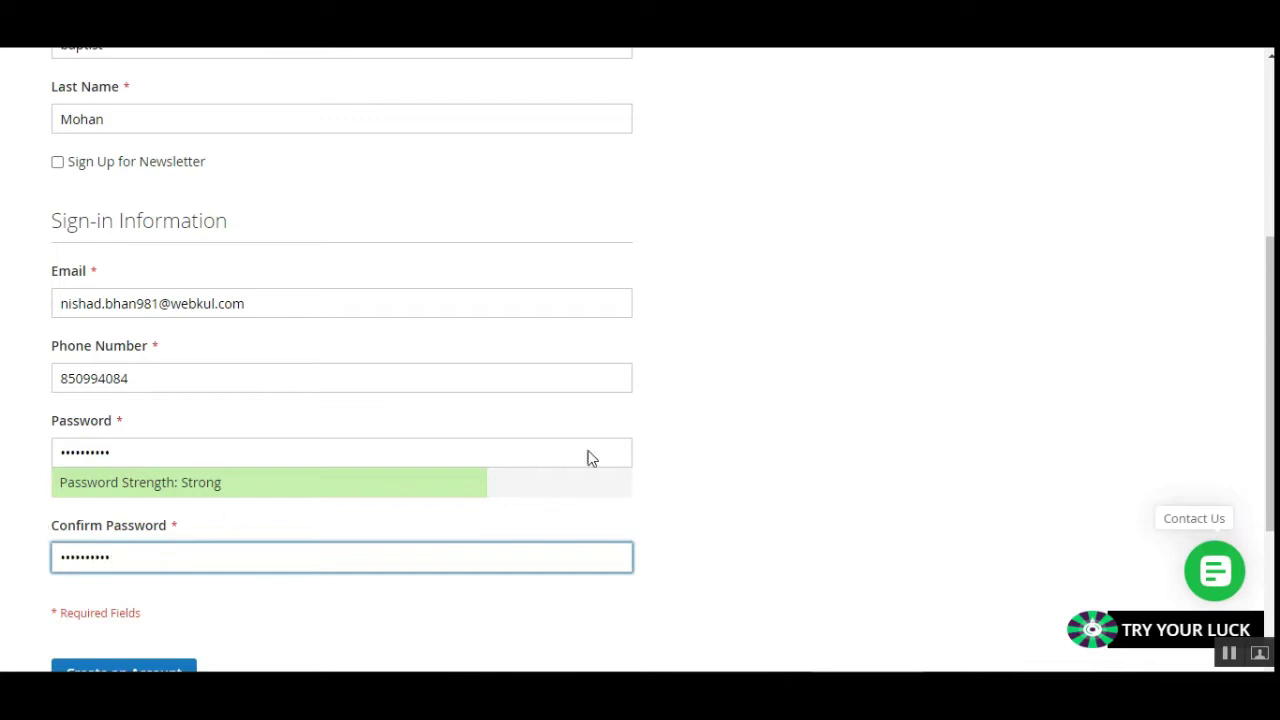
left_click(794, 346)
Check the filled registration form and submit it to create the account.
scroll(343, 523, "down", 2)
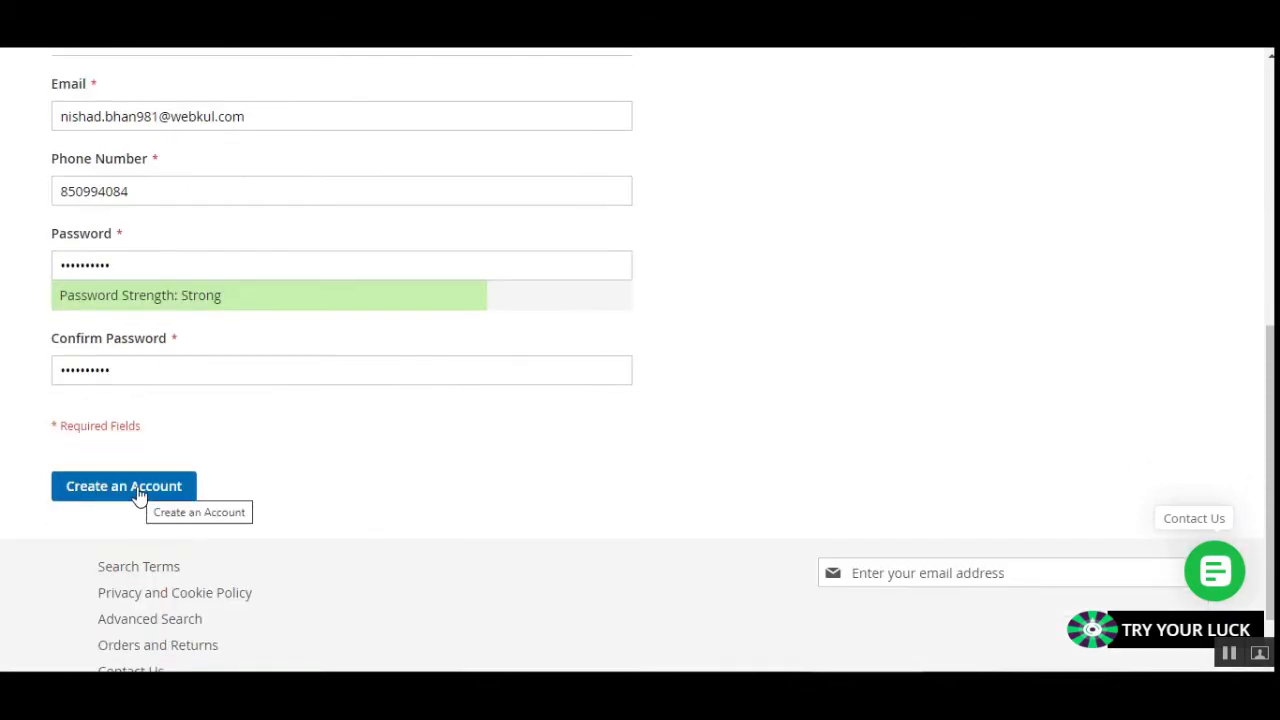
scroll(150, 490, "up", 1)
scroll(157, 386, "up", 3)
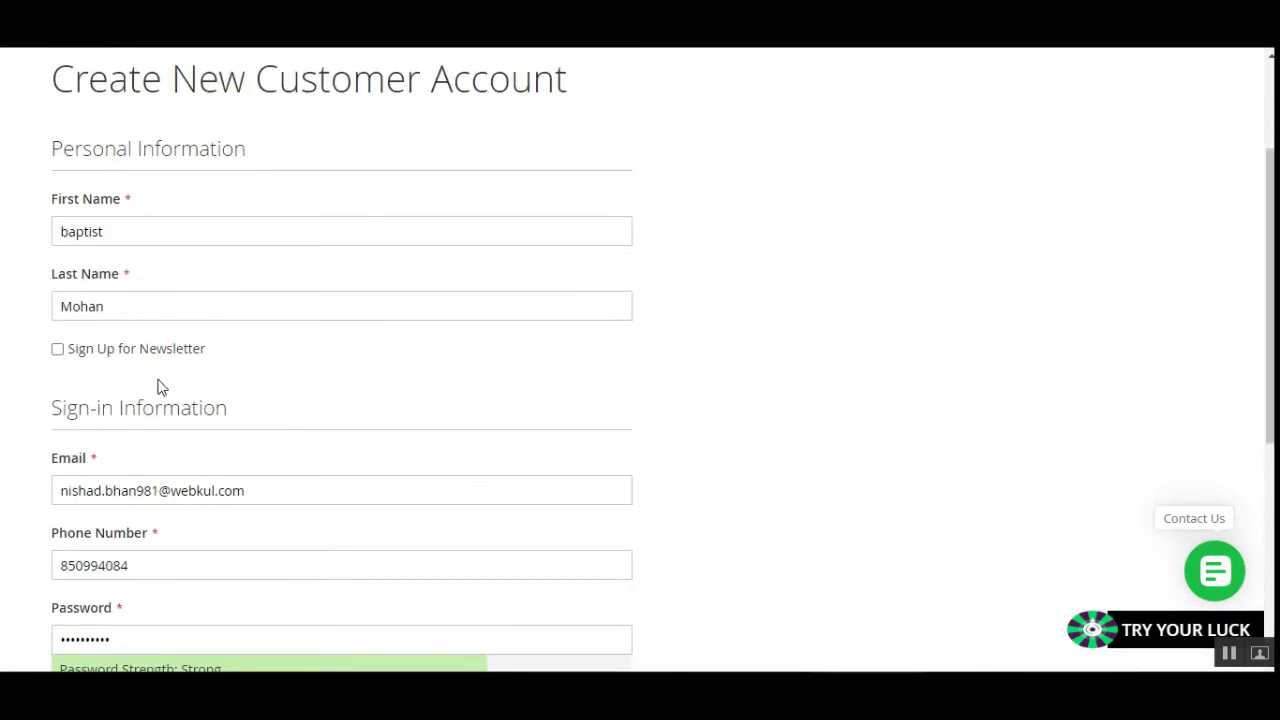
scroll(154, 449, "down", 4)
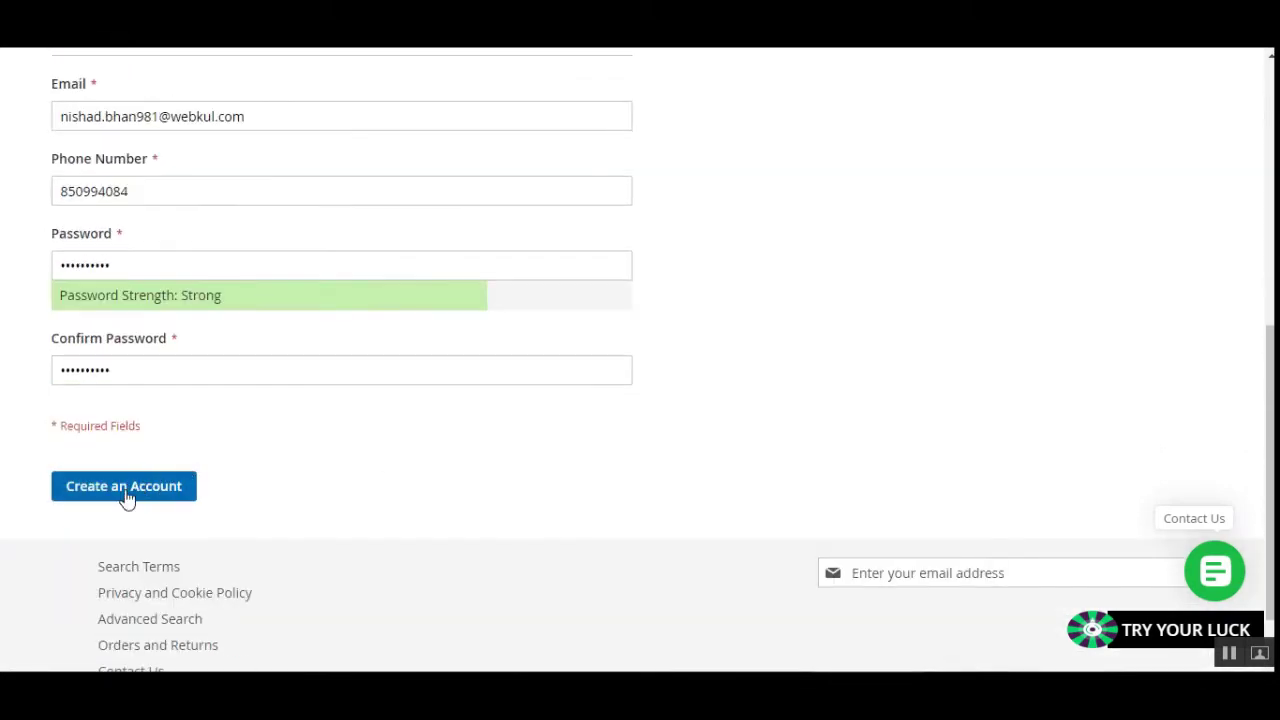
left_click(125, 490)
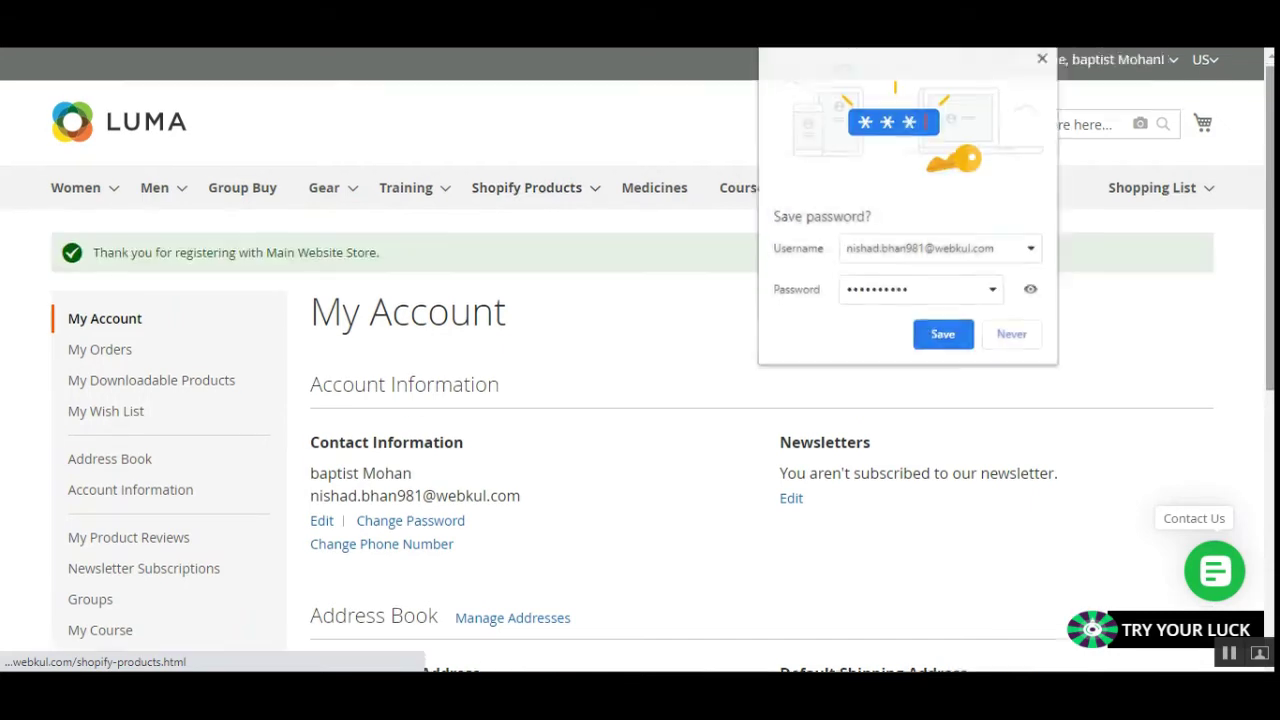
Let the browser save the new login and review the registration thank-you message.
left_click(956, 338)
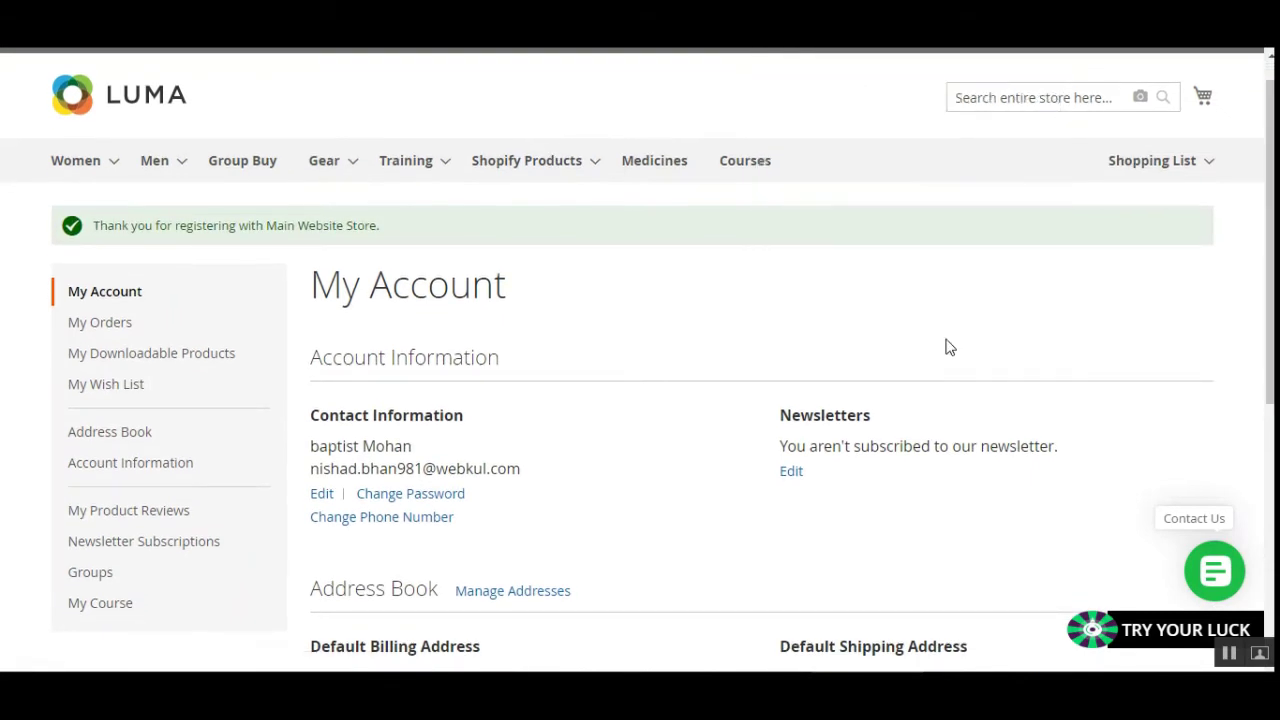
left_click_drag(108, 225, 380, 228)
left_click(380, 228)
left_click_drag(108, 225, 300, 225)
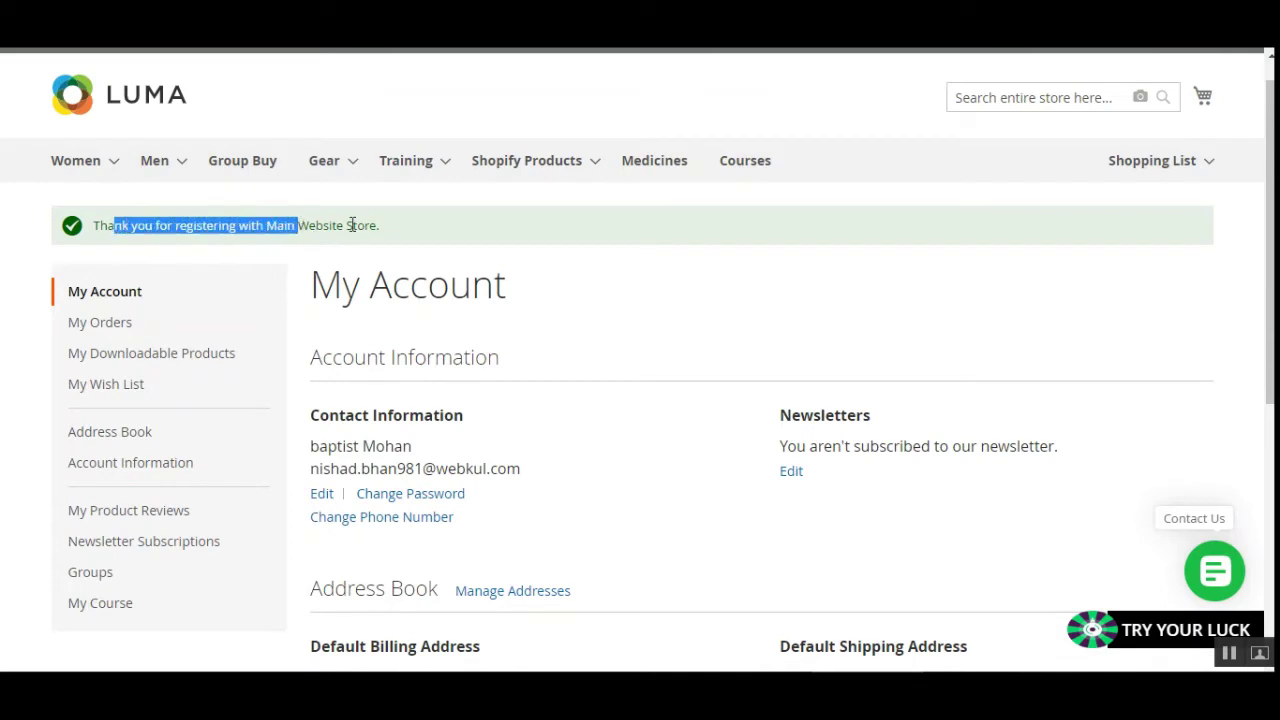
left_click(352, 224)
mouse_move(1220, 176)
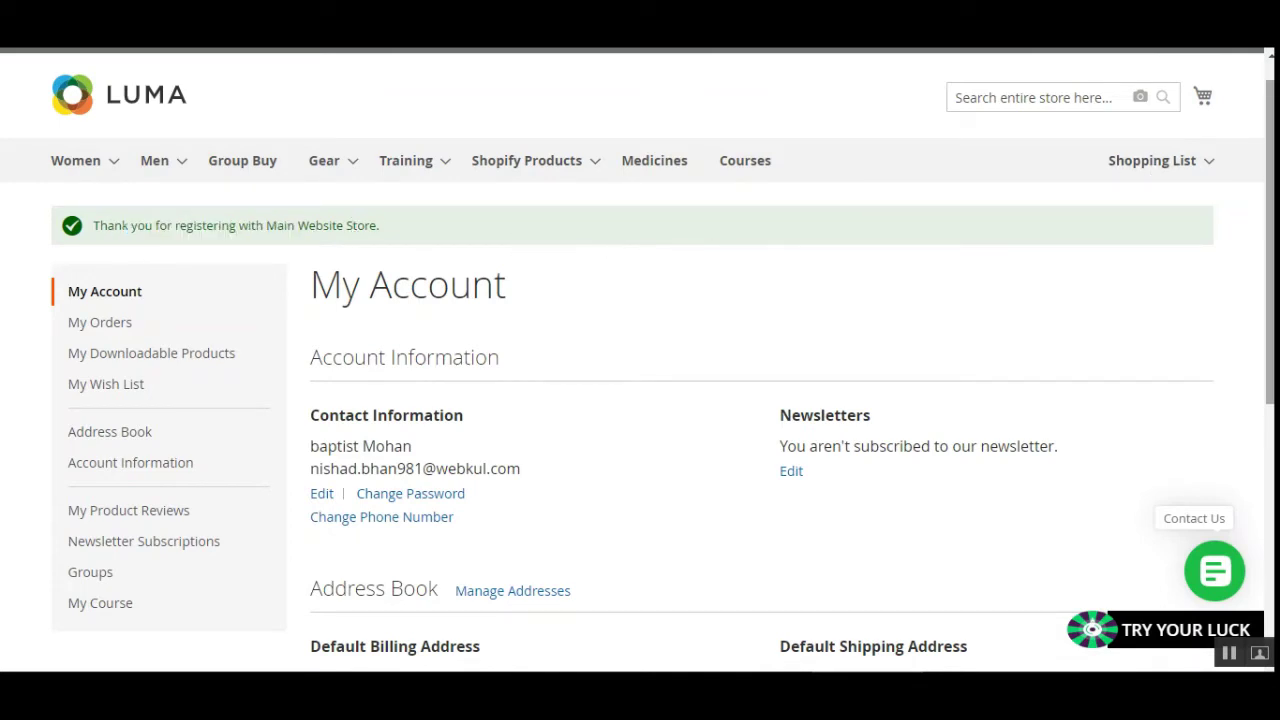
scroll(566, 197, "down", 1)
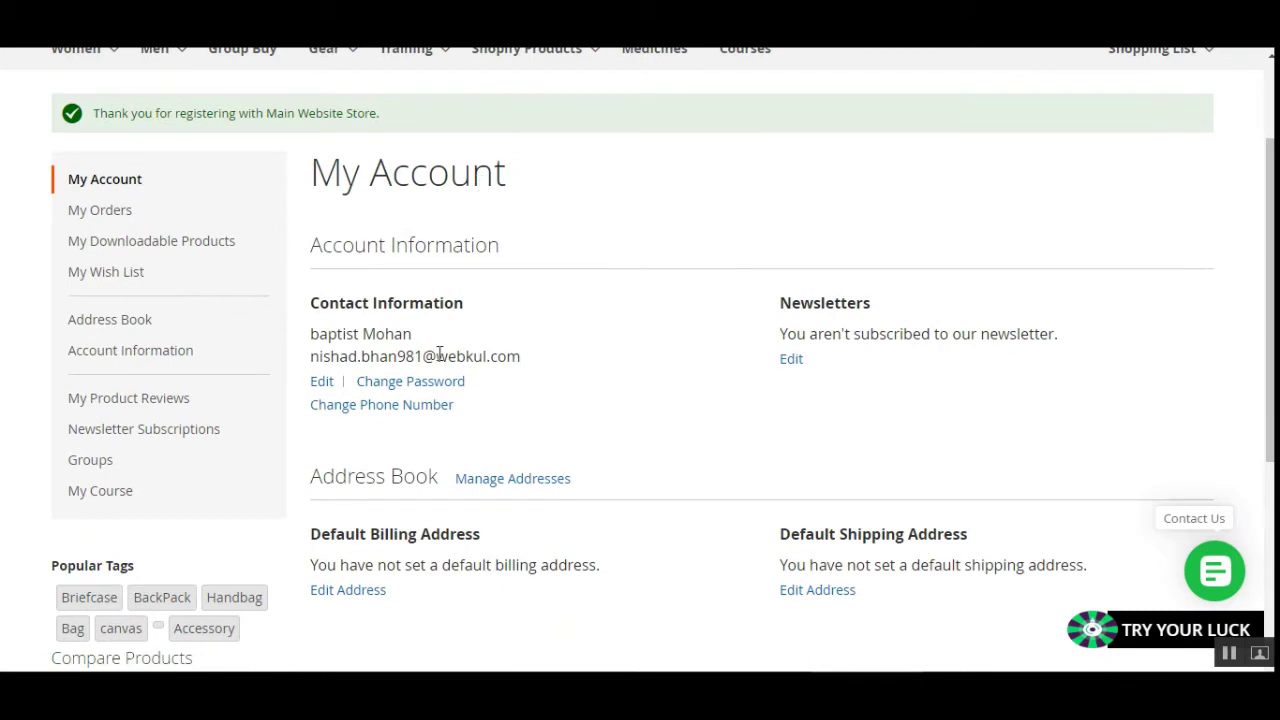
Review the Account Information and Contact Information blocks showing the customer's name and e-mail.
left_click_drag(337, 246, 460, 244)
left_click(492, 244)
left_click_drag(318, 306, 436, 306)
left_click(451, 309)
left_click_drag(320, 338, 410, 338)
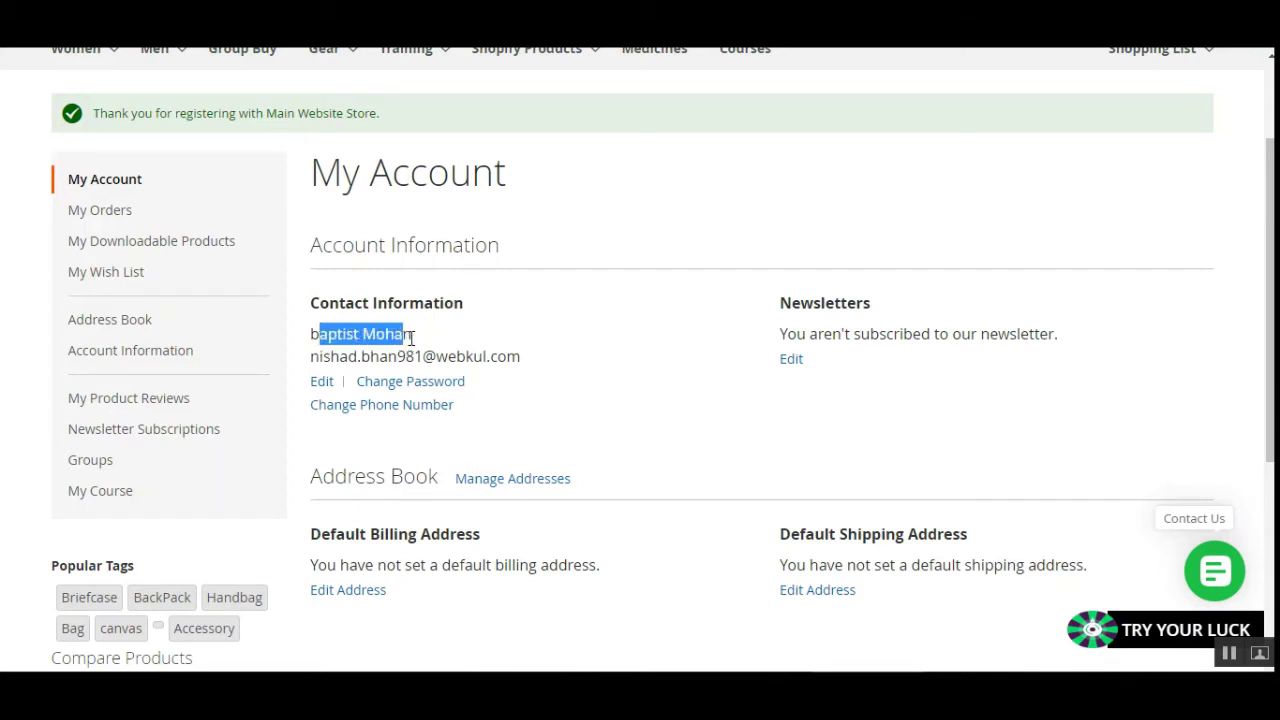
left_click(410, 338)
left_click_drag(318, 356, 520, 356)
left_click(524, 362)
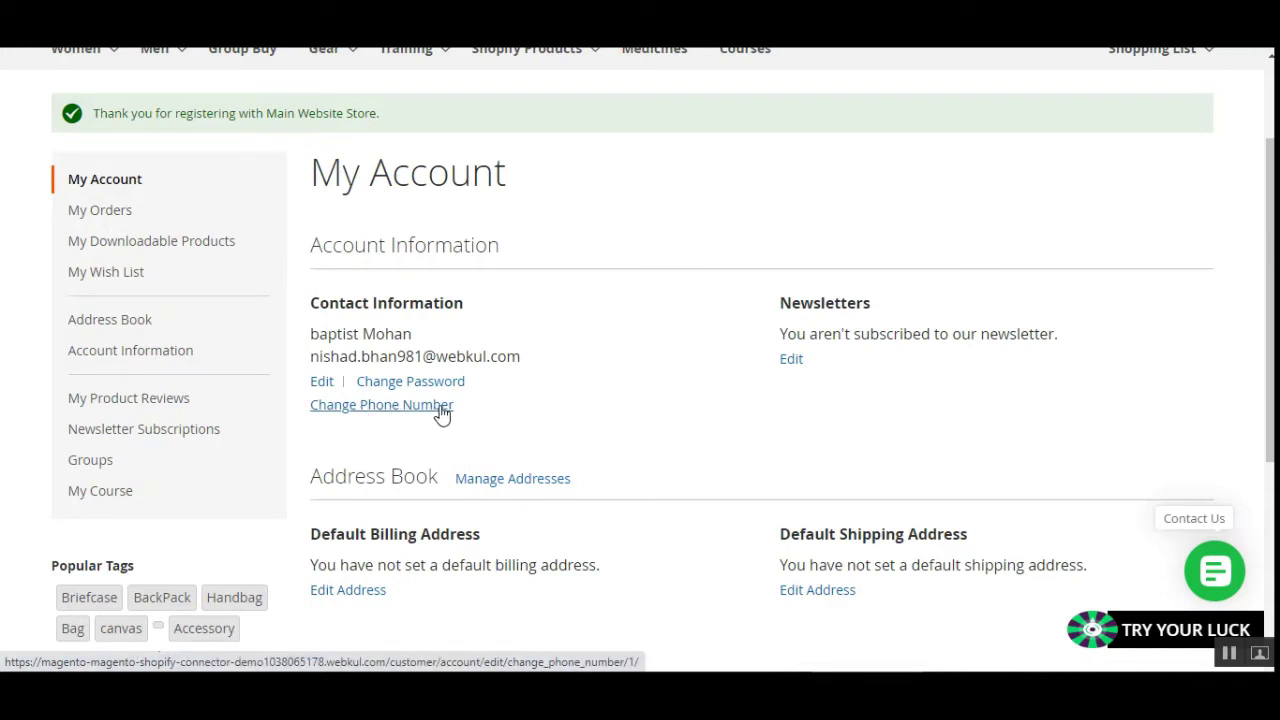
Edit the account, enable Change Phone Number, and insert the missing digit 5 into the phone number.
left_click(330, 390)
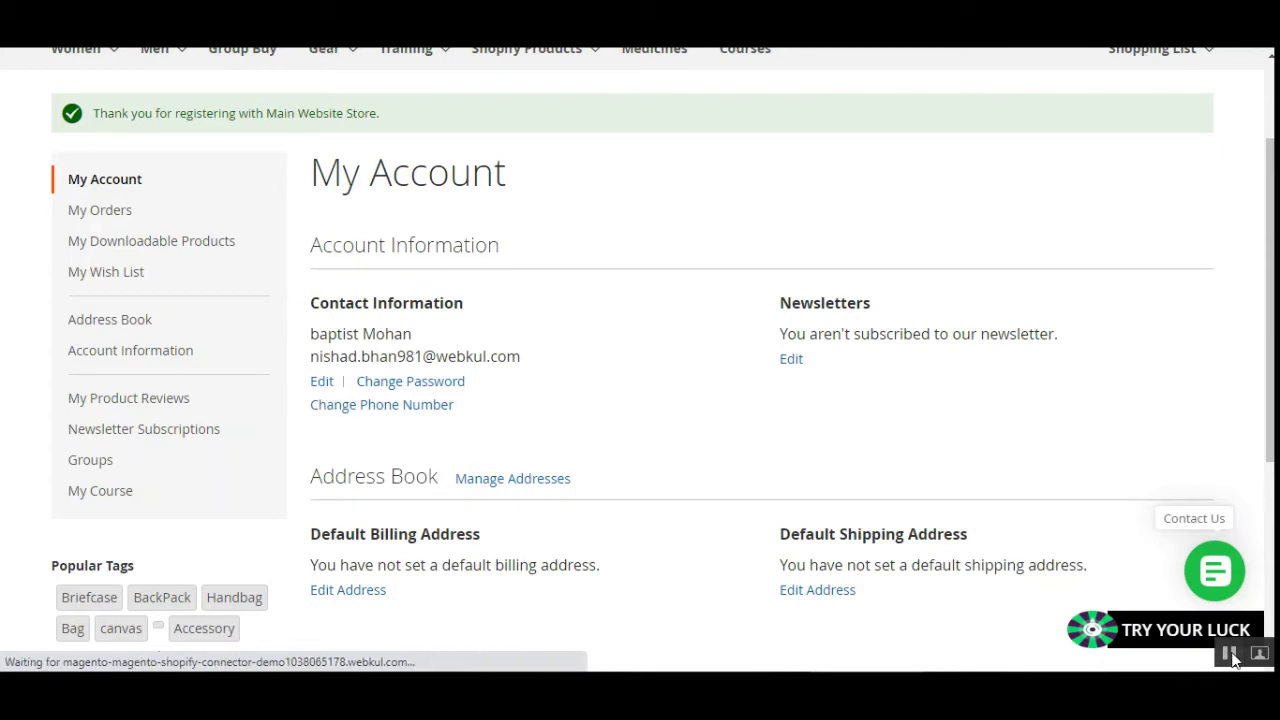
scroll(583, 247, "down", 2)
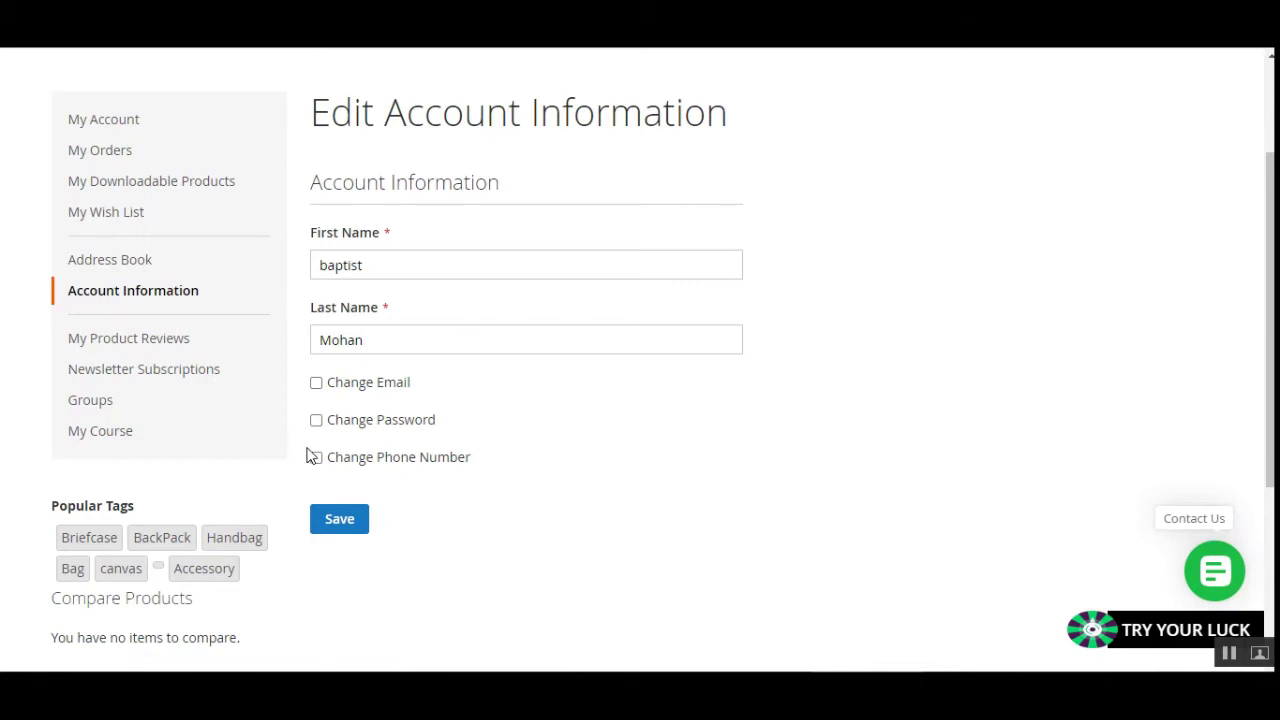
left_click(317, 460)
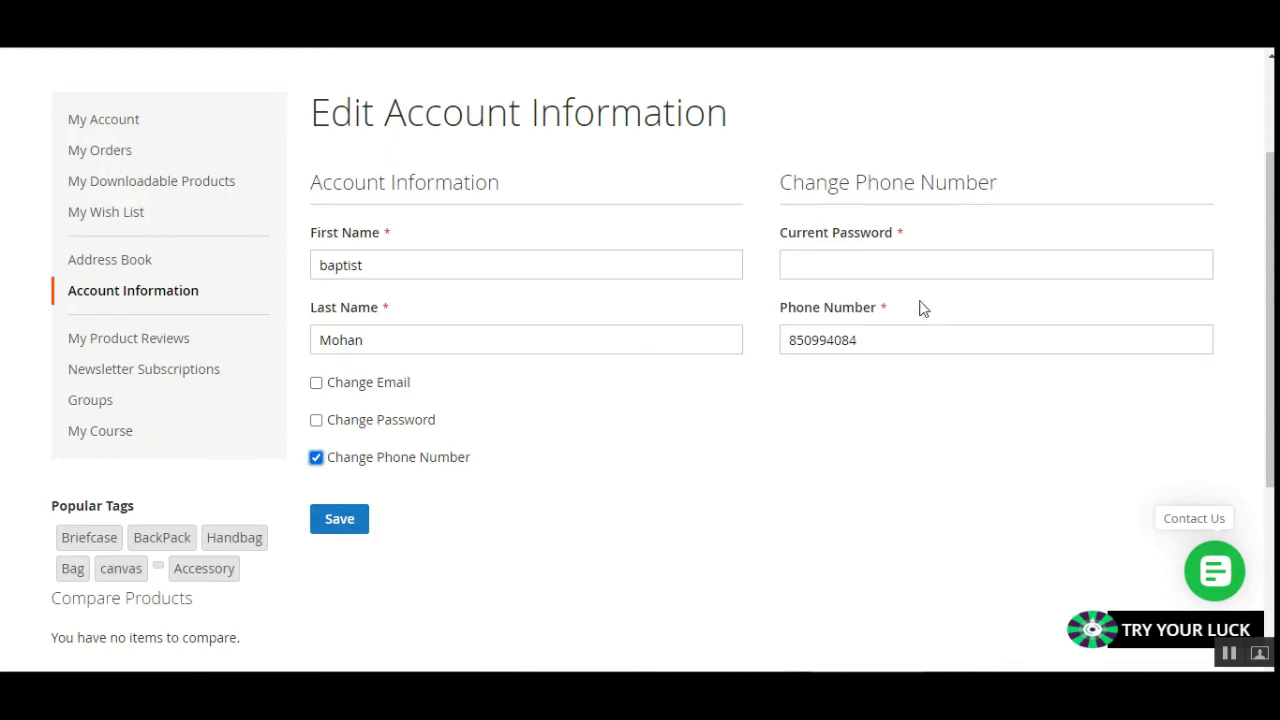
left_click(816, 263)
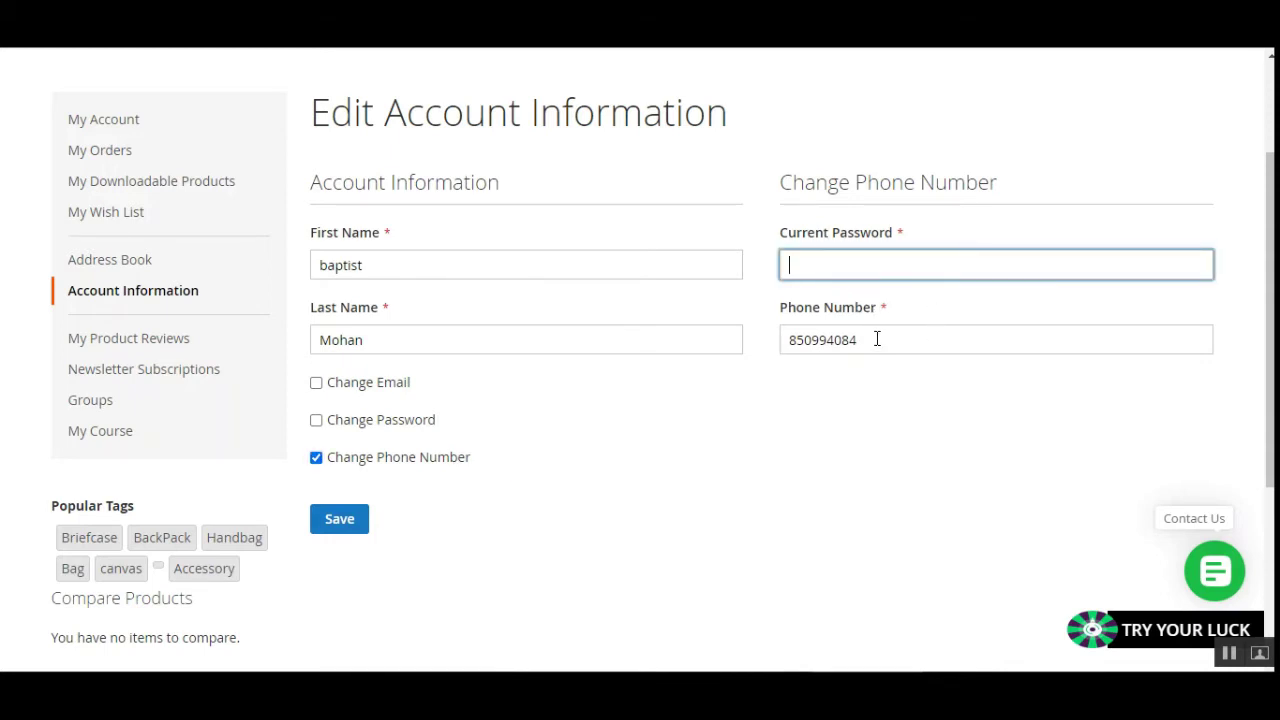
left_click_drag(877, 339, 762, 355)
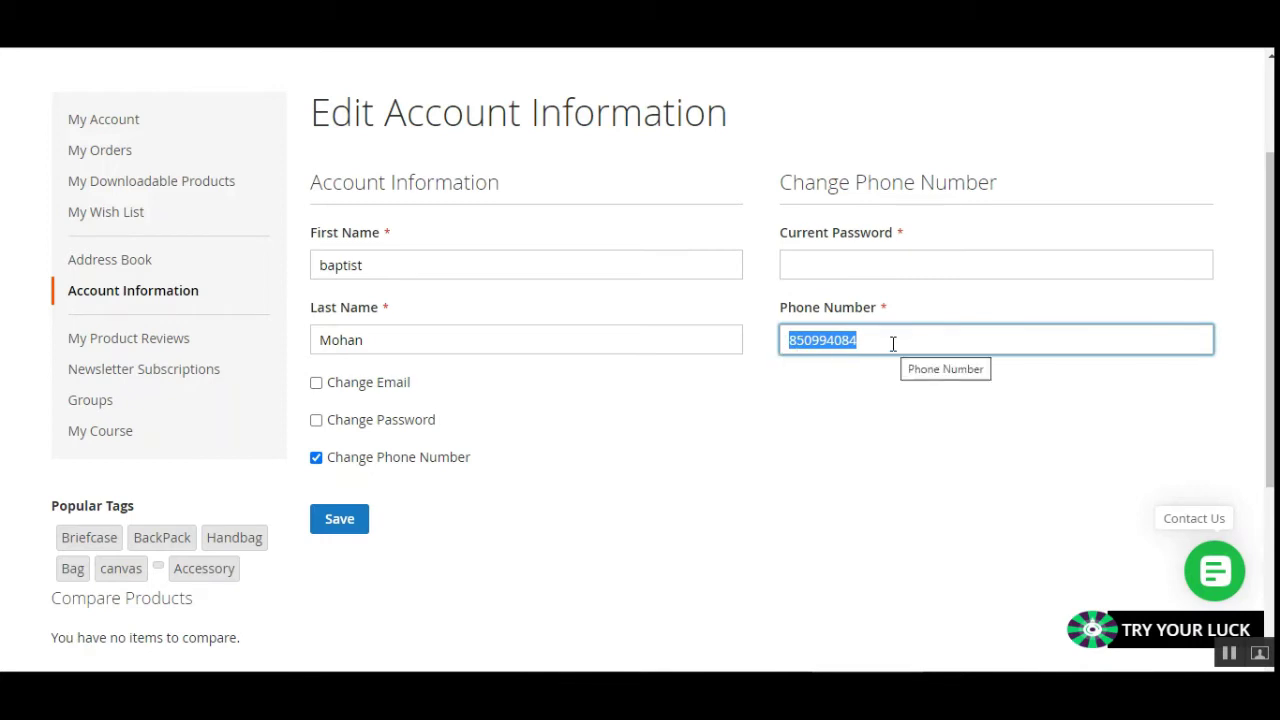
left_click(814, 345)
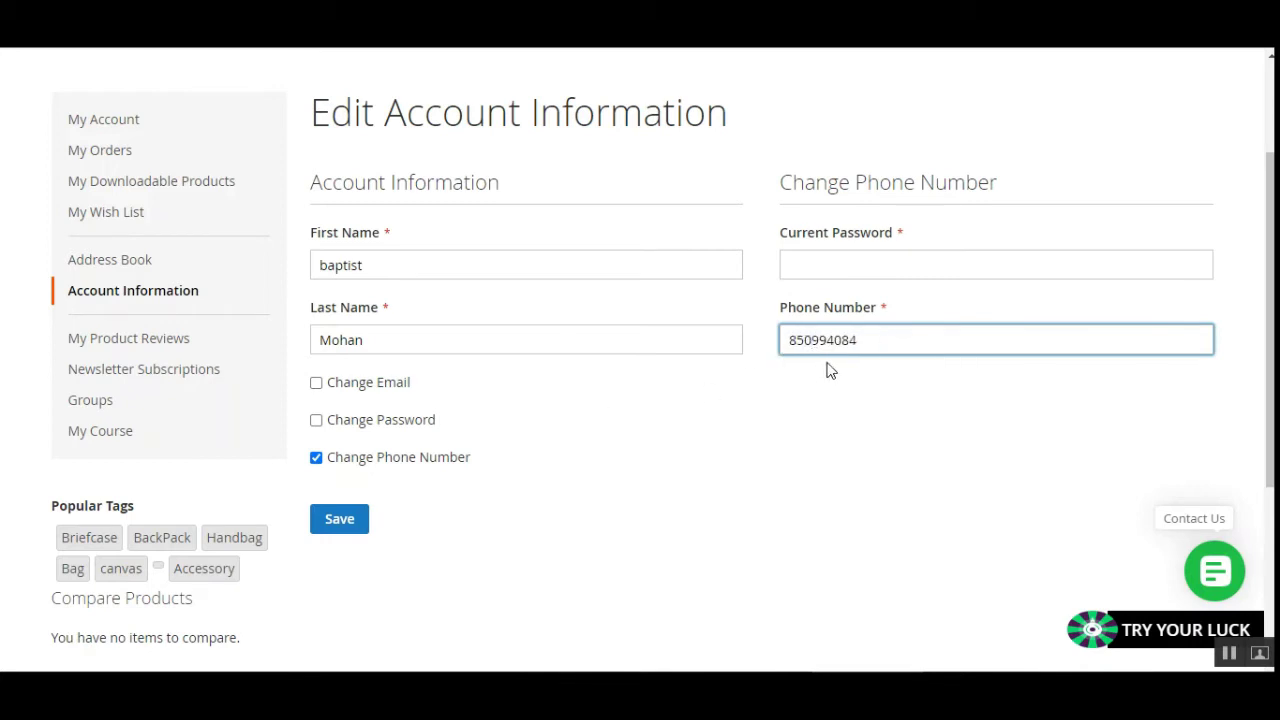
type("5")
left_click(508, 468)
Enter the current password, save the account changes, and let the browser store the password.
left_click(895, 262)
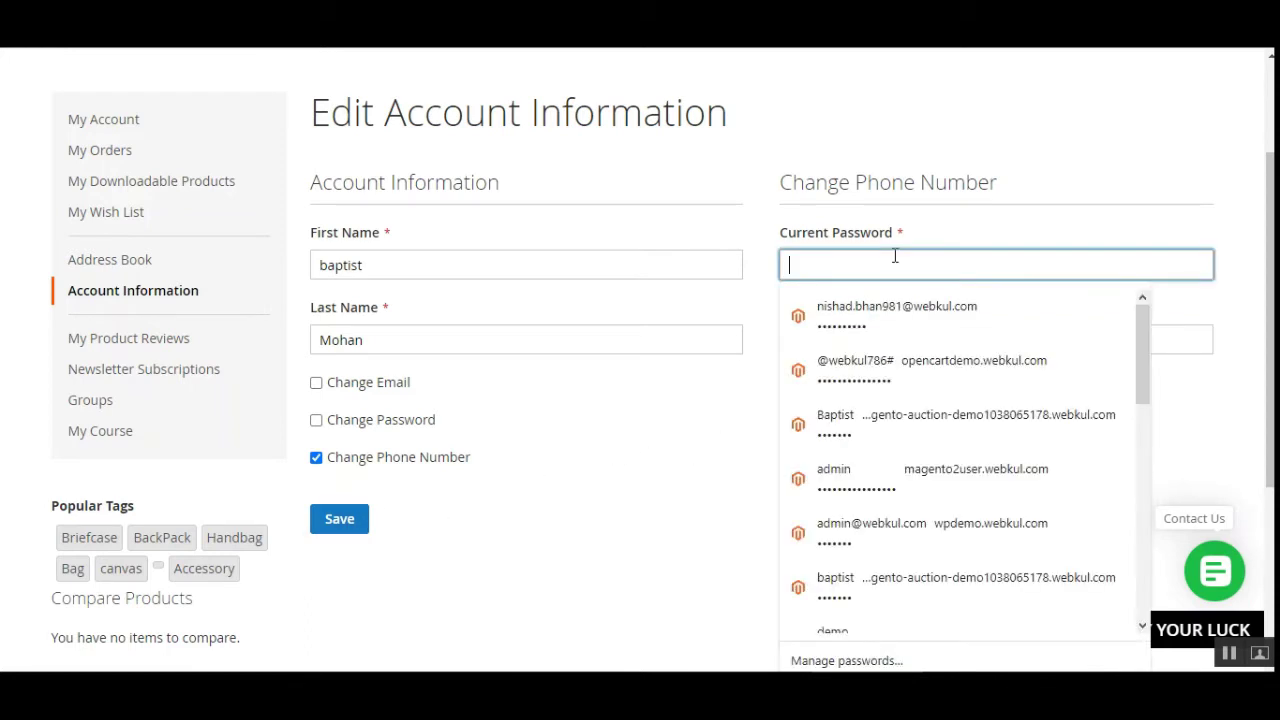
type("a")
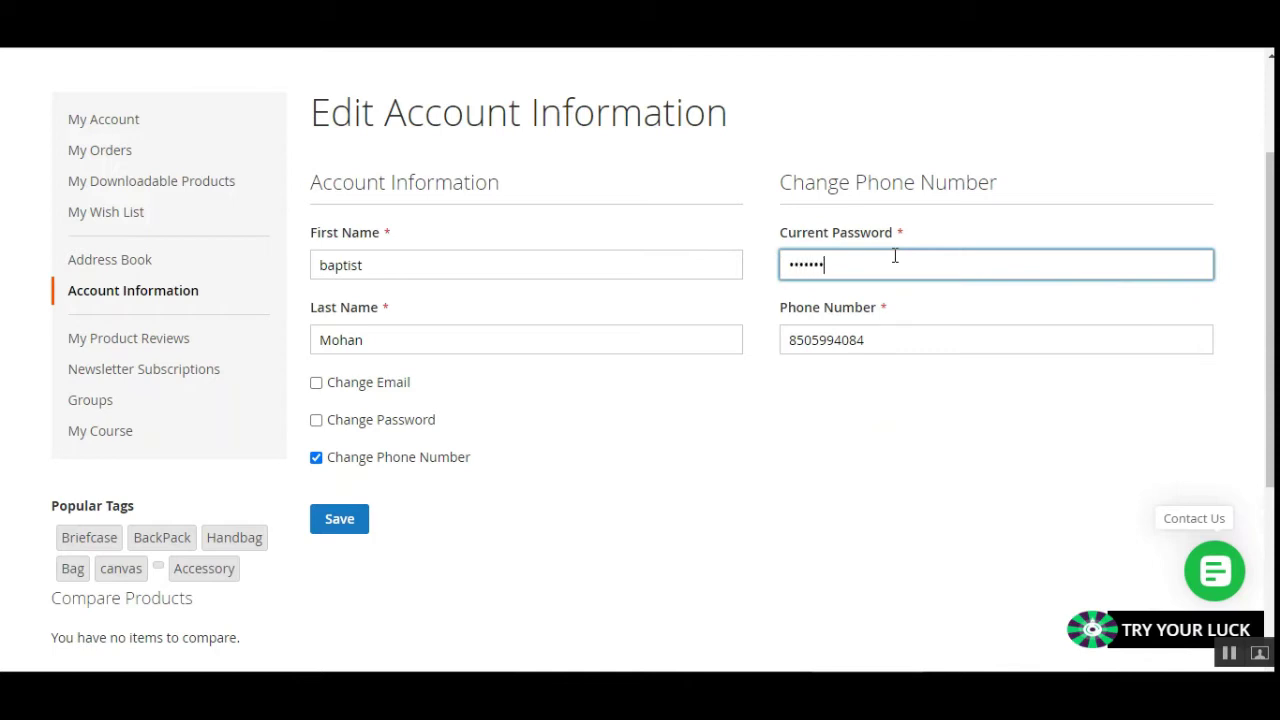
left_click(338, 533)
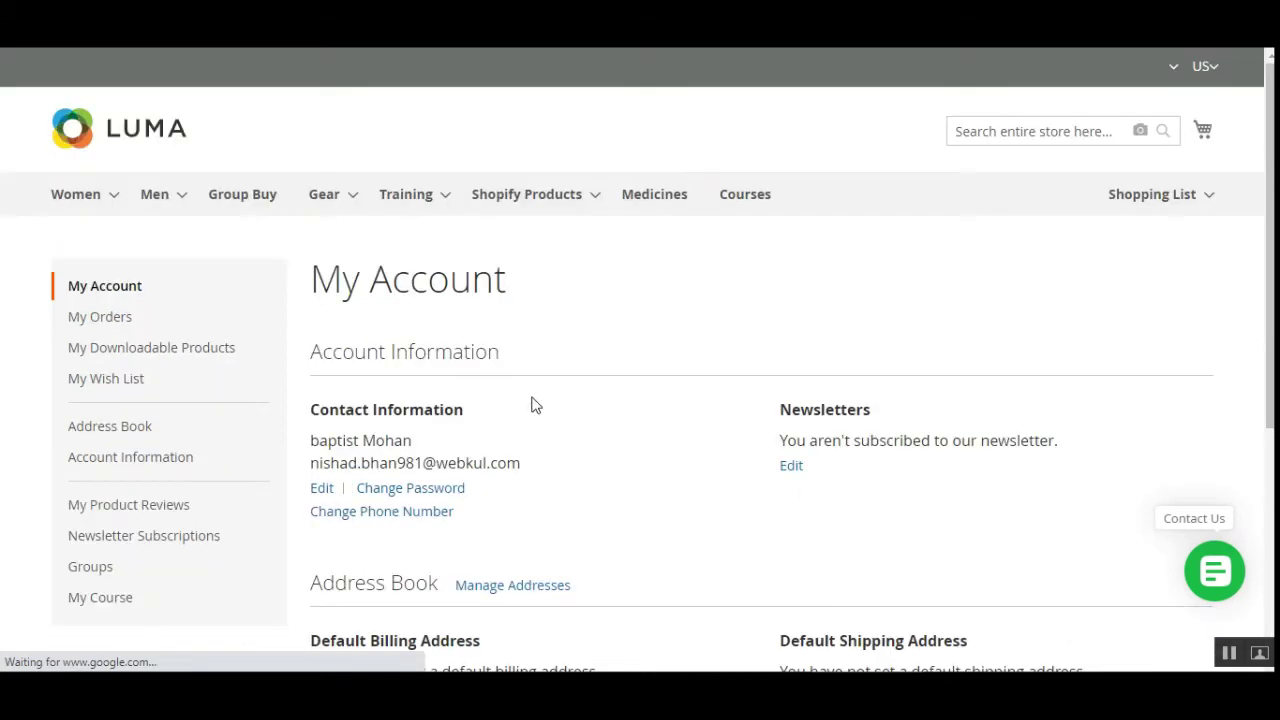
left_click_drag(135, 260, 288, 259)
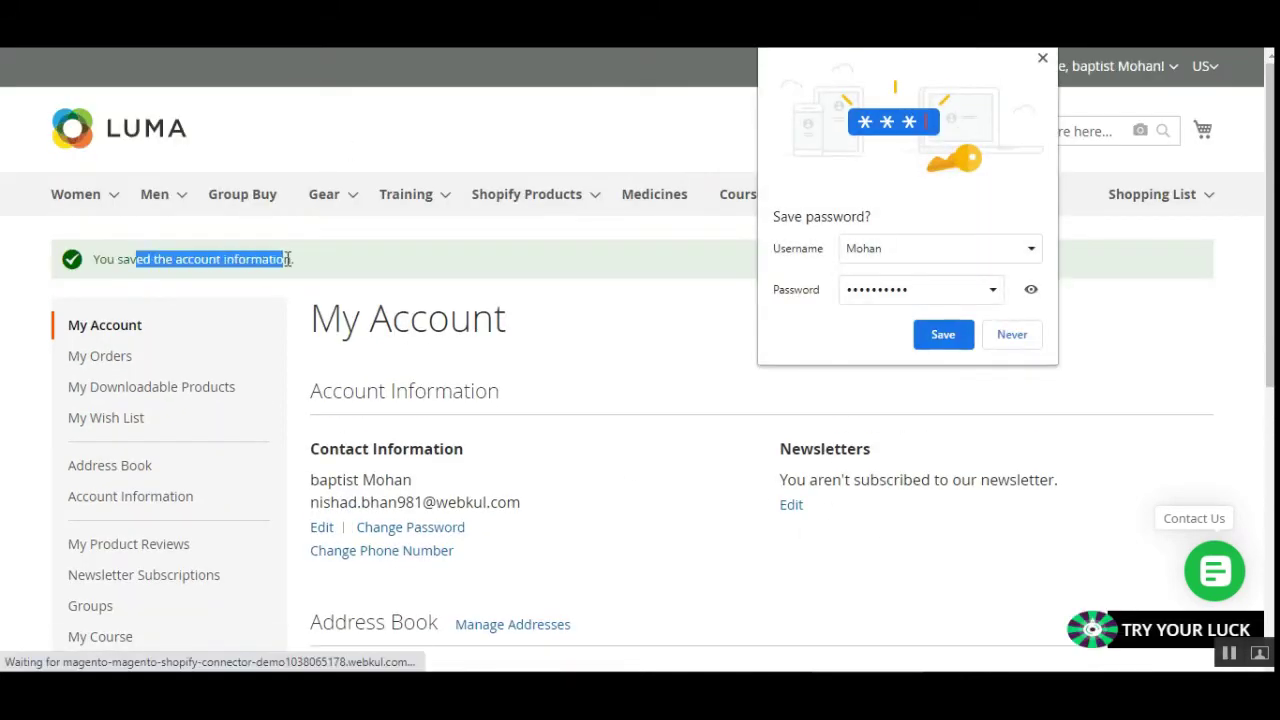
left_click(963, 340)
scroll(487, 440, "down", 1)
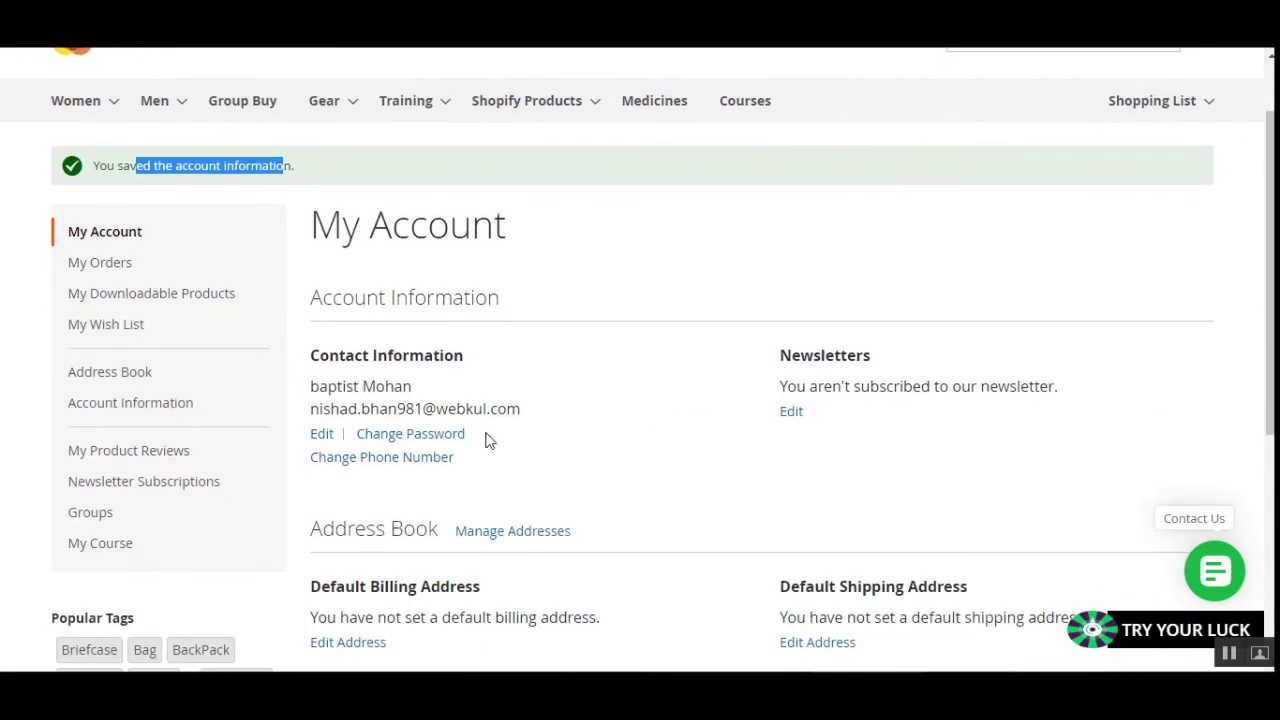
left_click(321, 436)
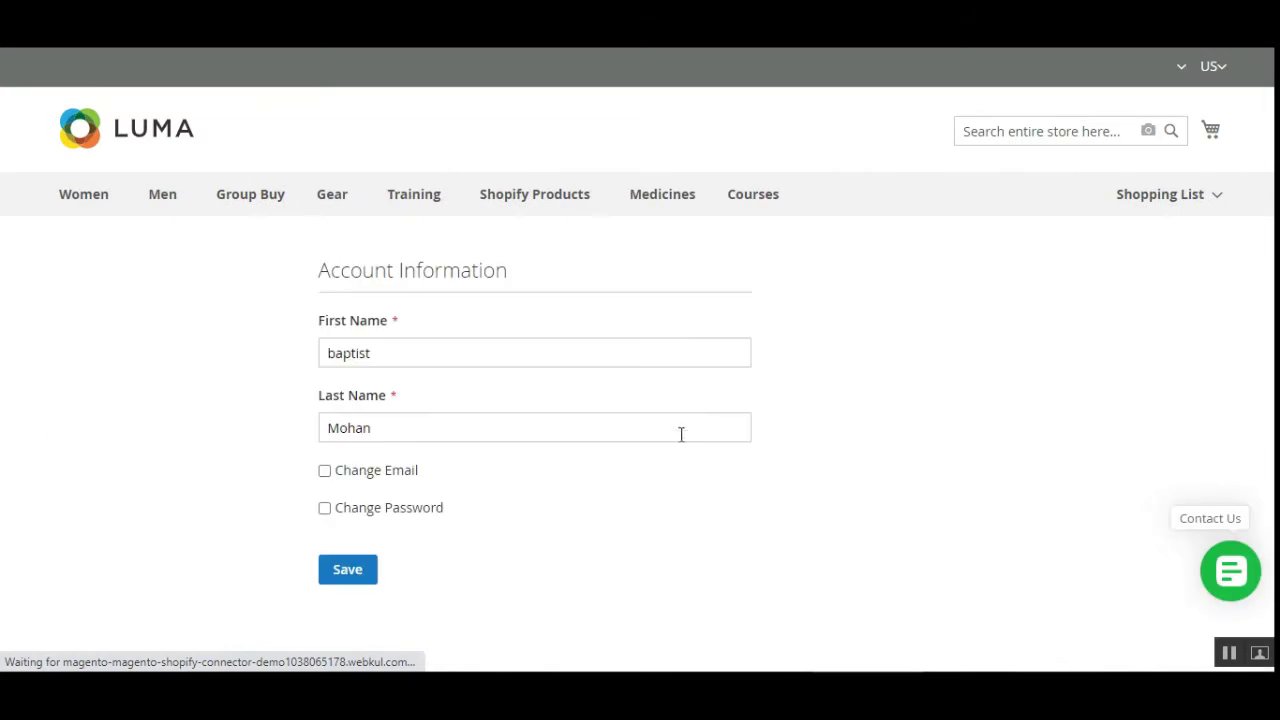
Enable Change Email and Change Phone Number and check the current phone number in the form.
scroll(600, 432, "down", 4)
scroll(390, 400, "up", 3)
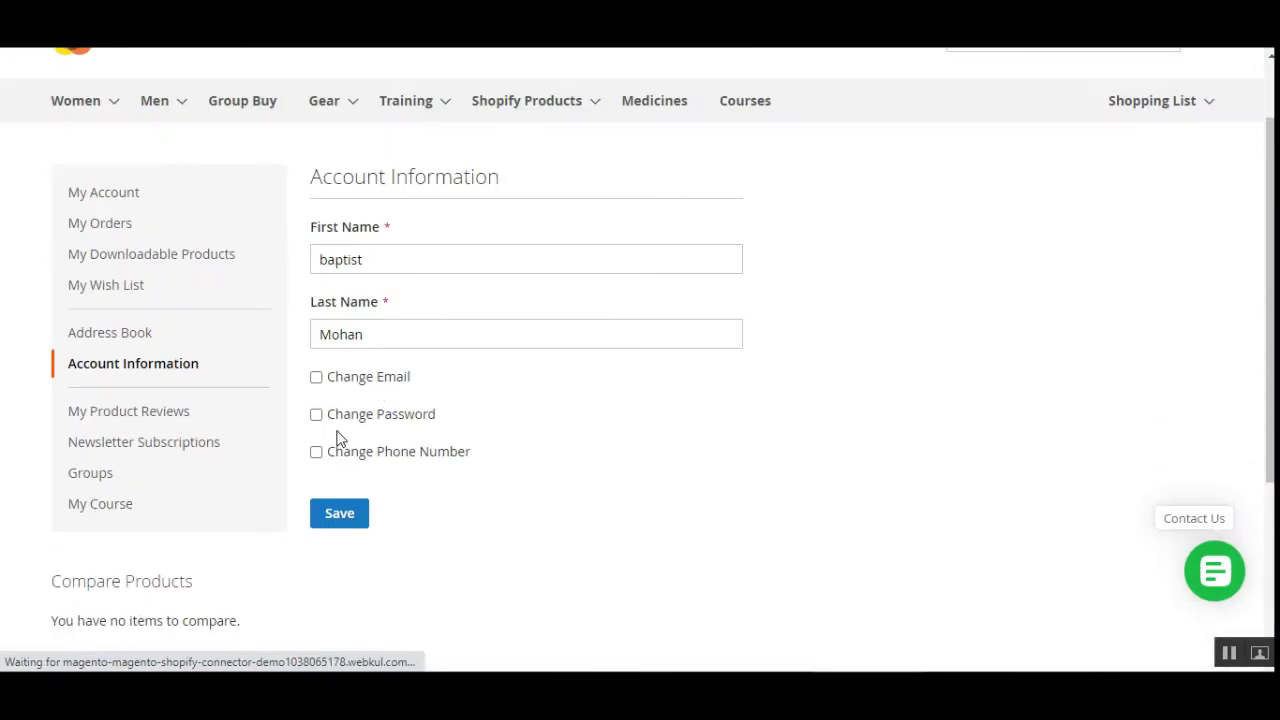
left_click(316, 453)
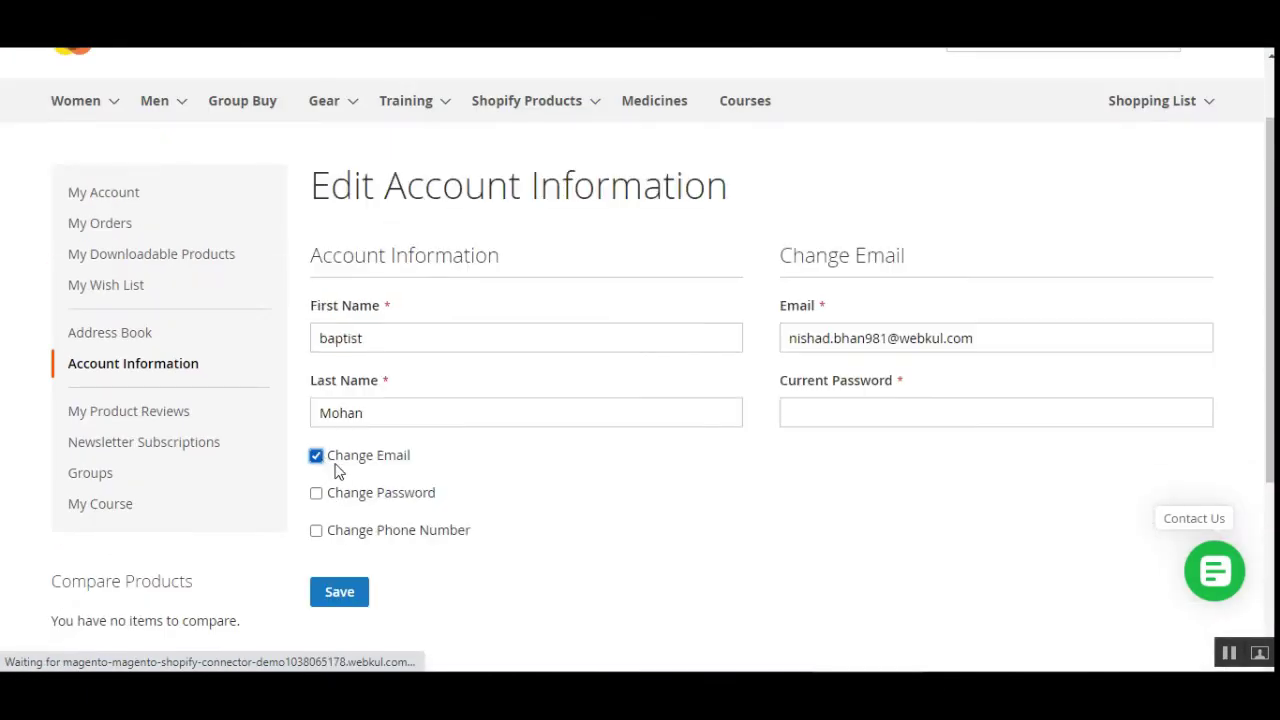
left_click(318, 532)
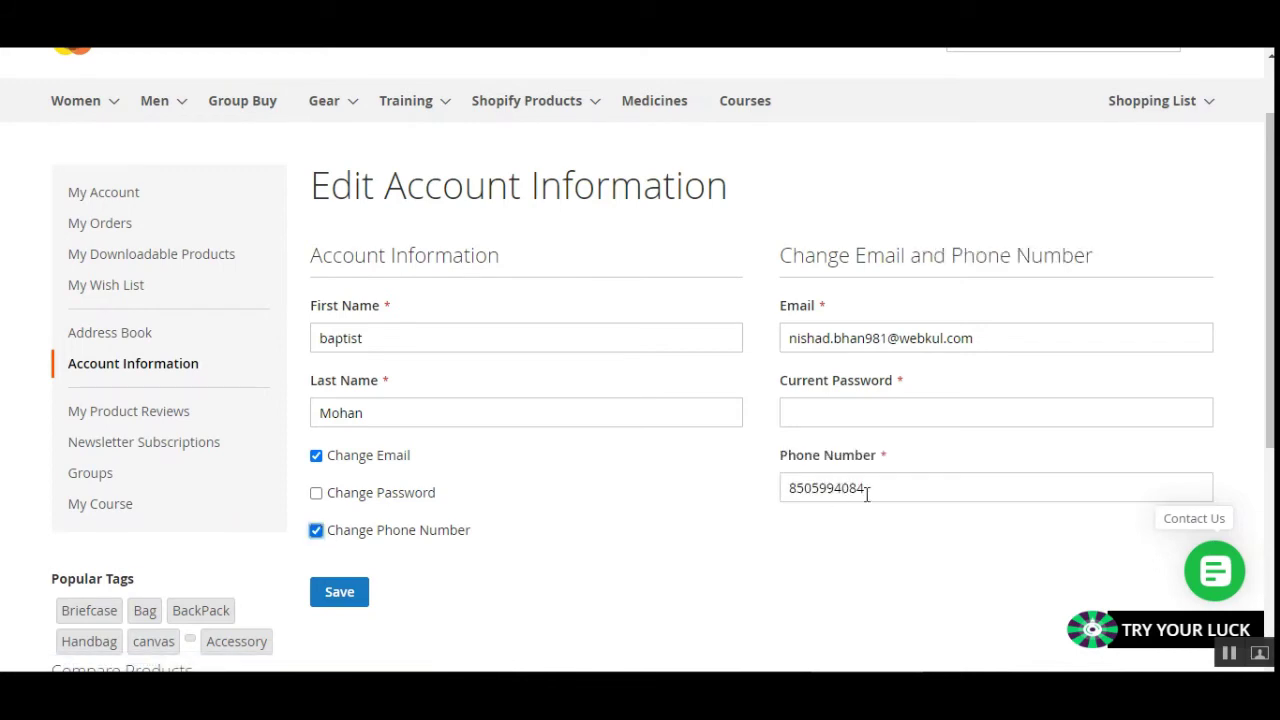
left_click_drag(872, 489, 782, 497)
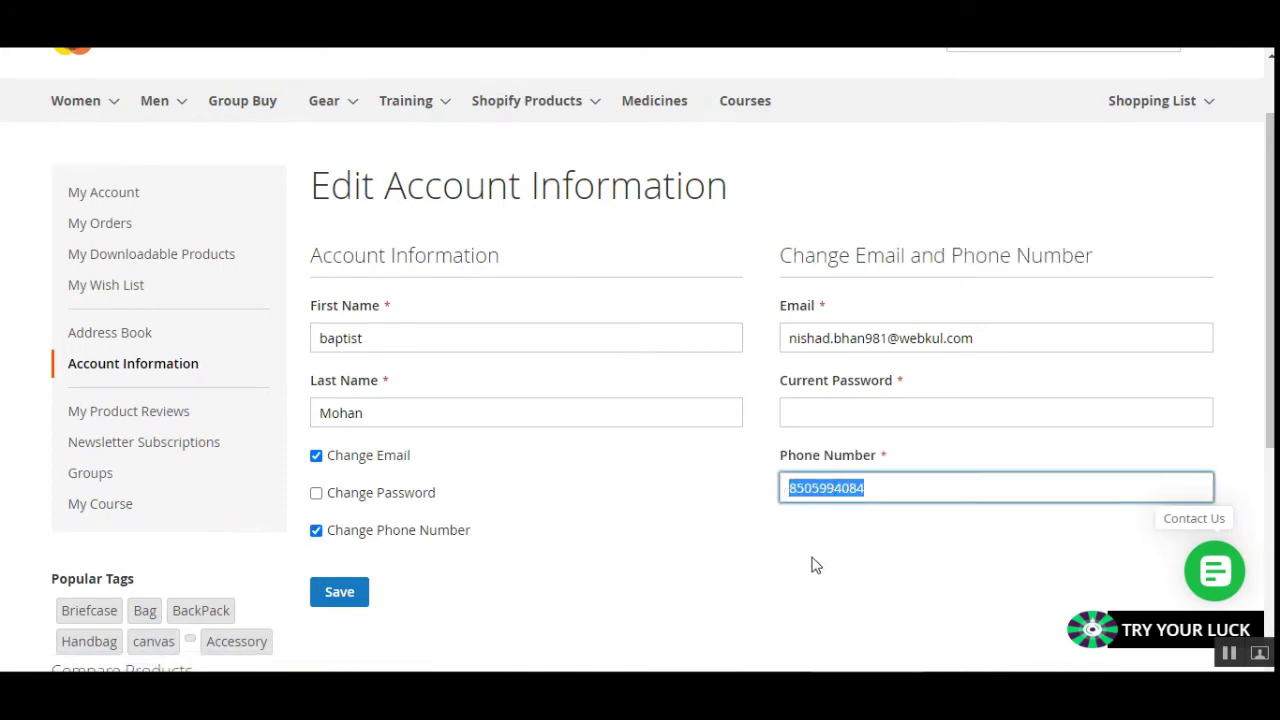
left_click(823, 494)
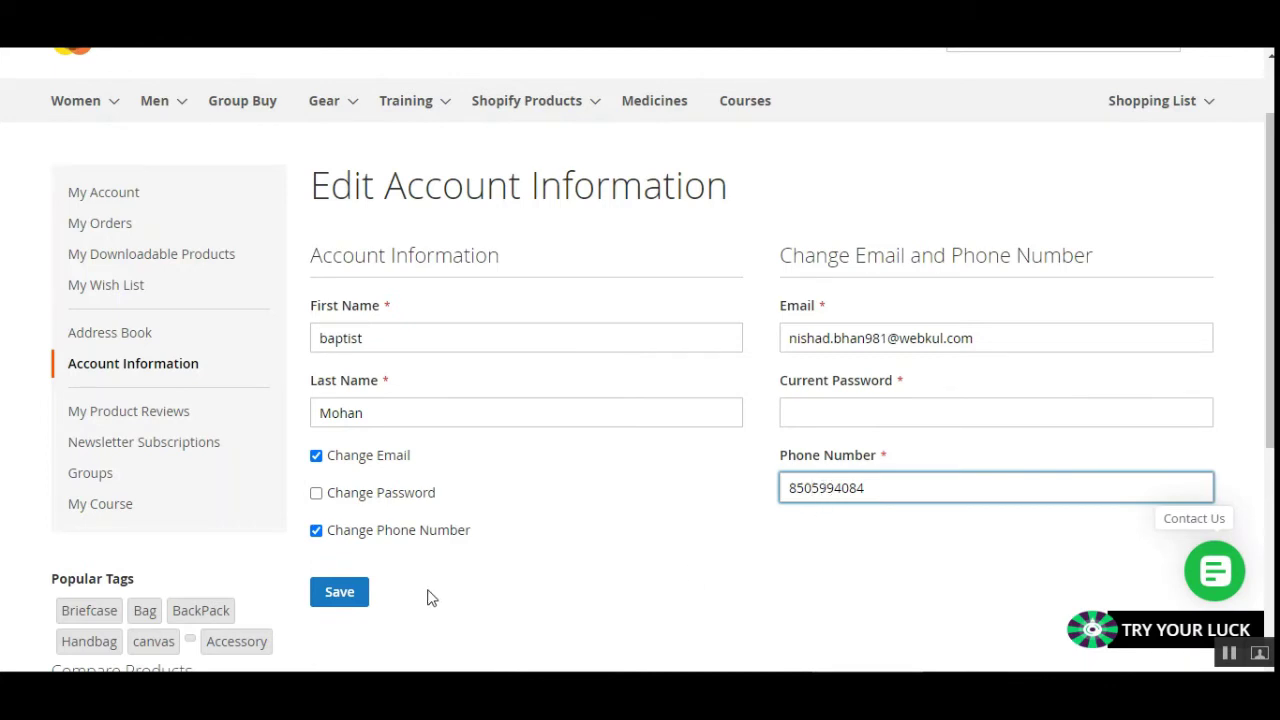
left_click_drag(1270, 350, 1270, 303)
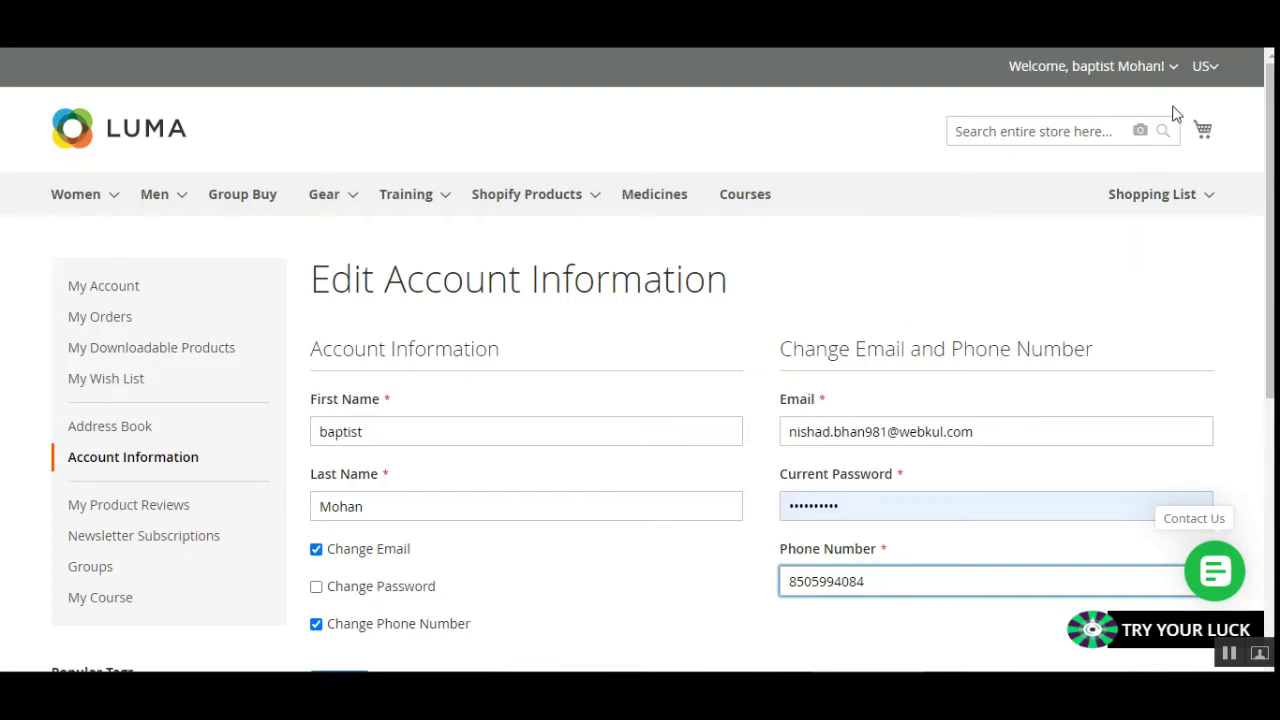
Sign out of the customer account and go to the Customer Login page.
left_click(1178, 68)
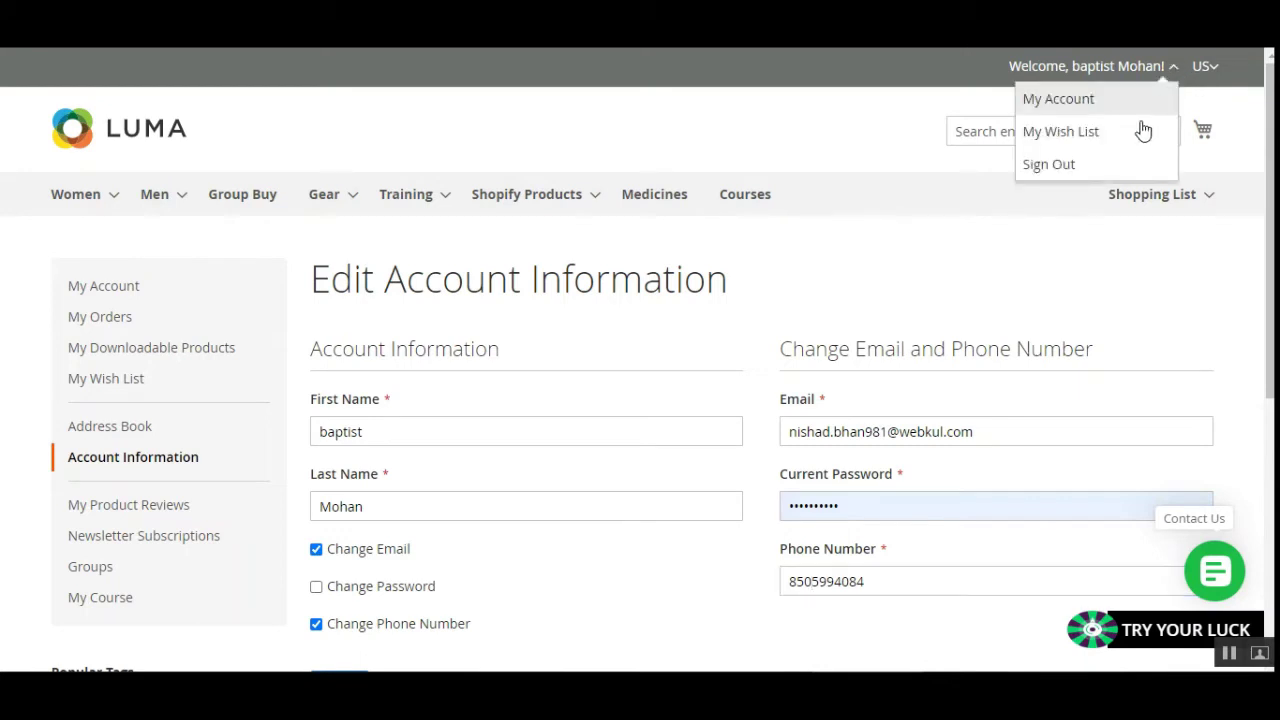
left_click(1100, 165)
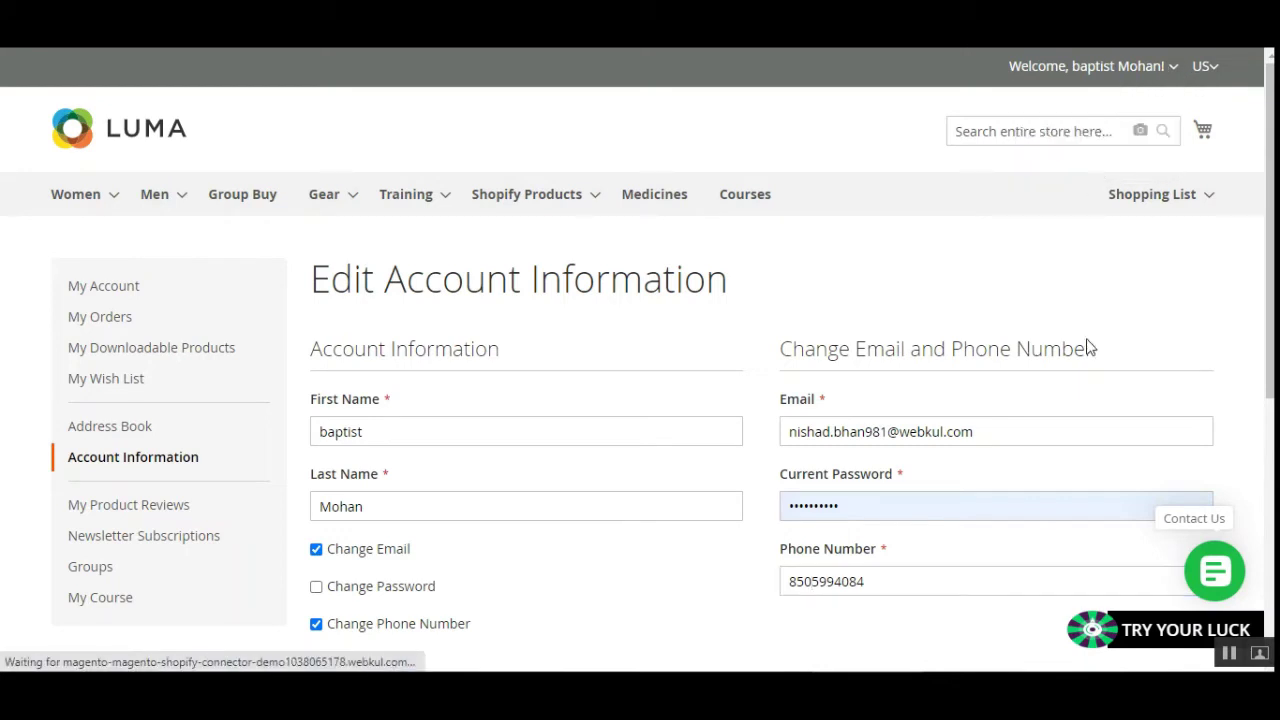
left_click(1173, 78)
left_click(1086, 163)
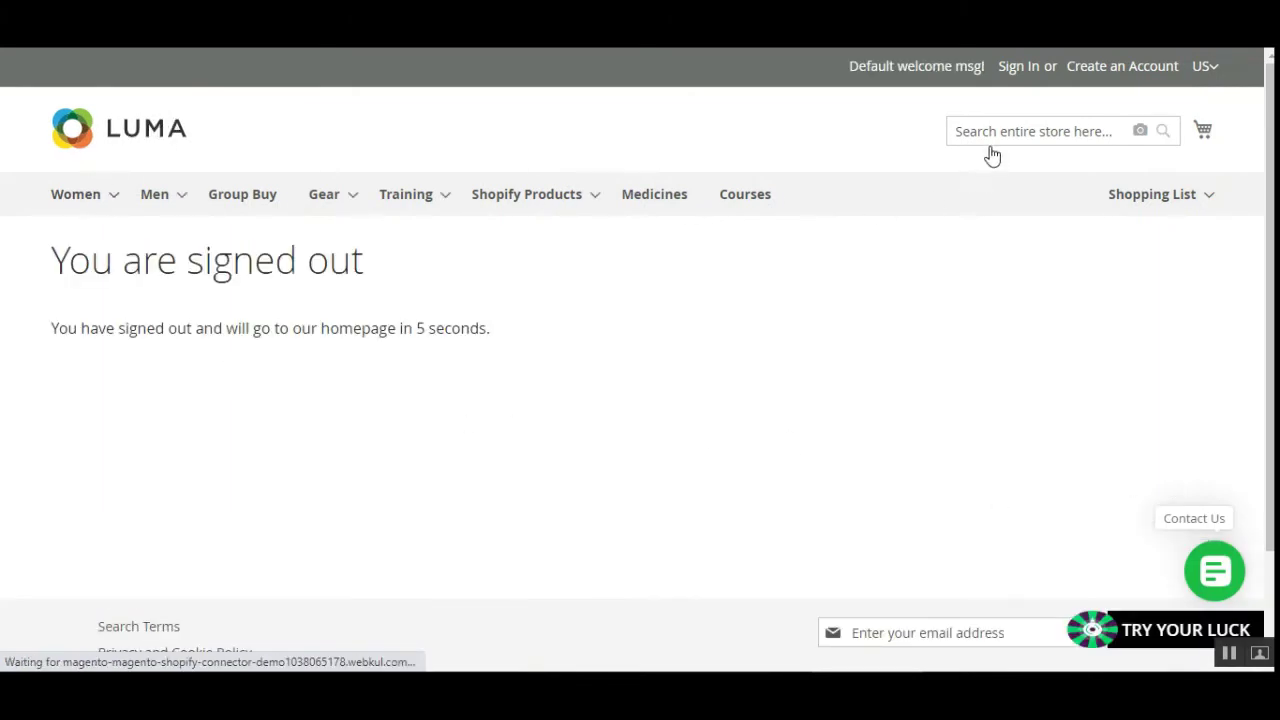
left_click(1026, 69)
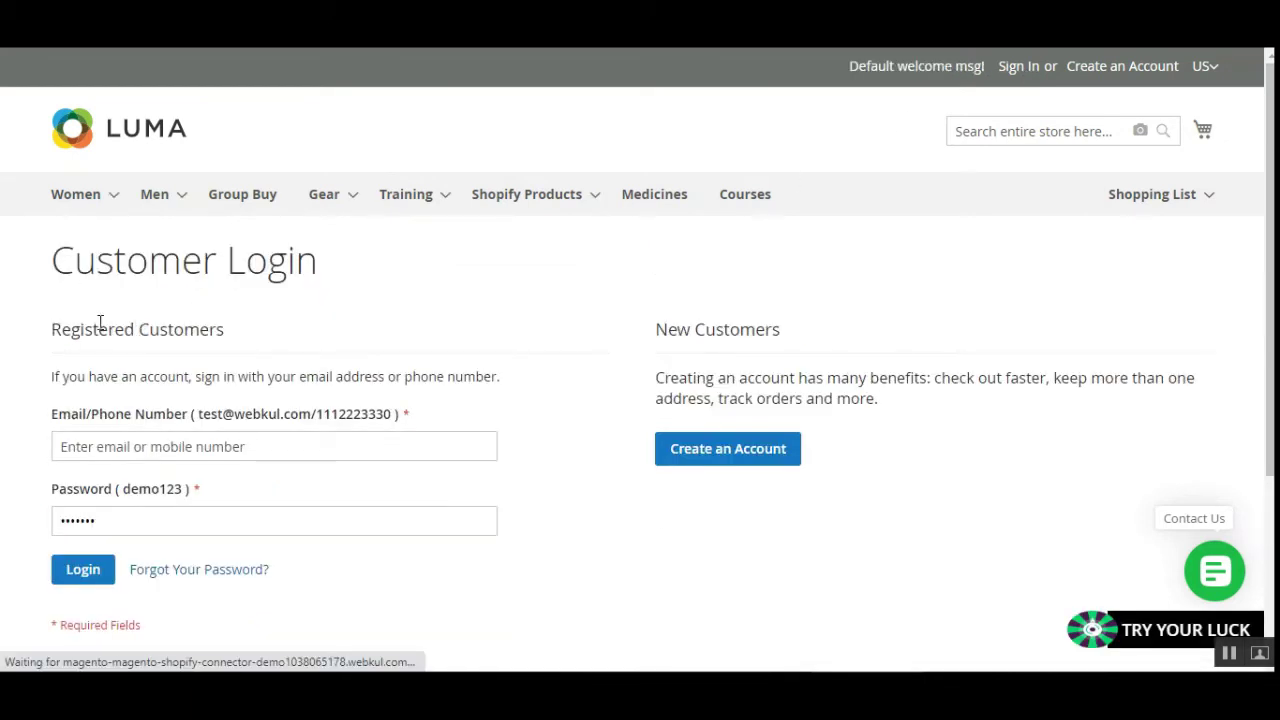
Log in using the customer's phone number in Email/Phone Number and their password.
left_click_drag(62, 332, 220, 330)
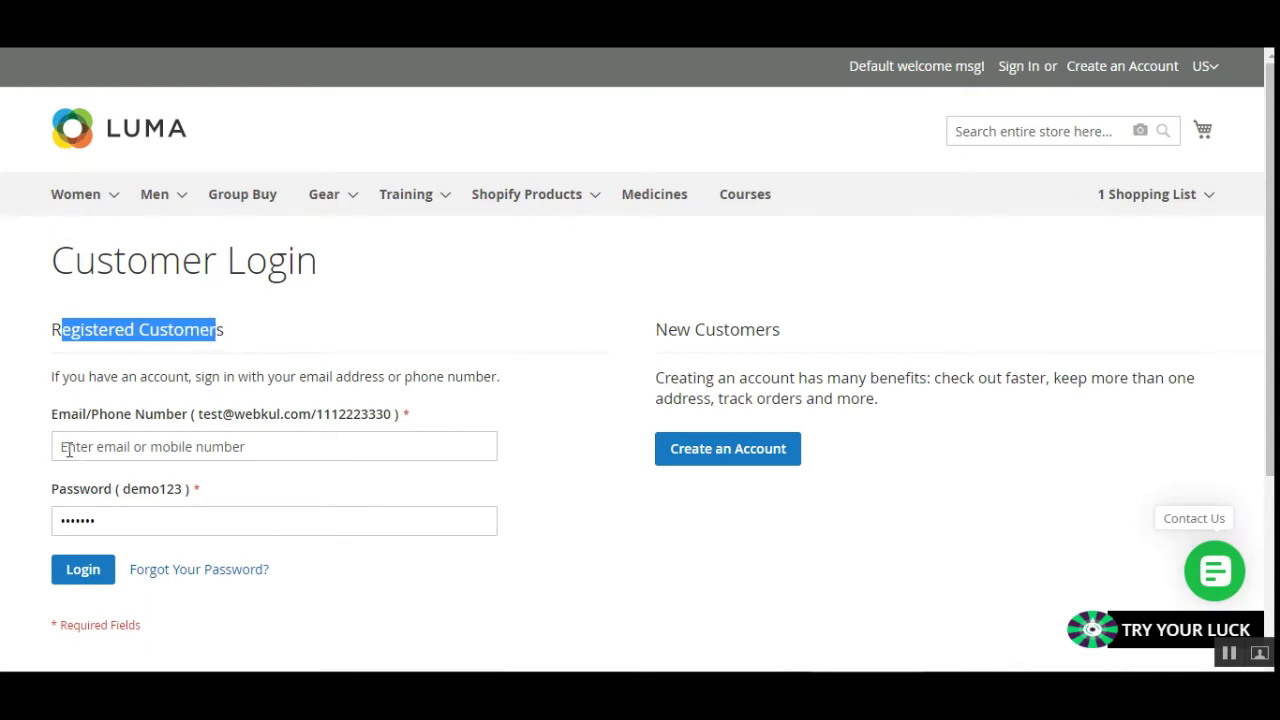
left_click(588, 538)
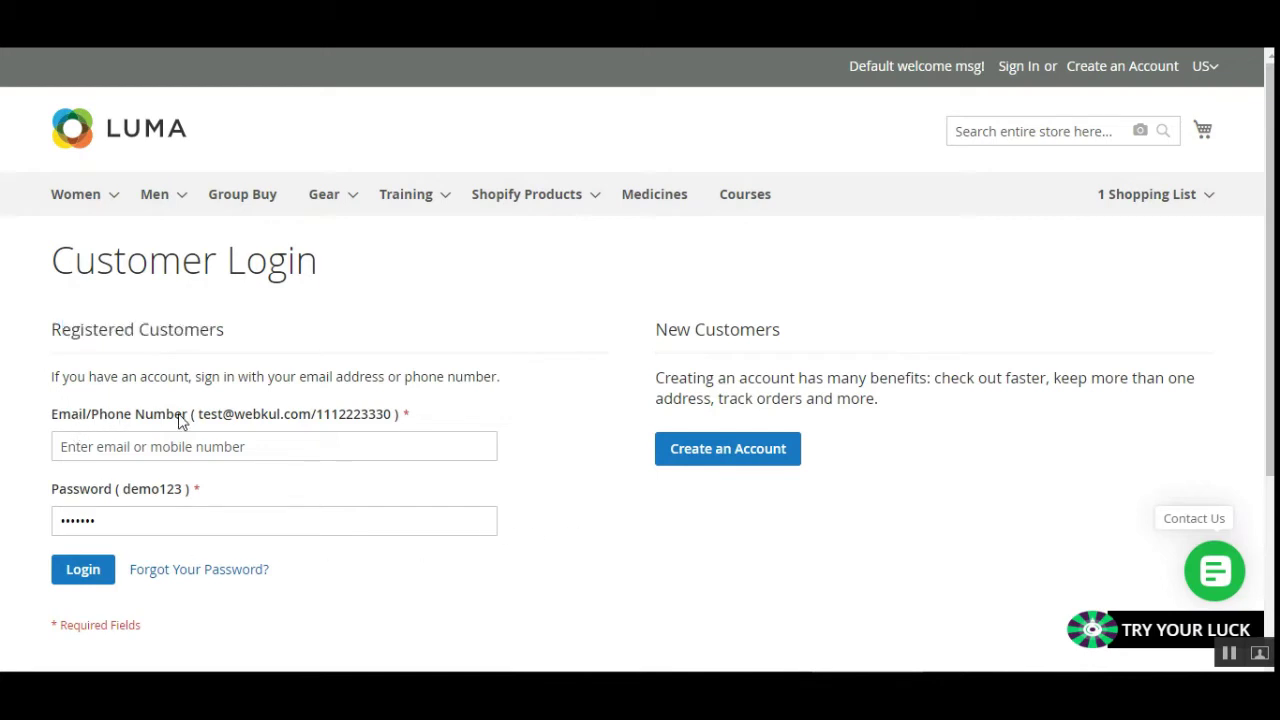
left_click_drag(59, 424, 171, 443)
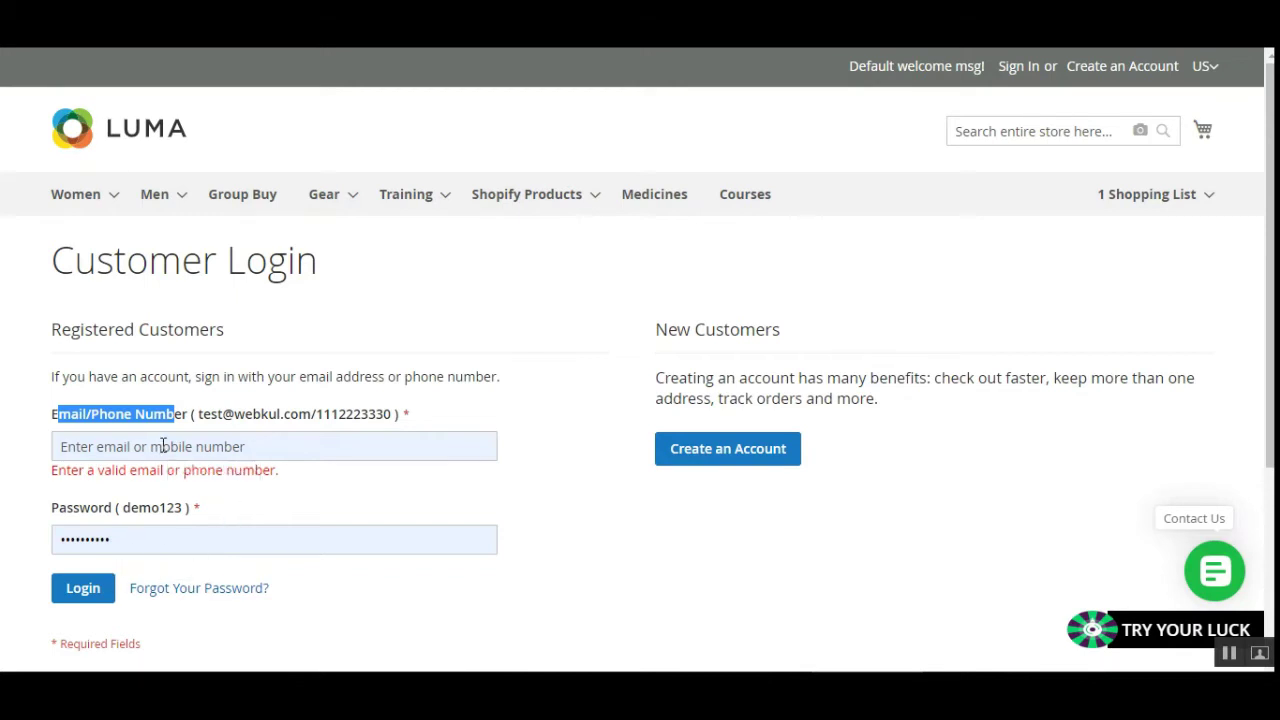
left_click(163, 446)
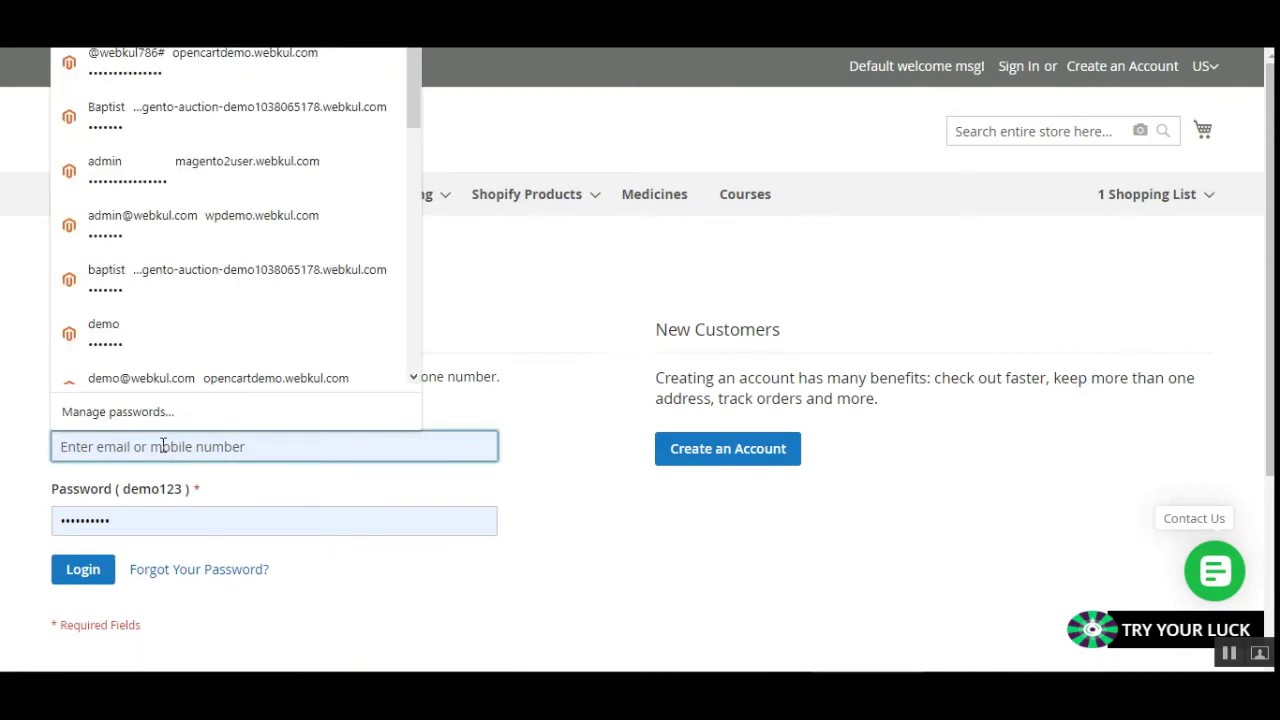
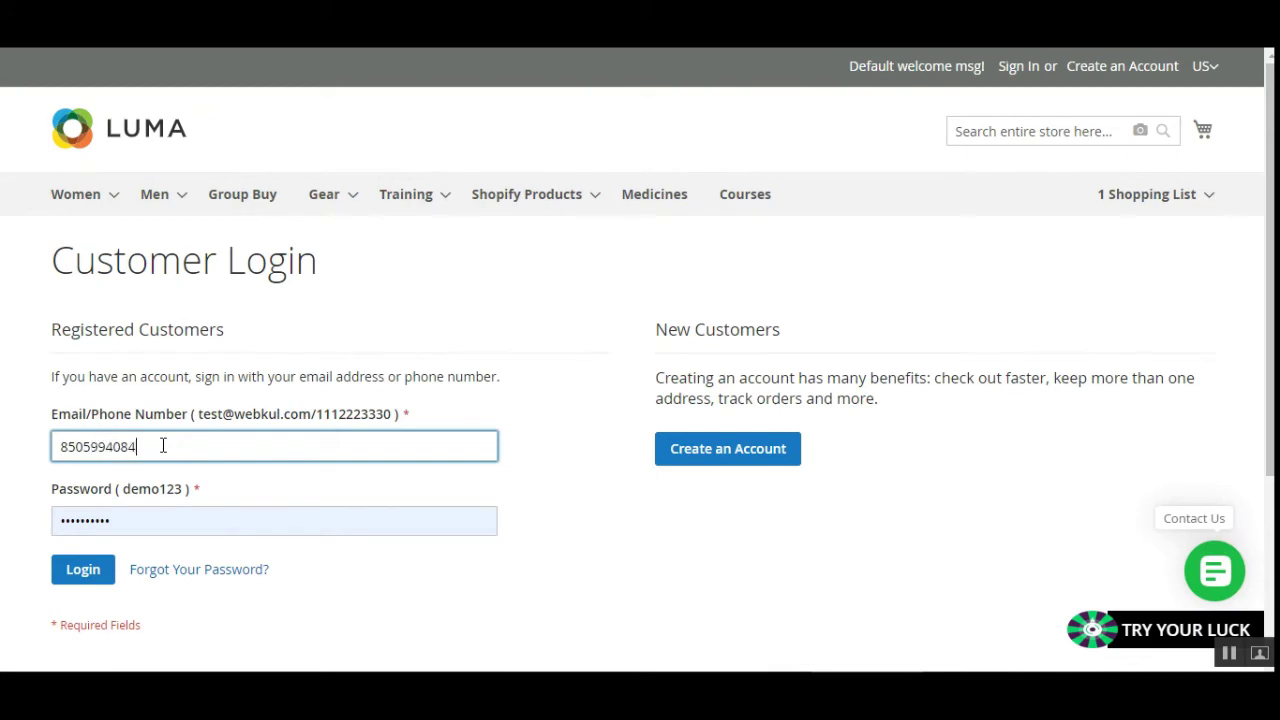
left_click_drag(143, 521, 35, 522)
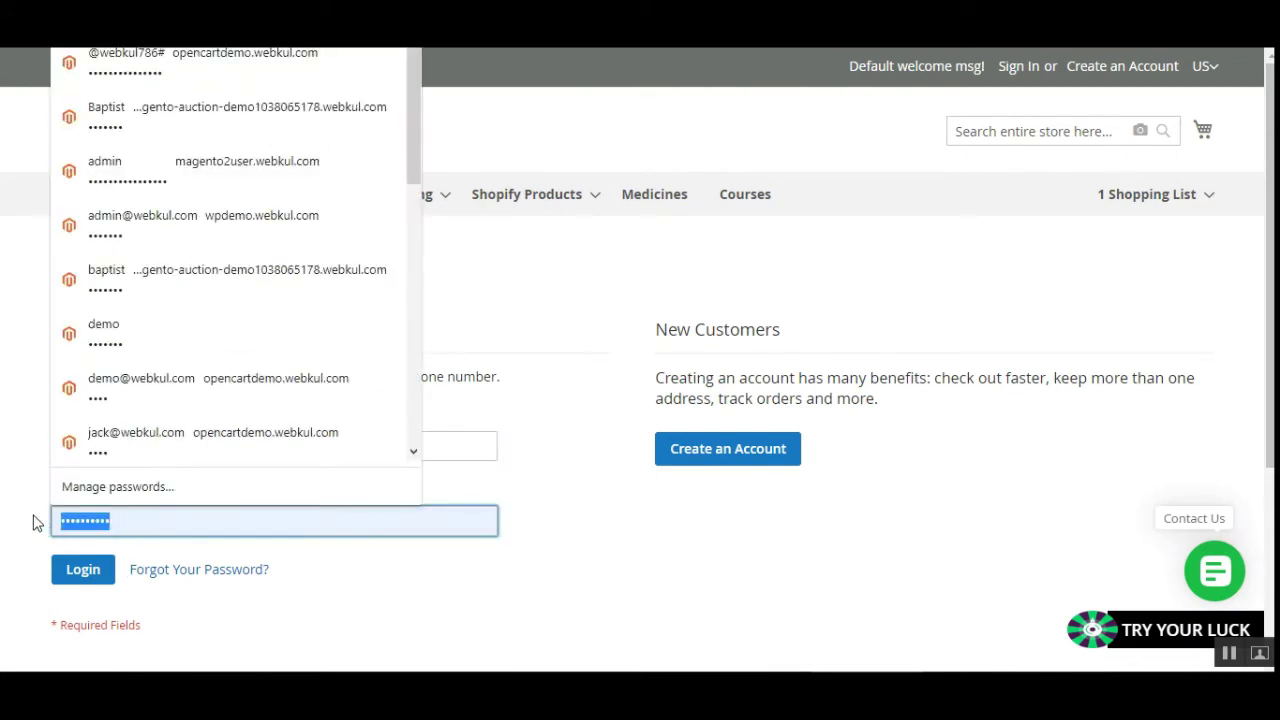
type("de")
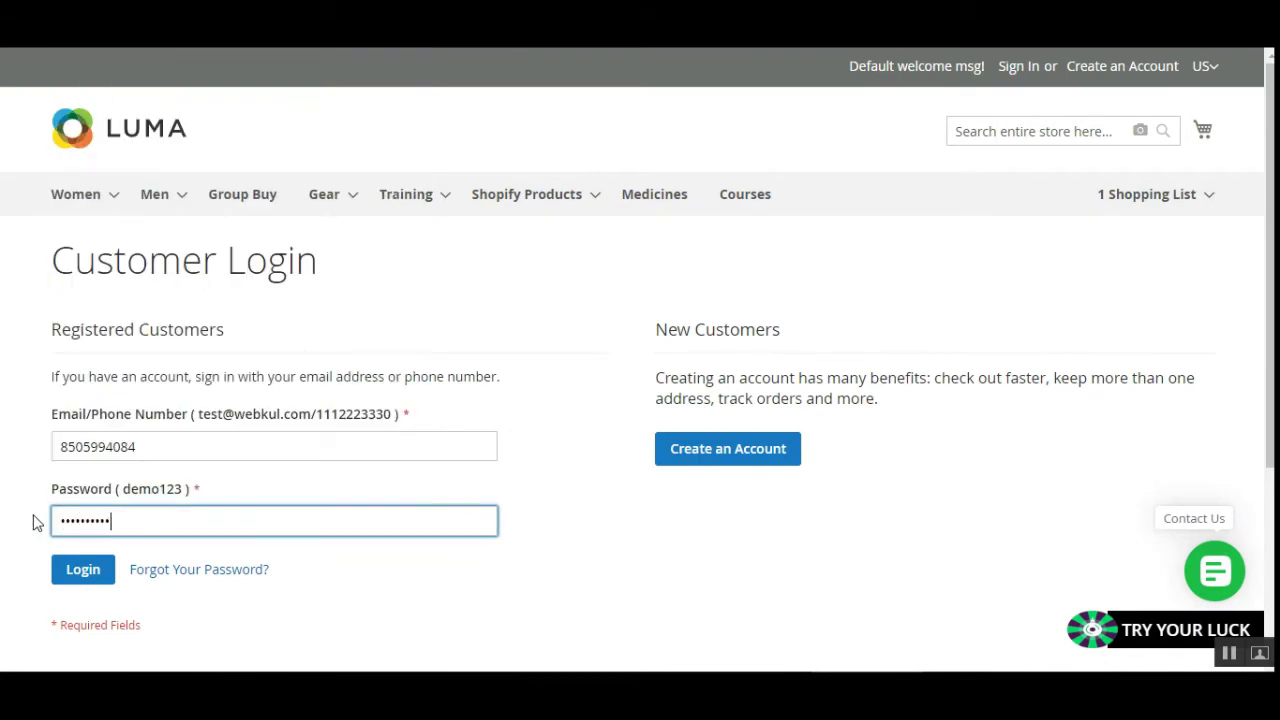
left_click(83, 574)
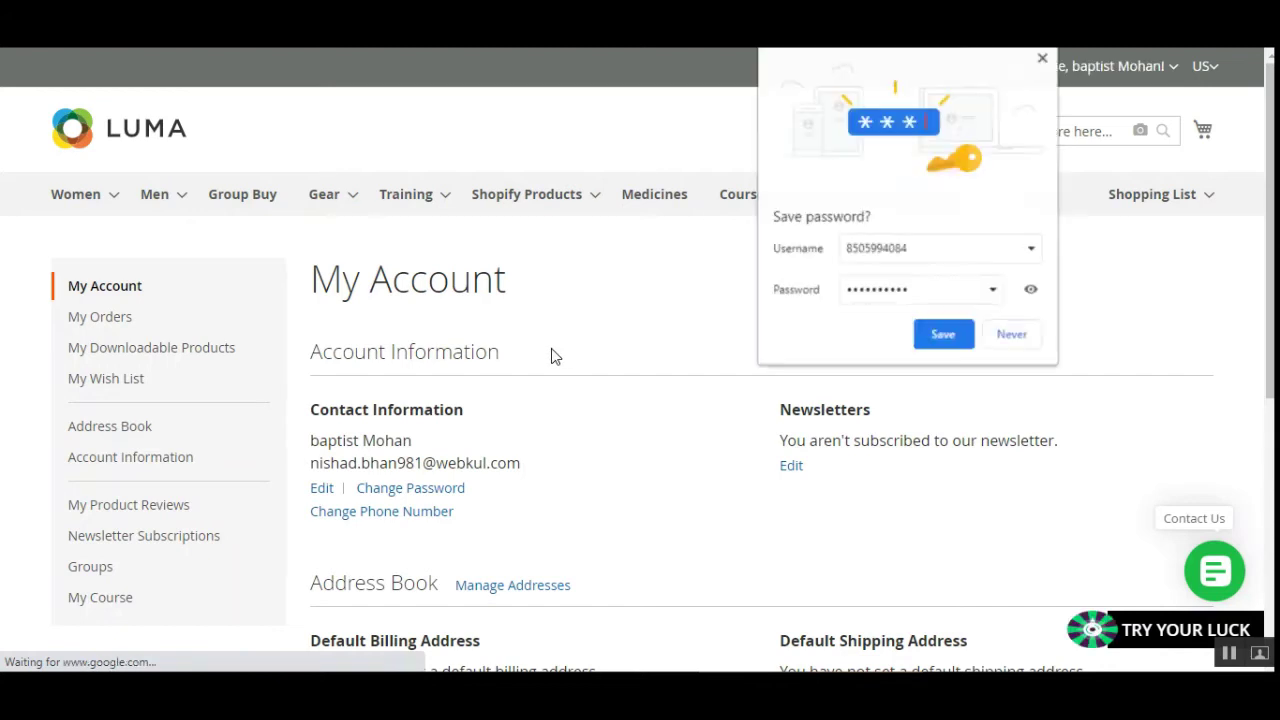
Let the browser store the phone login, review My Account, and open the Welcome account menu.
left_click(943, 335)
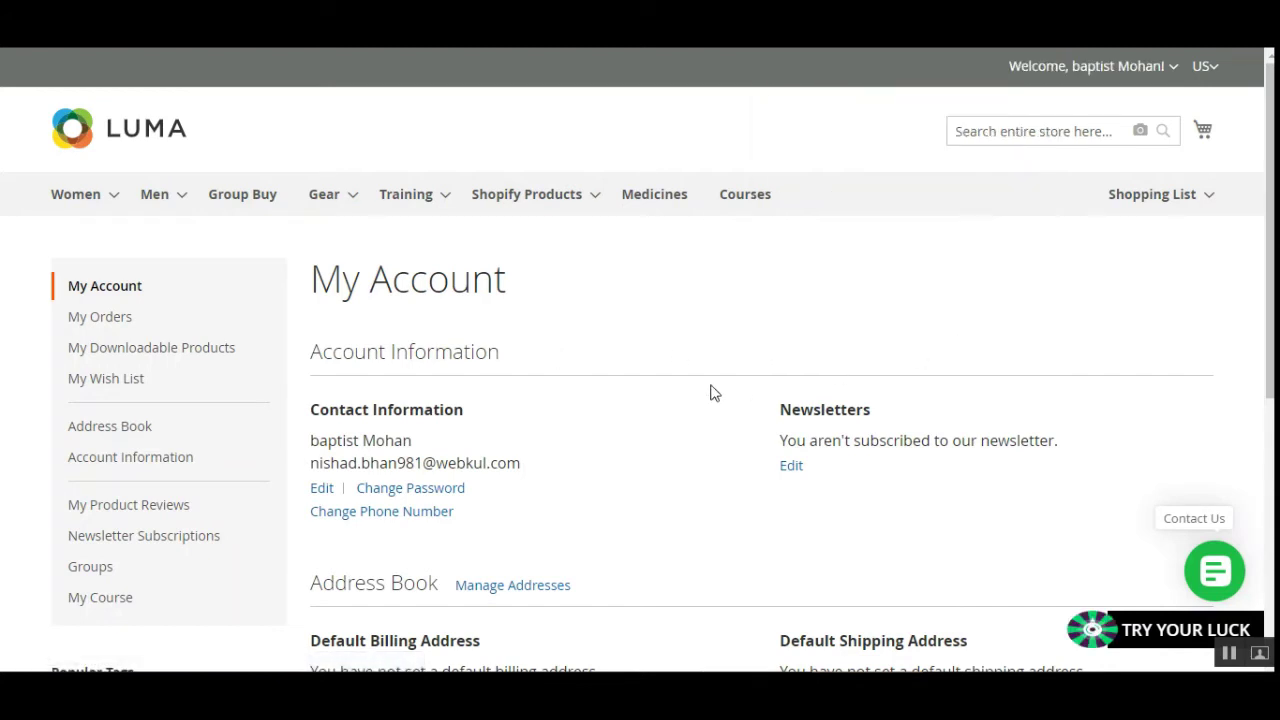
scroll(1272, 220, "down", 1)
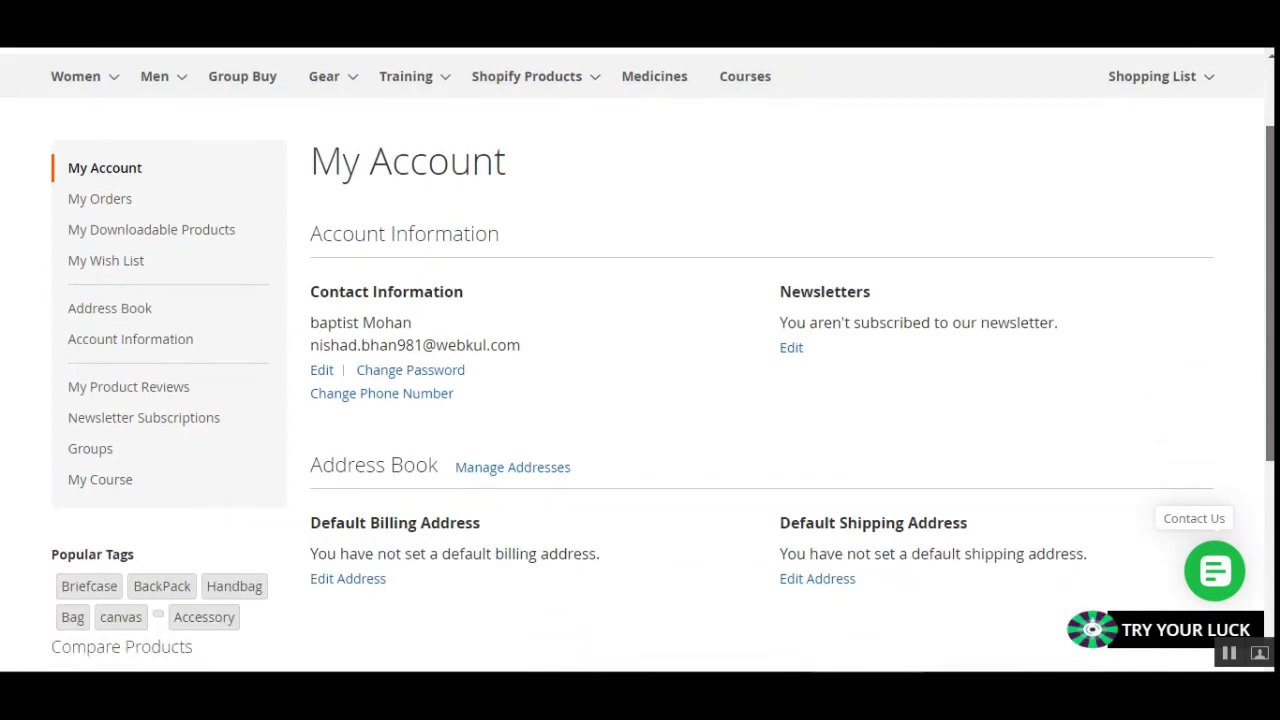
scroll(1272, 220, "up", 2)
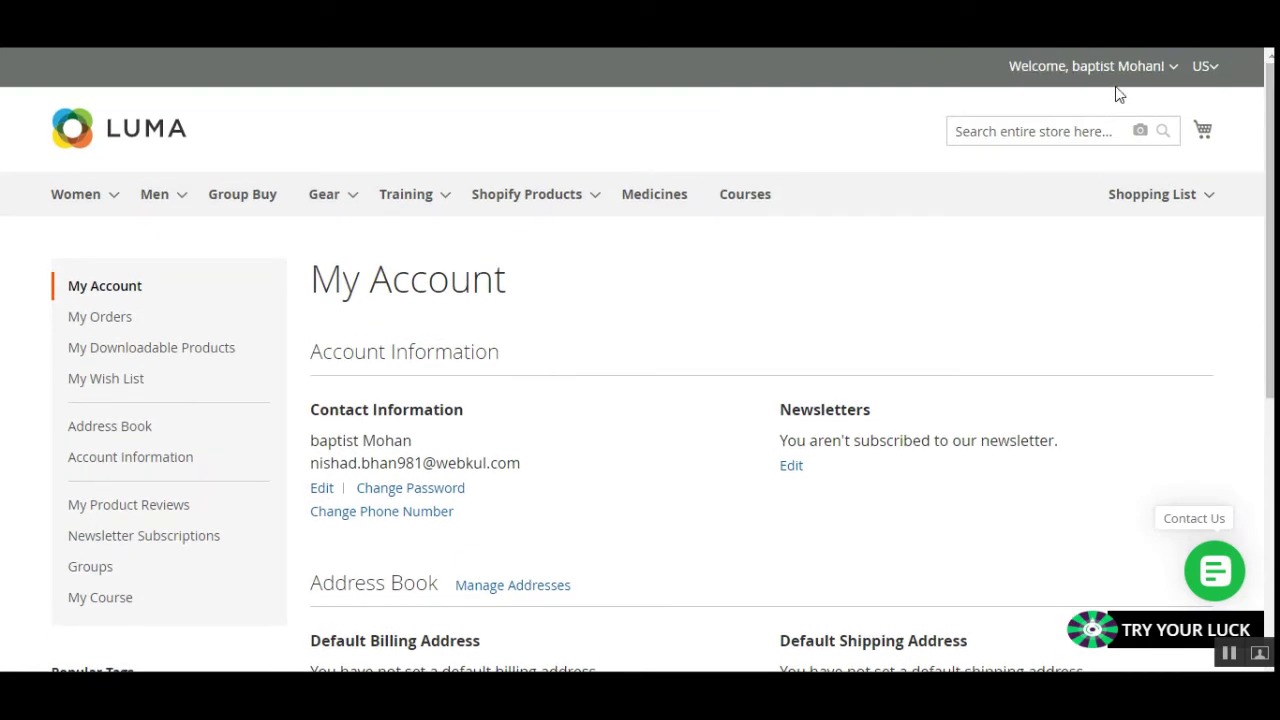
left_click(1172, 70)
Sign out, then log back in with the customer's e-mail address and the new password.
left_click(1089, 163)
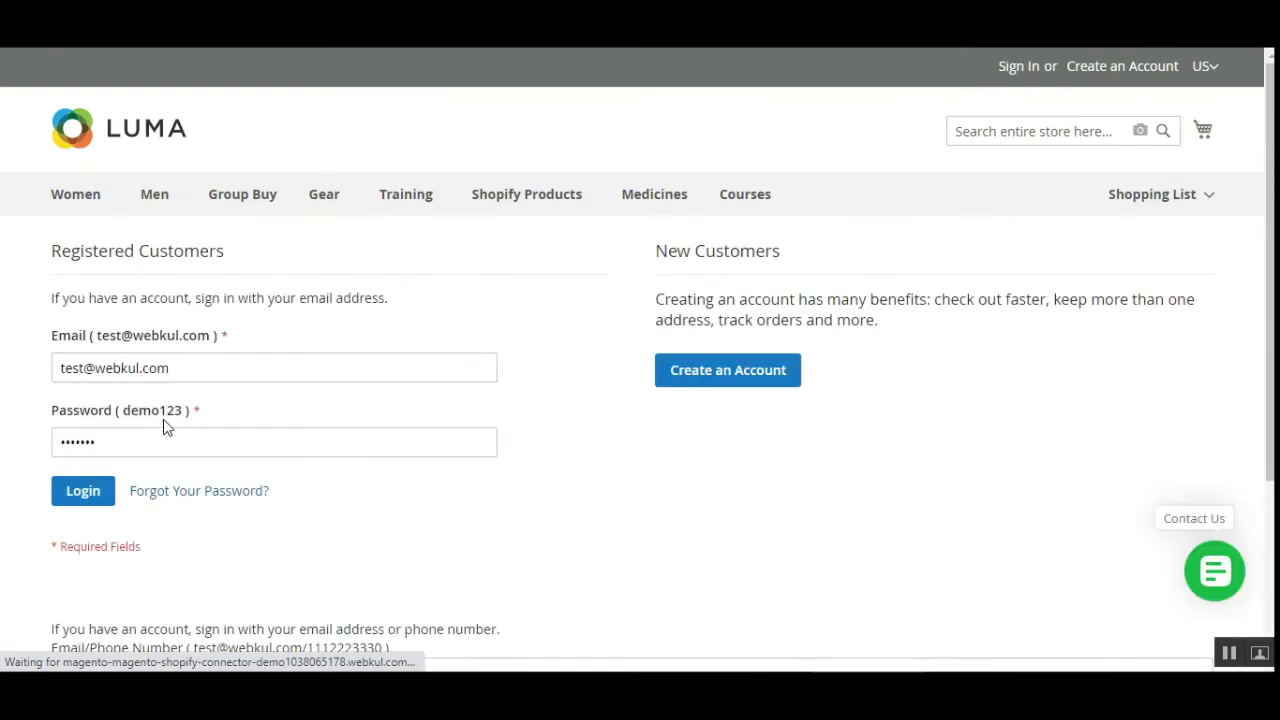
left_click(237, 447)
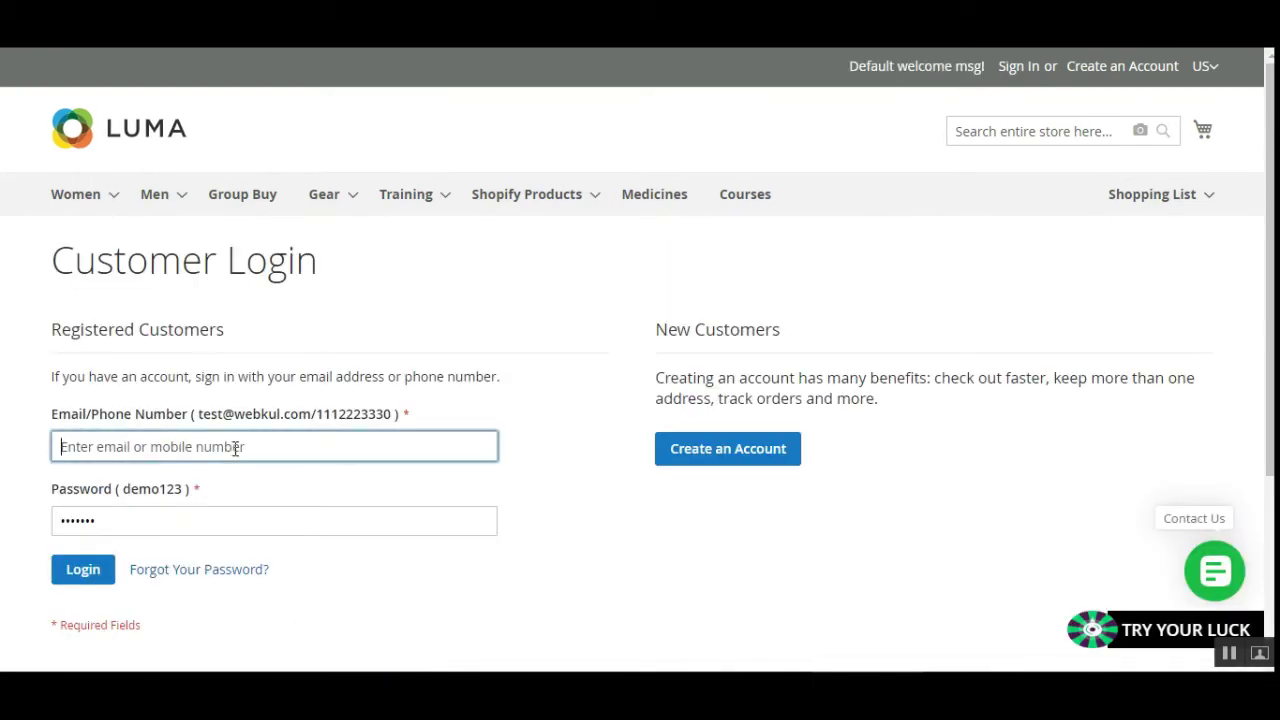
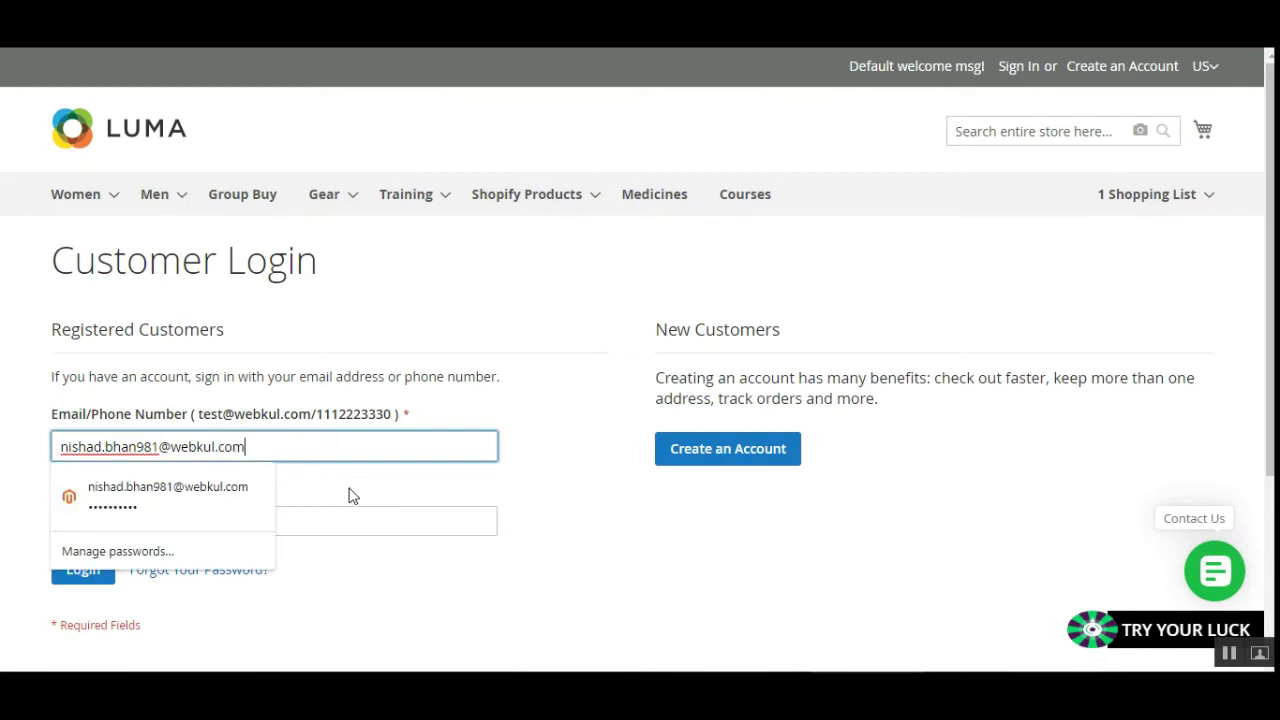
left_click(170, 495)
left_click_drag(277, 530, 33, 537)
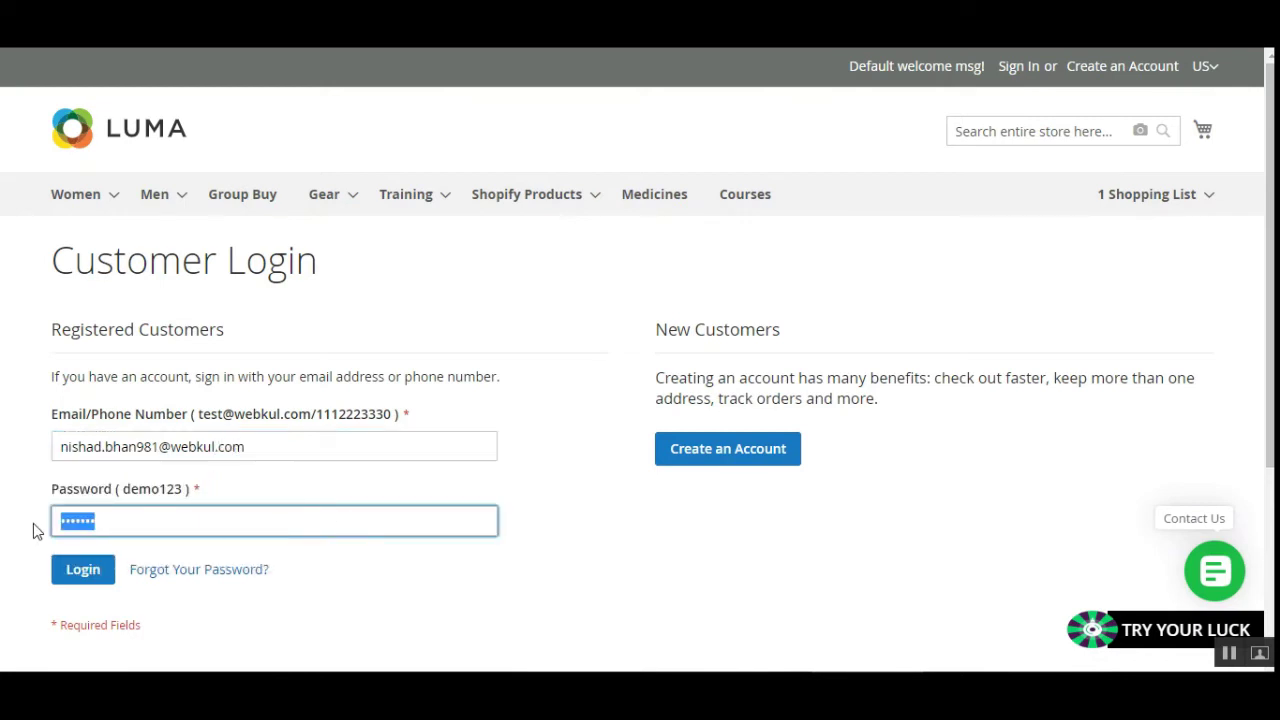
type("demo123456")
left_click(85, 569)
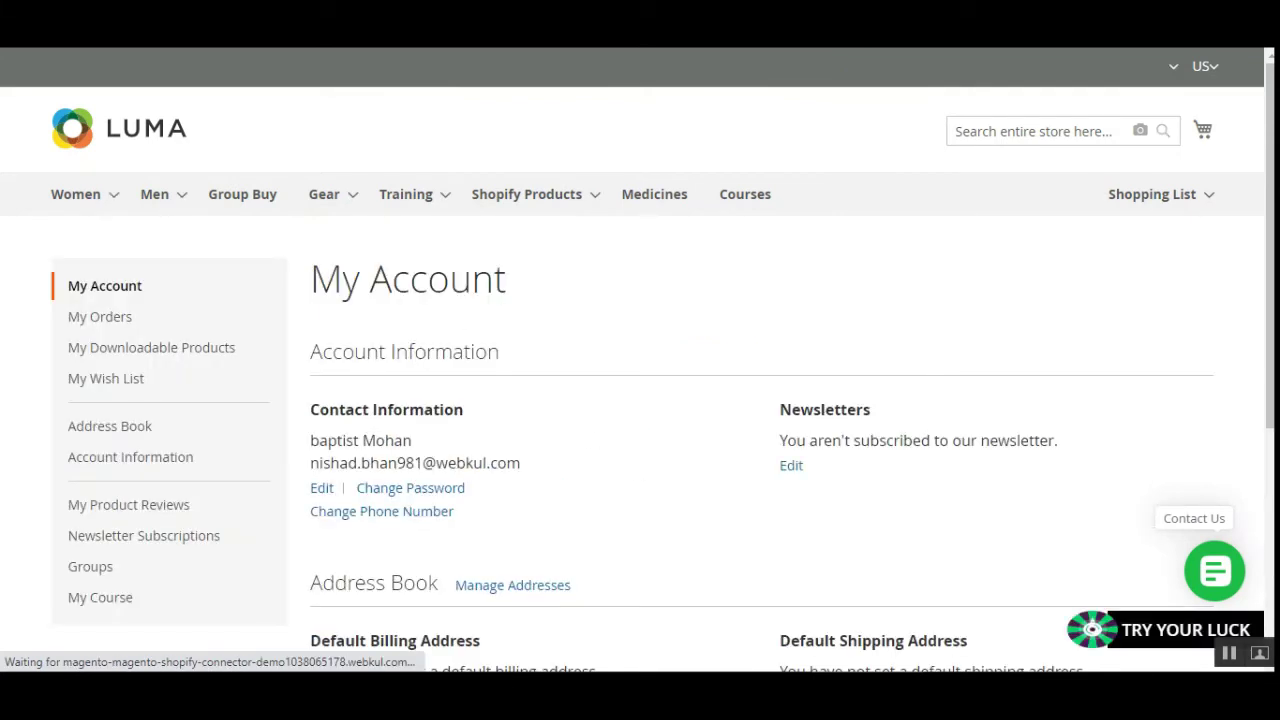
Scroll through My Account's contact details and empty address book, then open the Welcome menu.
scroll(623, 328, "down", 3)
scroll(623, 328, "up", 2)
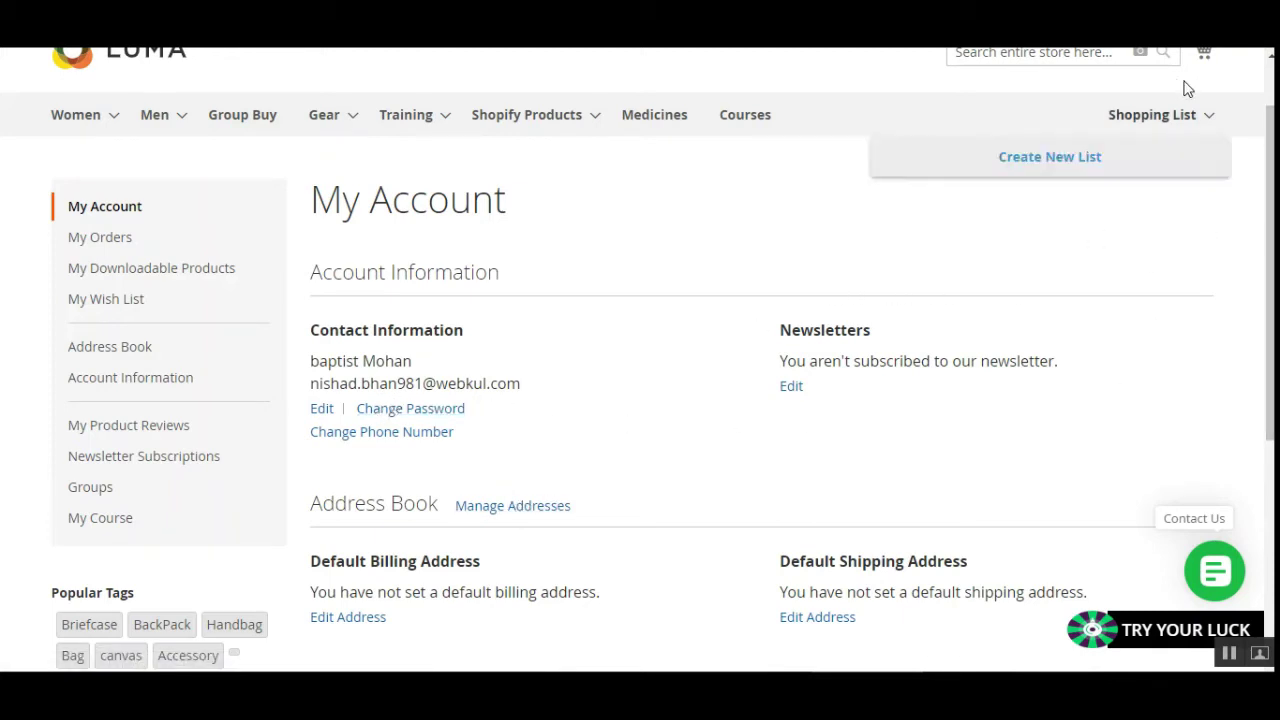
scroll(1270, 300, "up", 1)
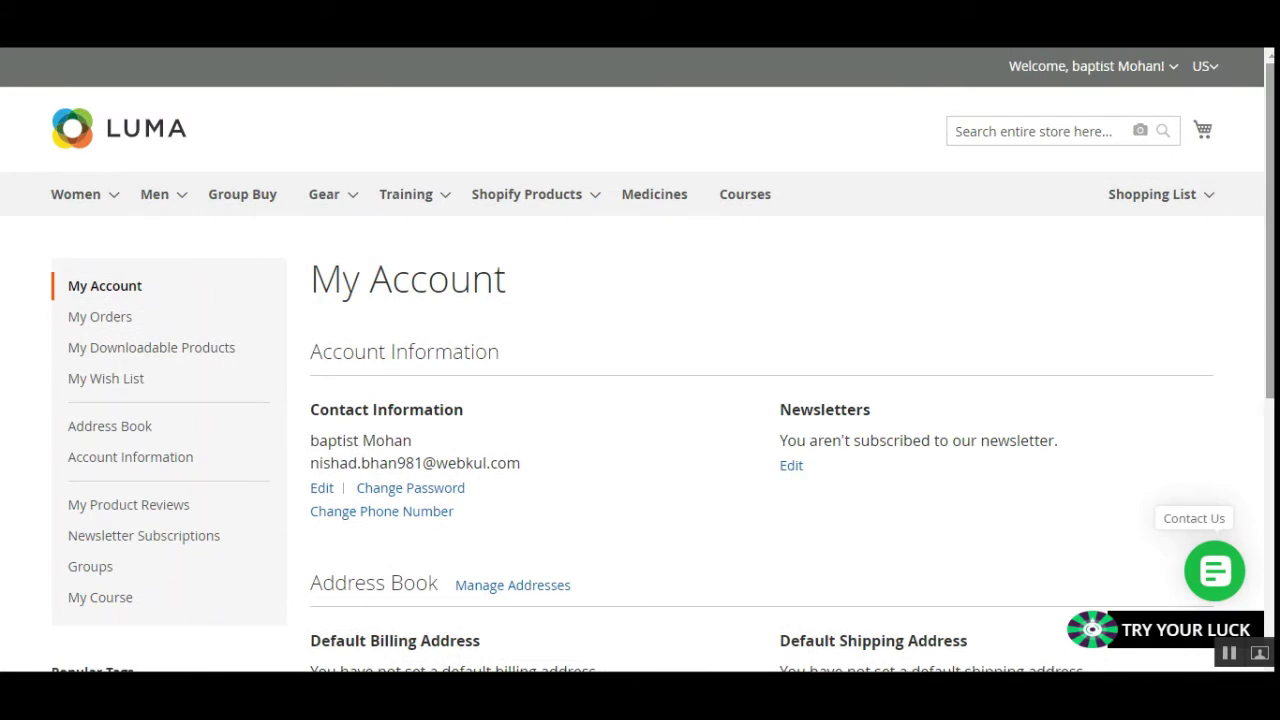
left_click(1173, 67)
Sign out of the storefront and sign in to the Magento admin panel Dashboard.
left_click(1100, 140)
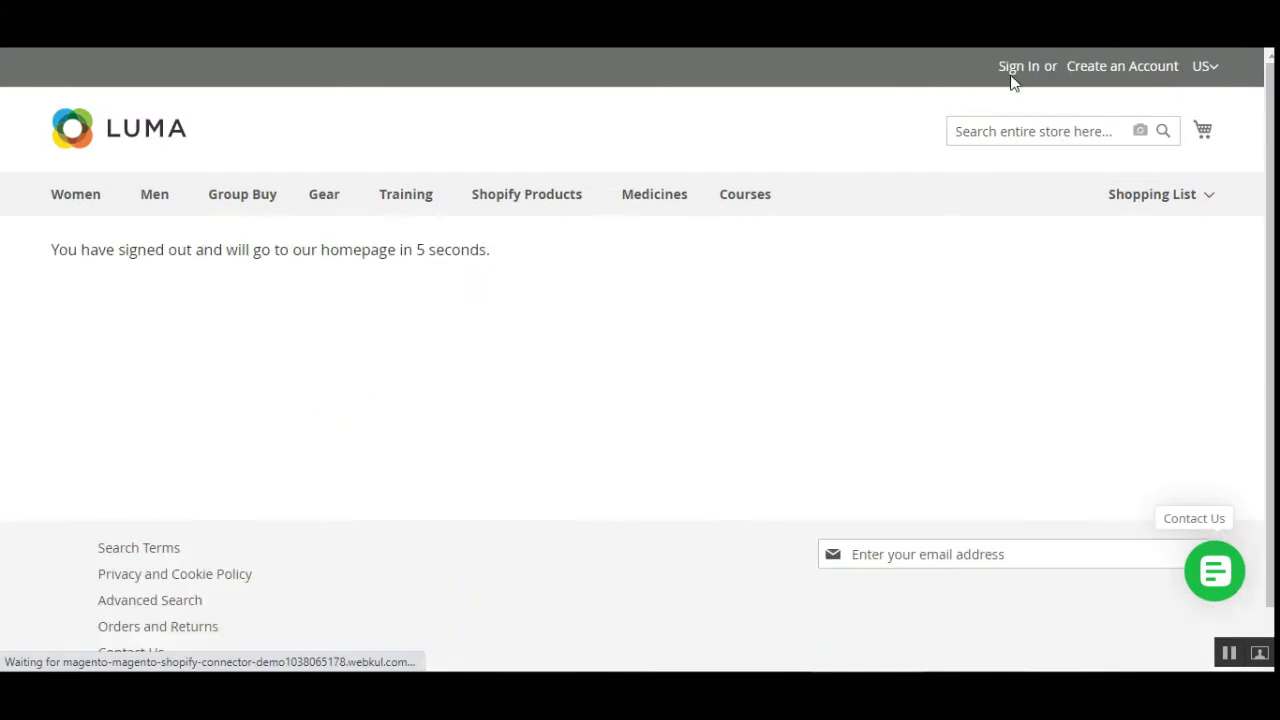
left_click(1018, 70)
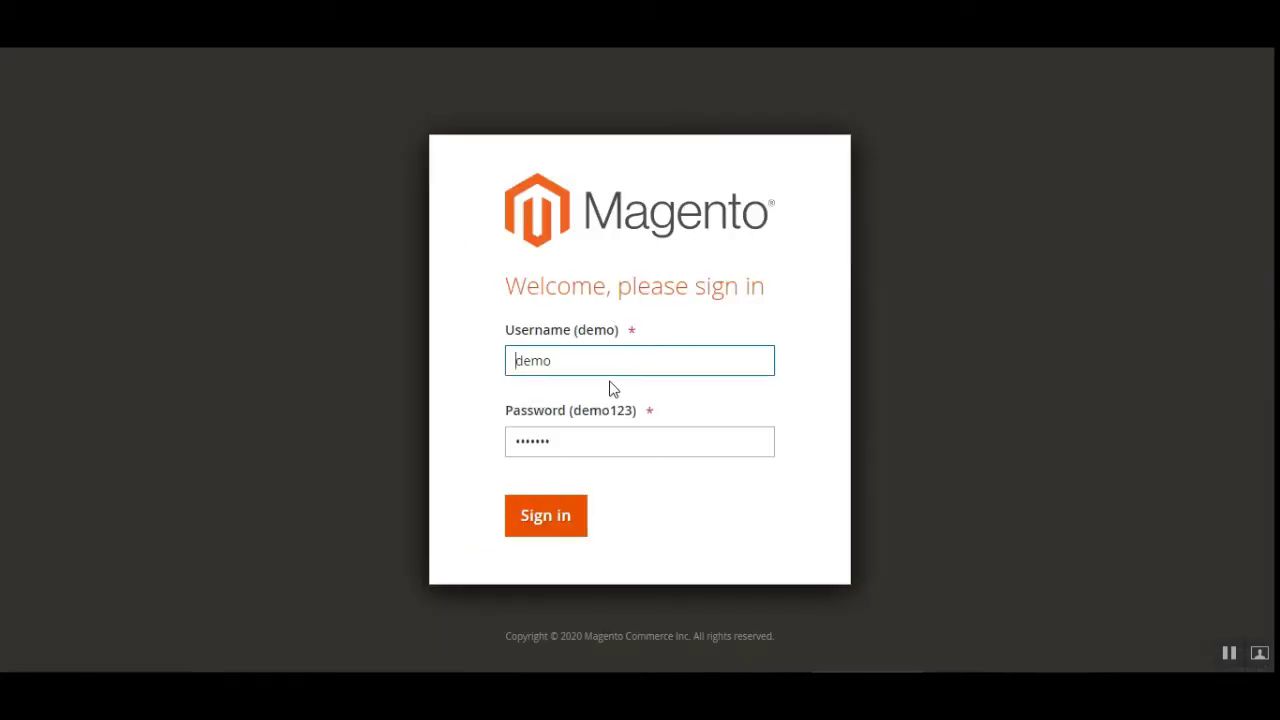
left_click(549, 524)
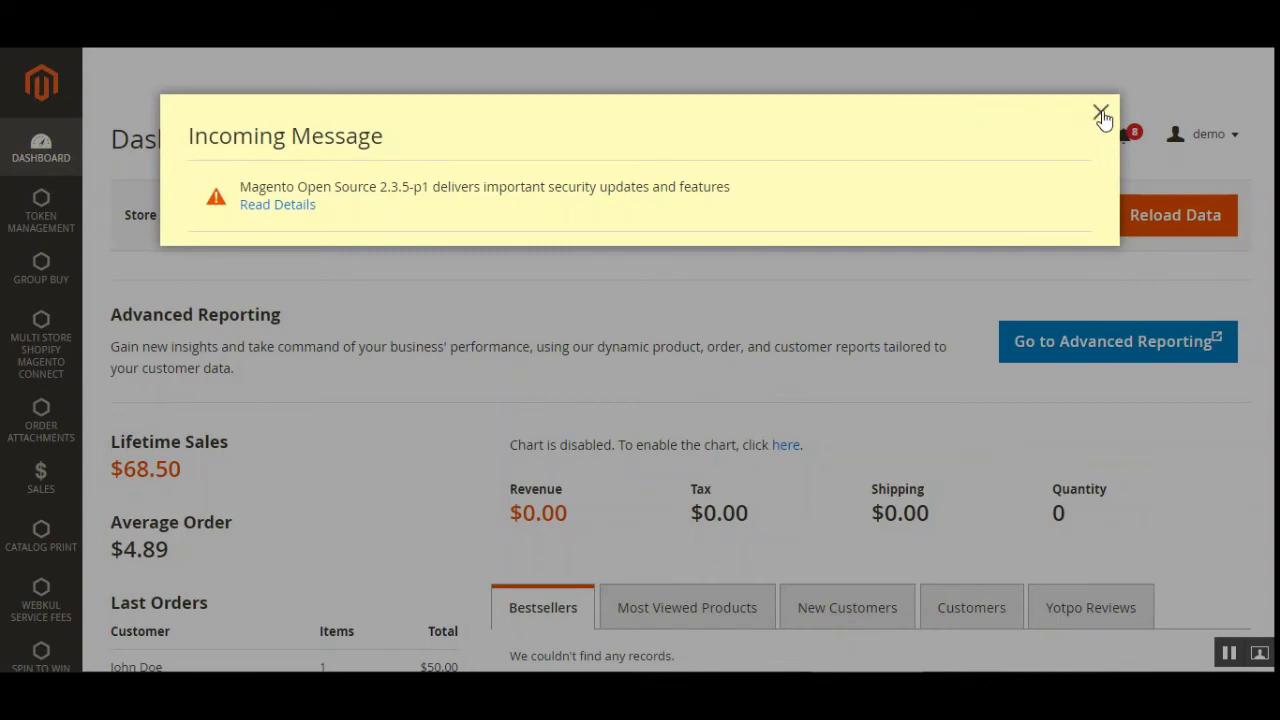
Dismiss the incoming message popup and go to Stores > Configuration.
left_click(1101, 113)
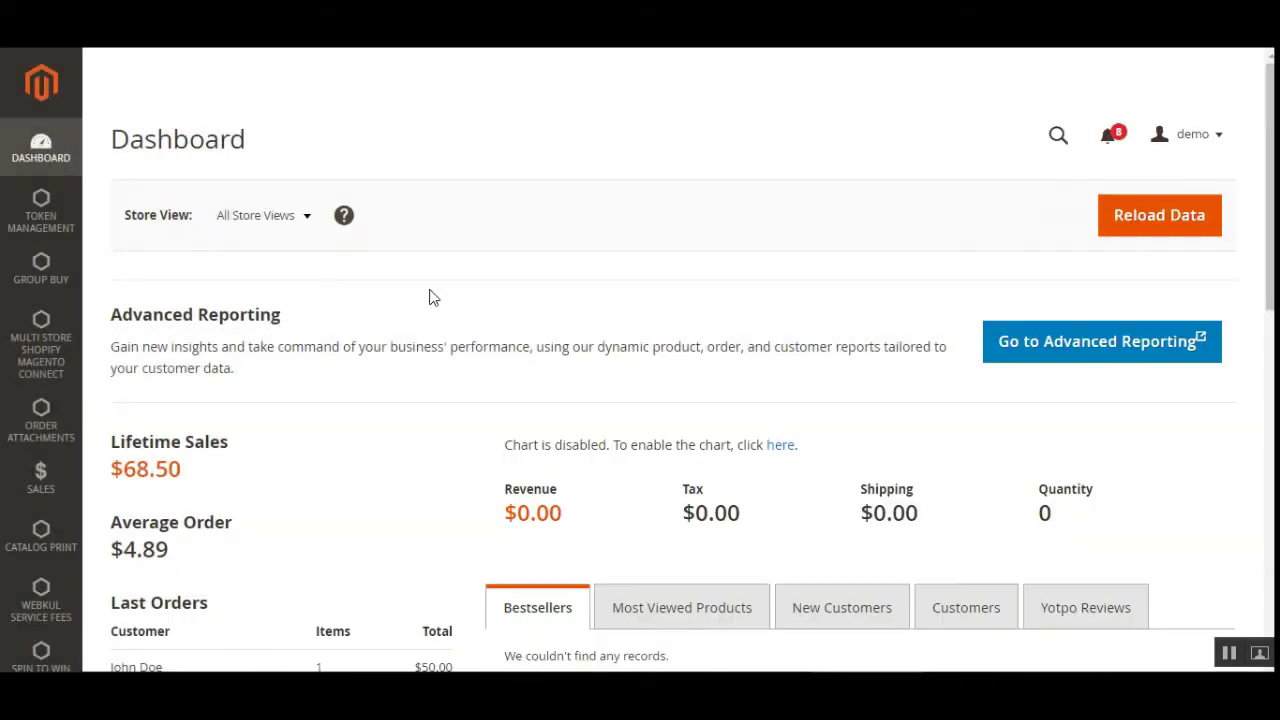
scroll(10, 402, "down", 6)
scroll(10, 402, "down", 3)
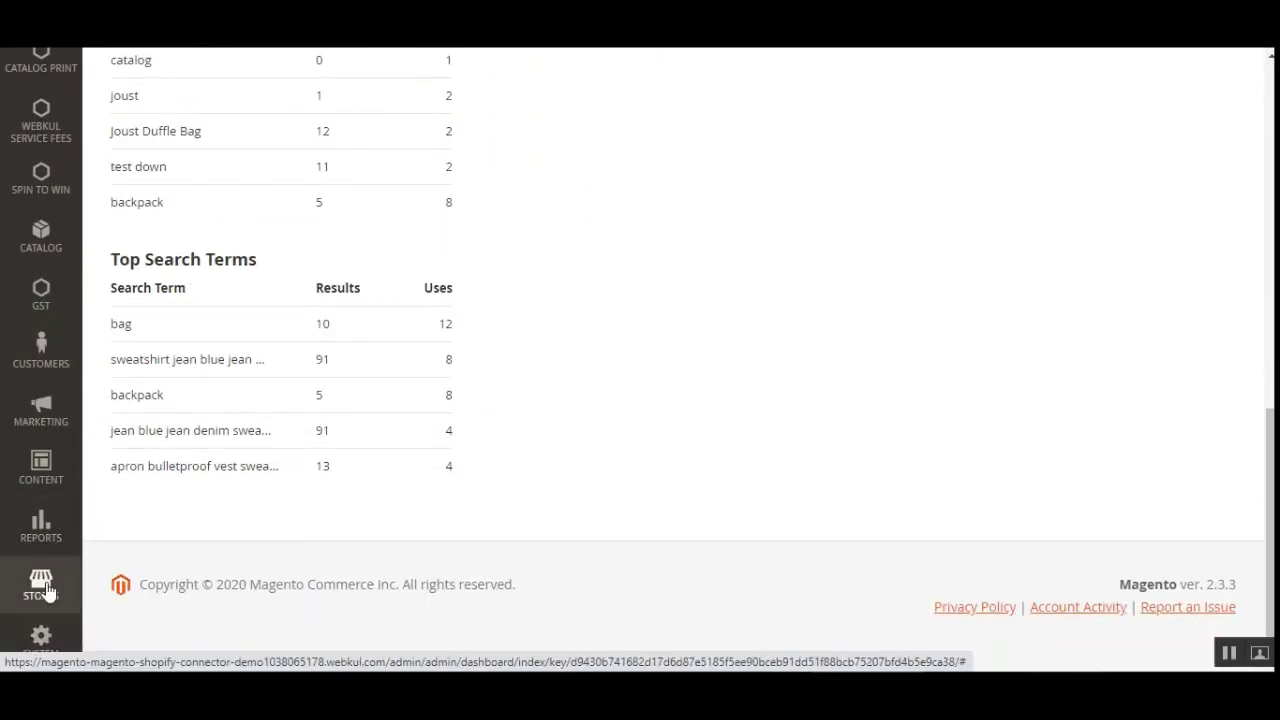
left_click(47, 598)
scroll(208, 200, "up", 3)
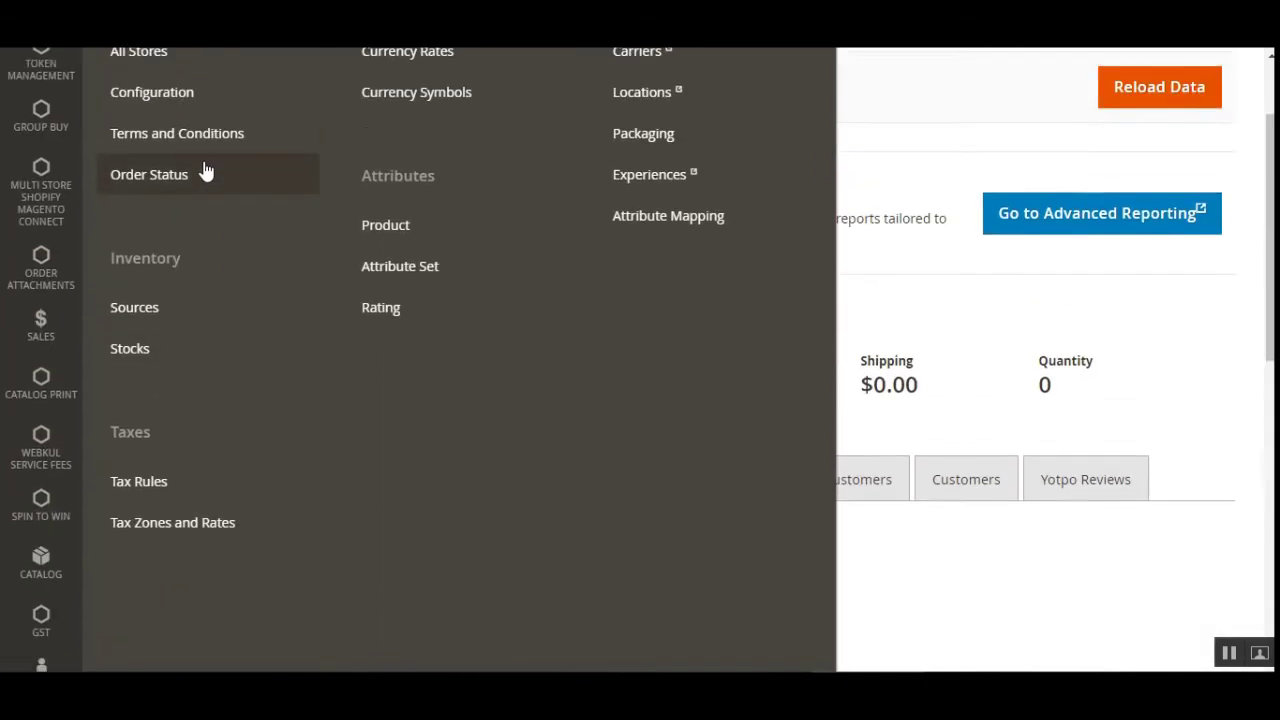
left_click(190, 237)
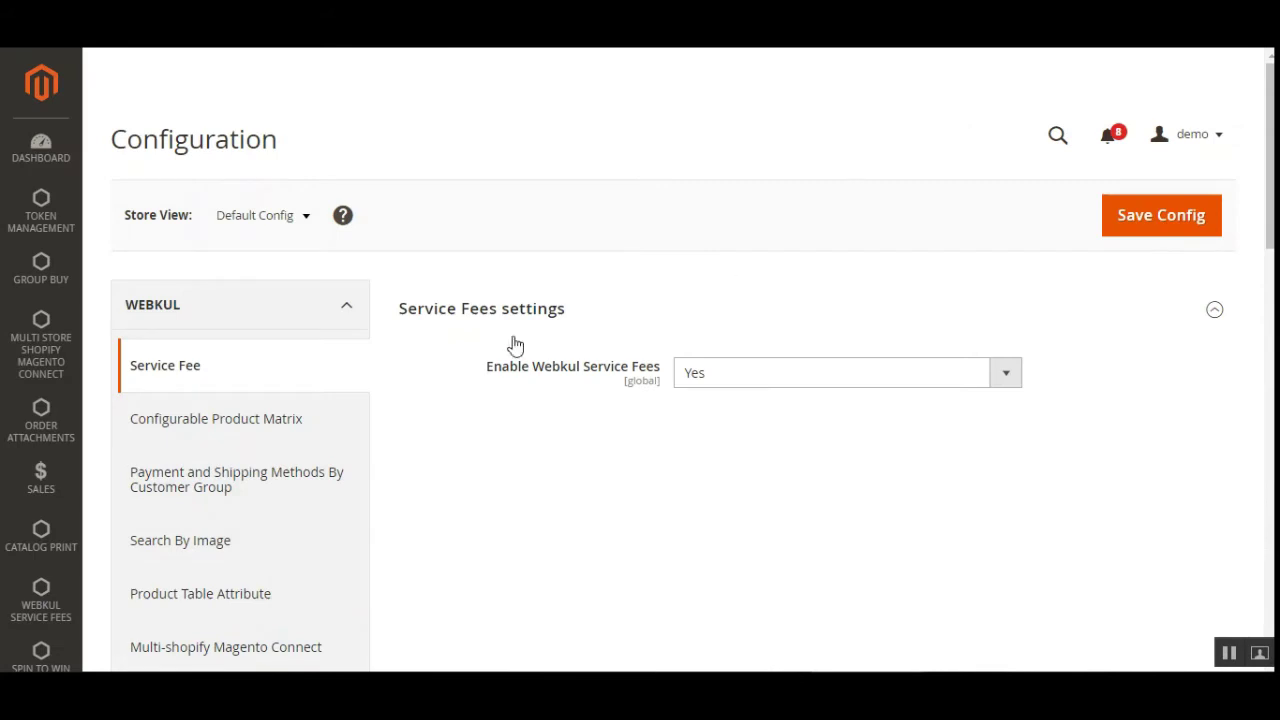
Open WEBKUL > Mobile Login settings and highlight the Email/Phone Number login option.
left_click_drag(168, 145, 246, 145)
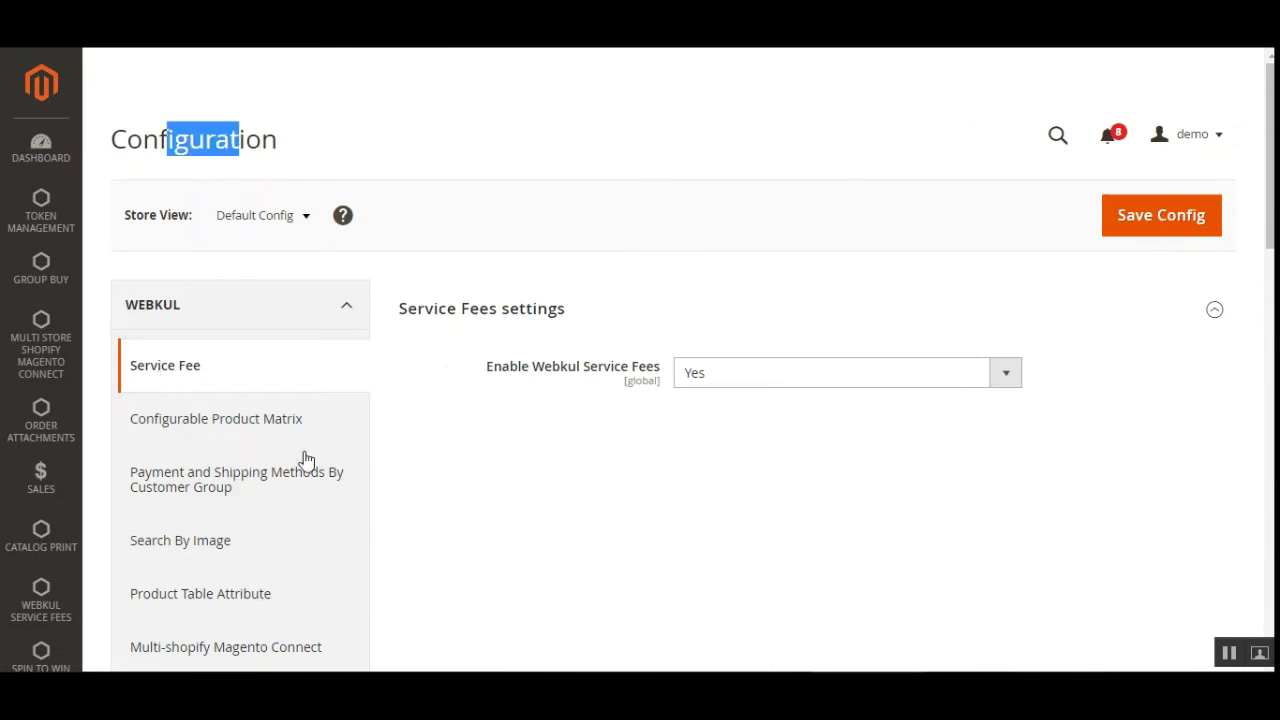
left_click_drag(1271, 119, 1271, 146)
scroll(186, 197, "down", 1)
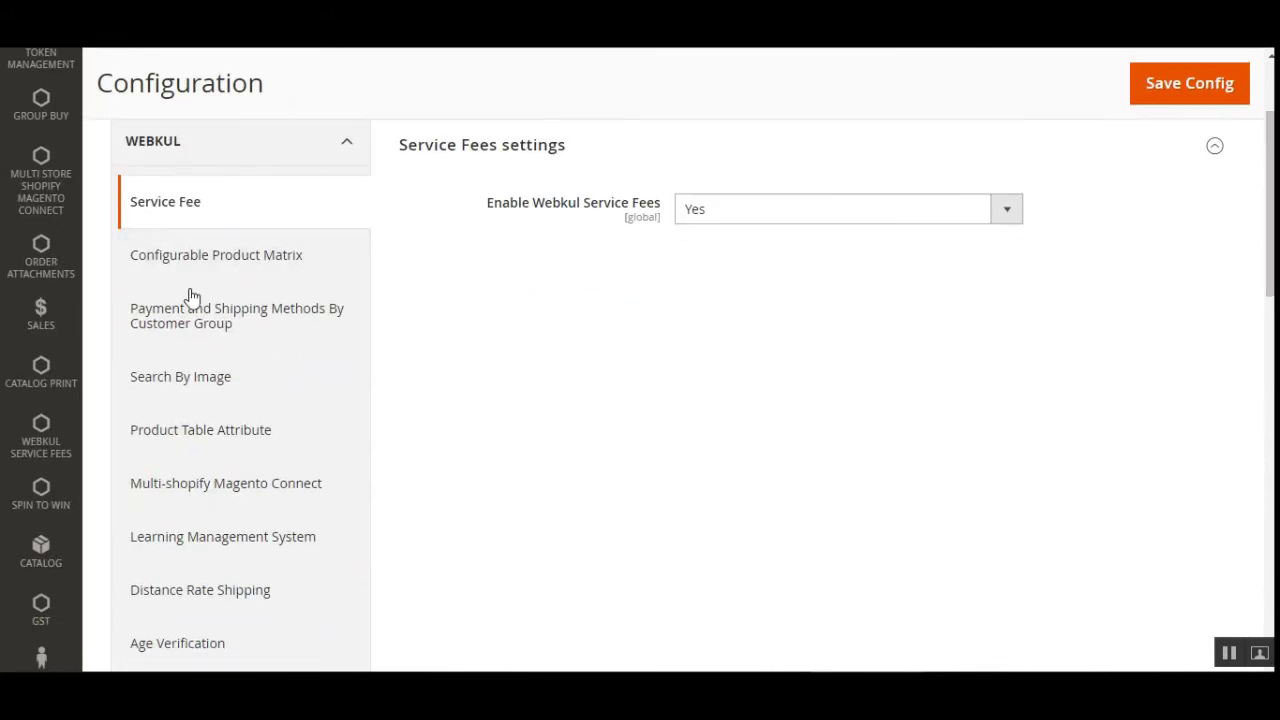
scroll(263, 457, "down", 4)
scroll(226, 463, "down", 5)
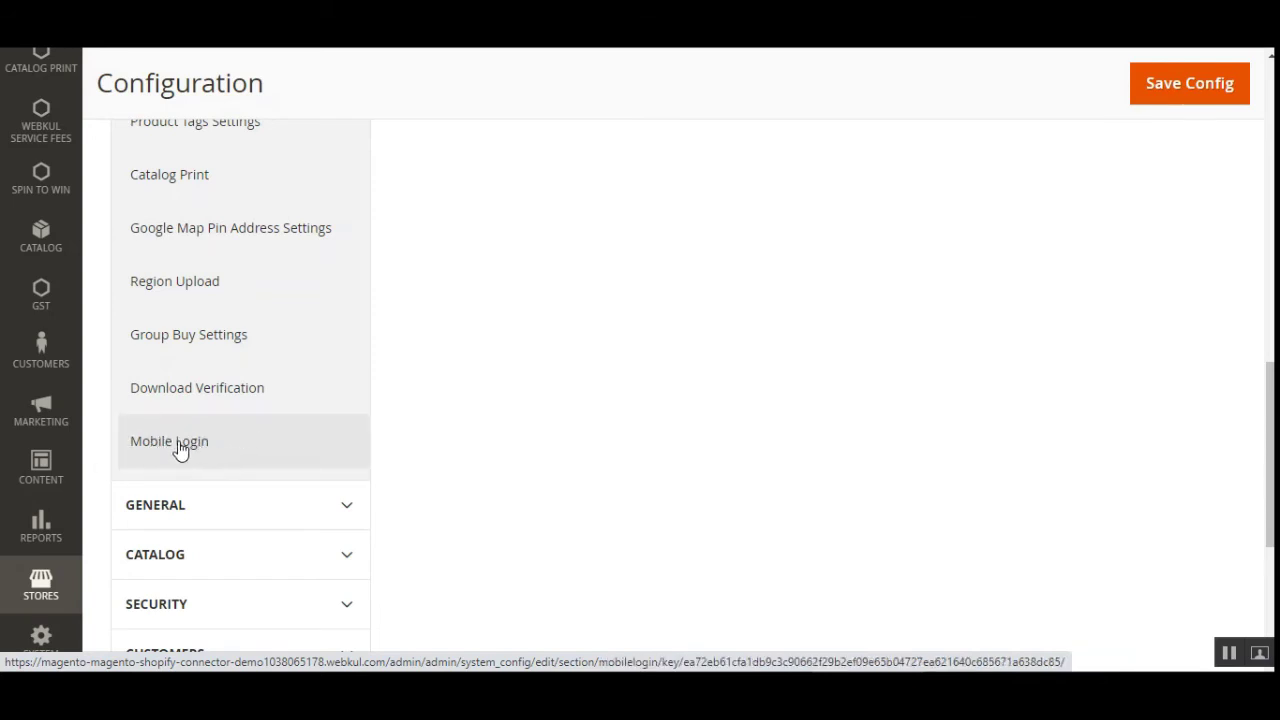
left_click(195, 452)
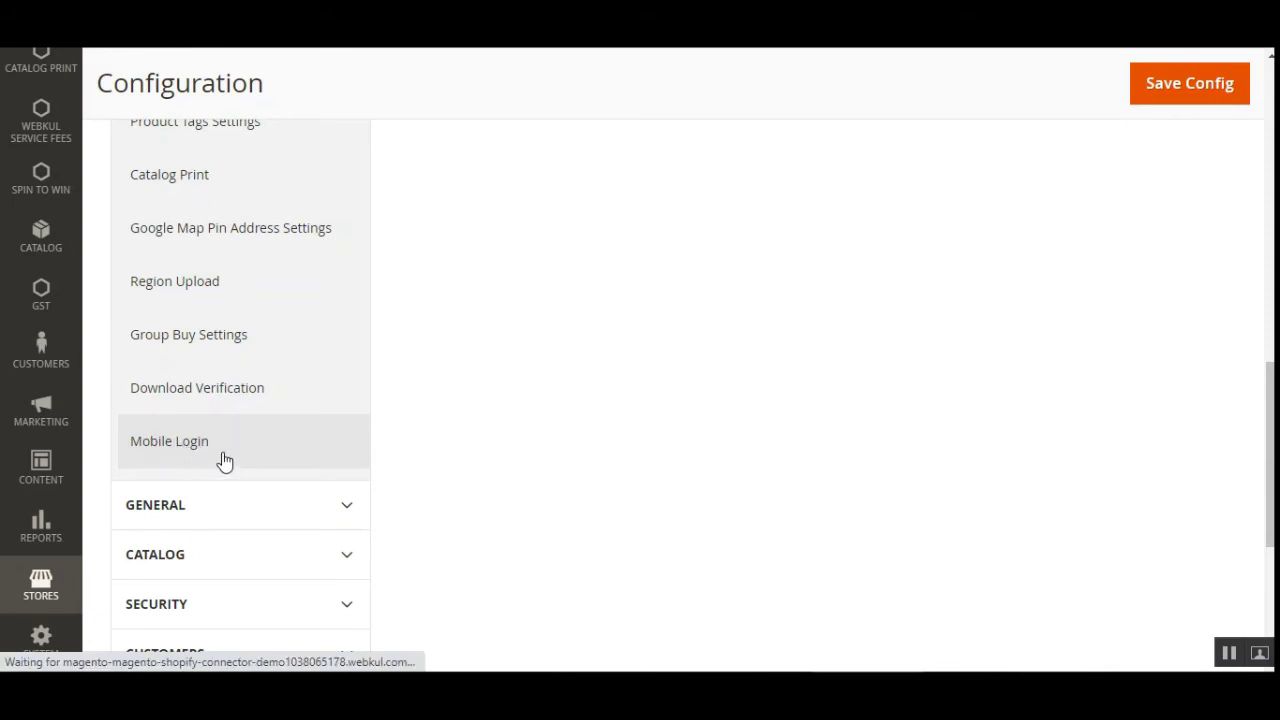
scroll(378, 446, "up", 3)
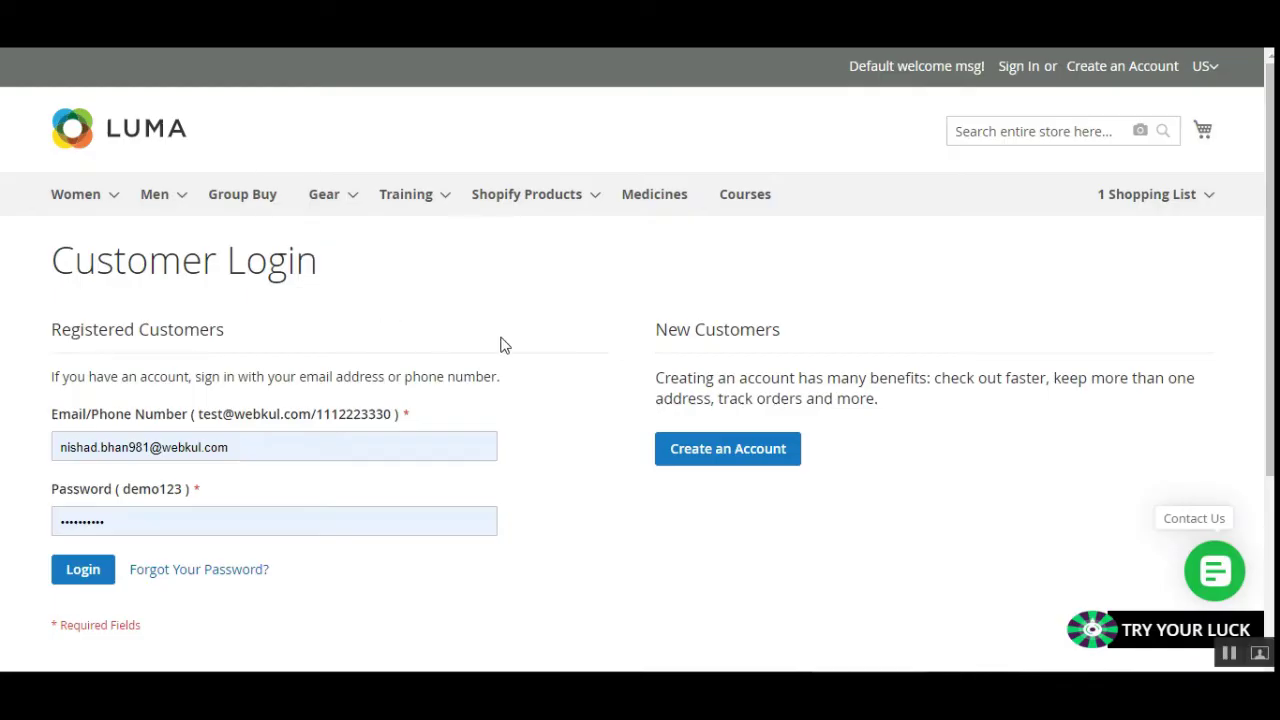
left_click_drag(58, 424, 174, 426)
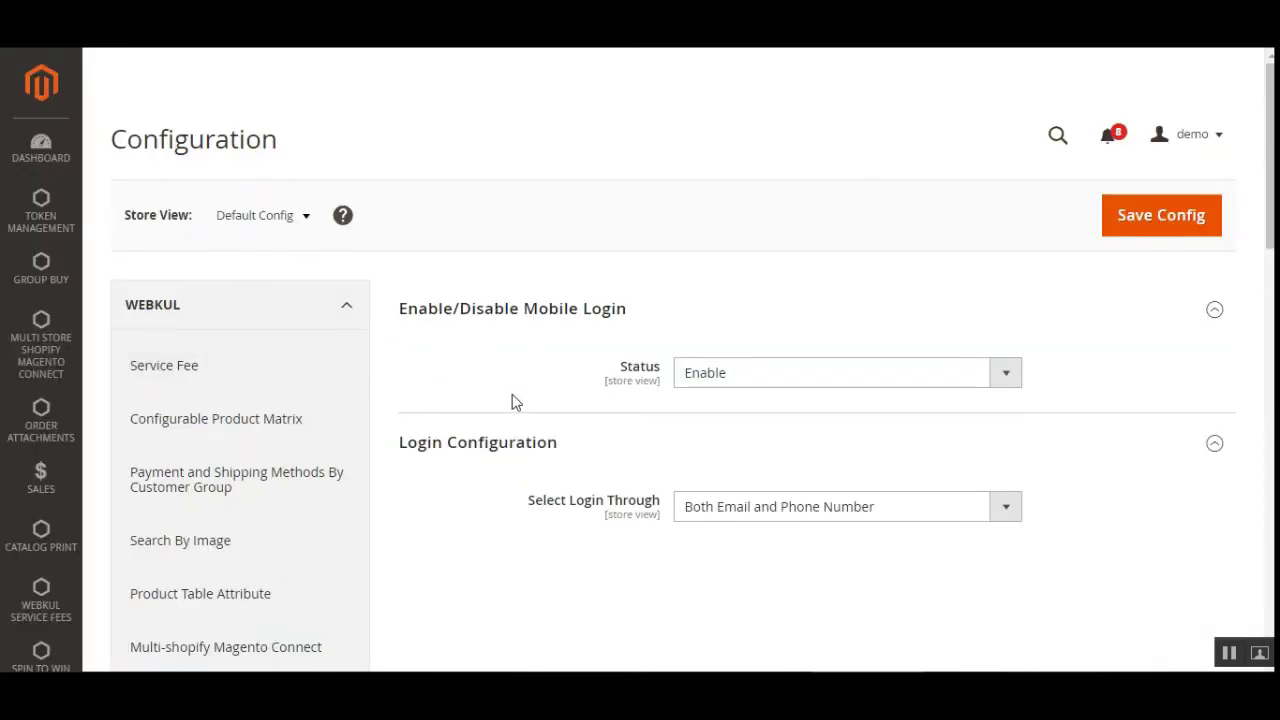
Keep Mobile Login enabled, set login through to Only Phone Number, and save the config.
scroll(451, 408, "down", 2)
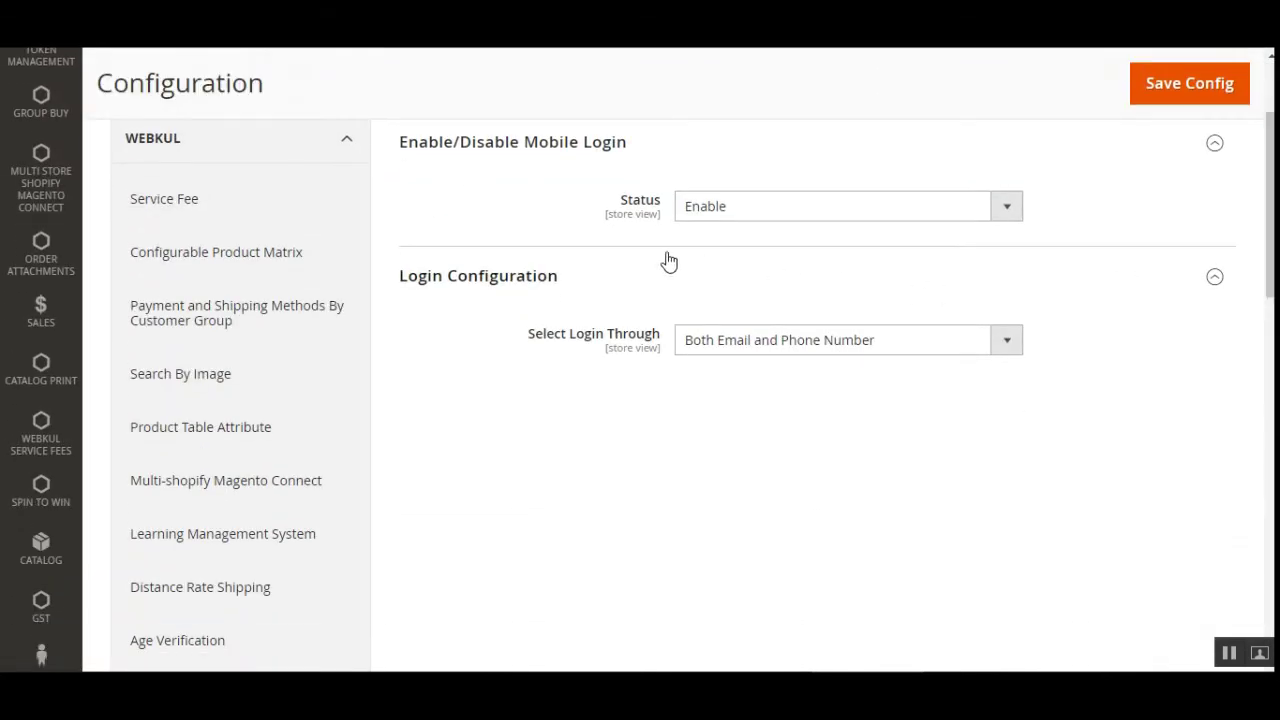
left_click(760, 216)
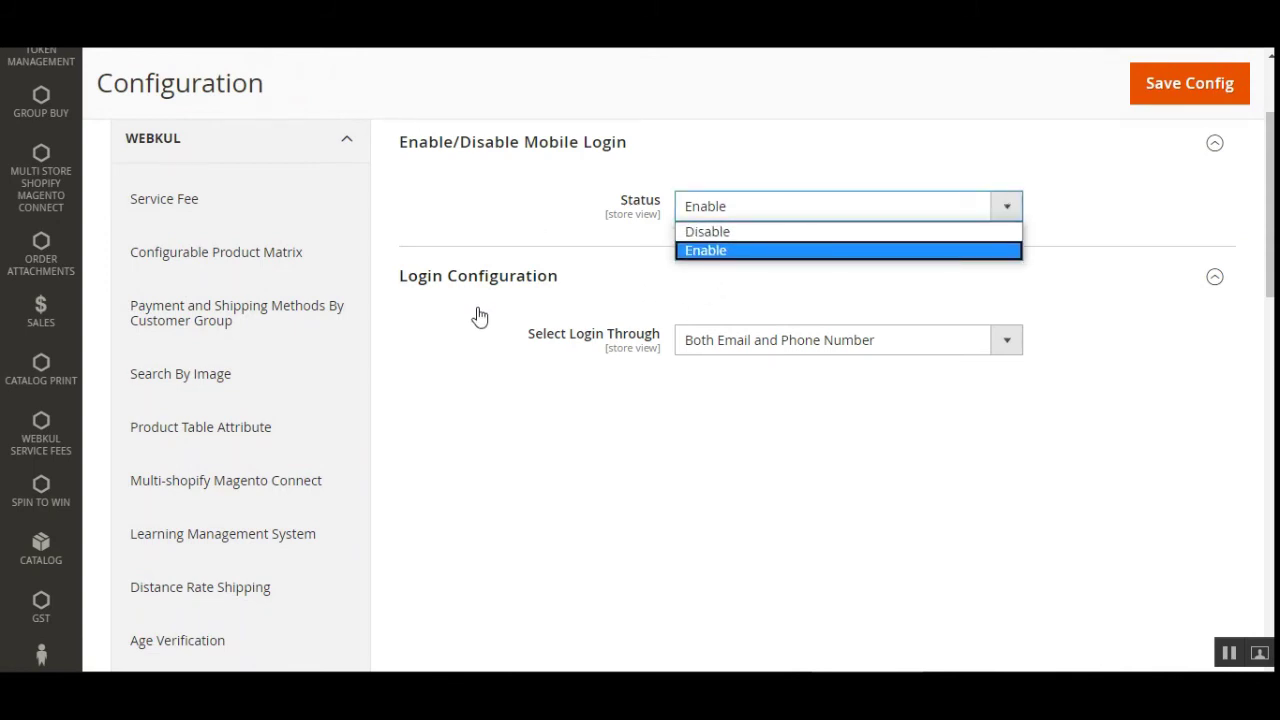
left_click(447, 427)
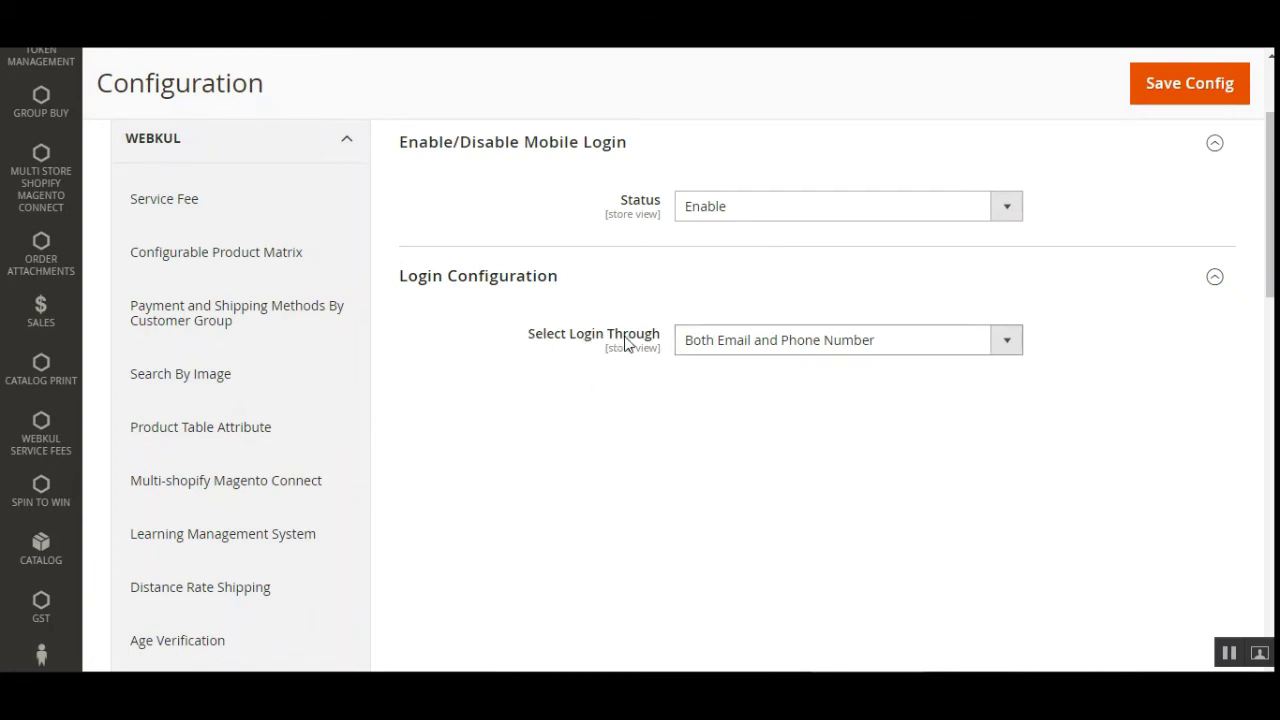
left_click(870, 344)
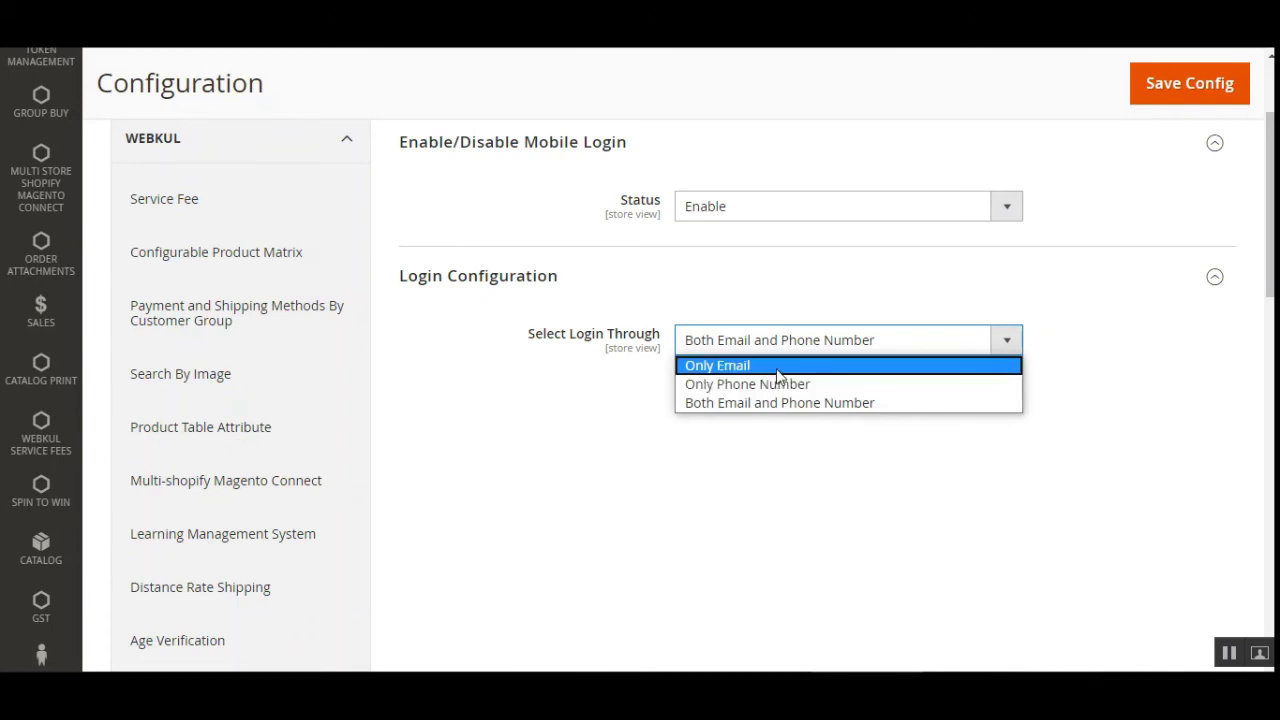
left_click(783, 496)
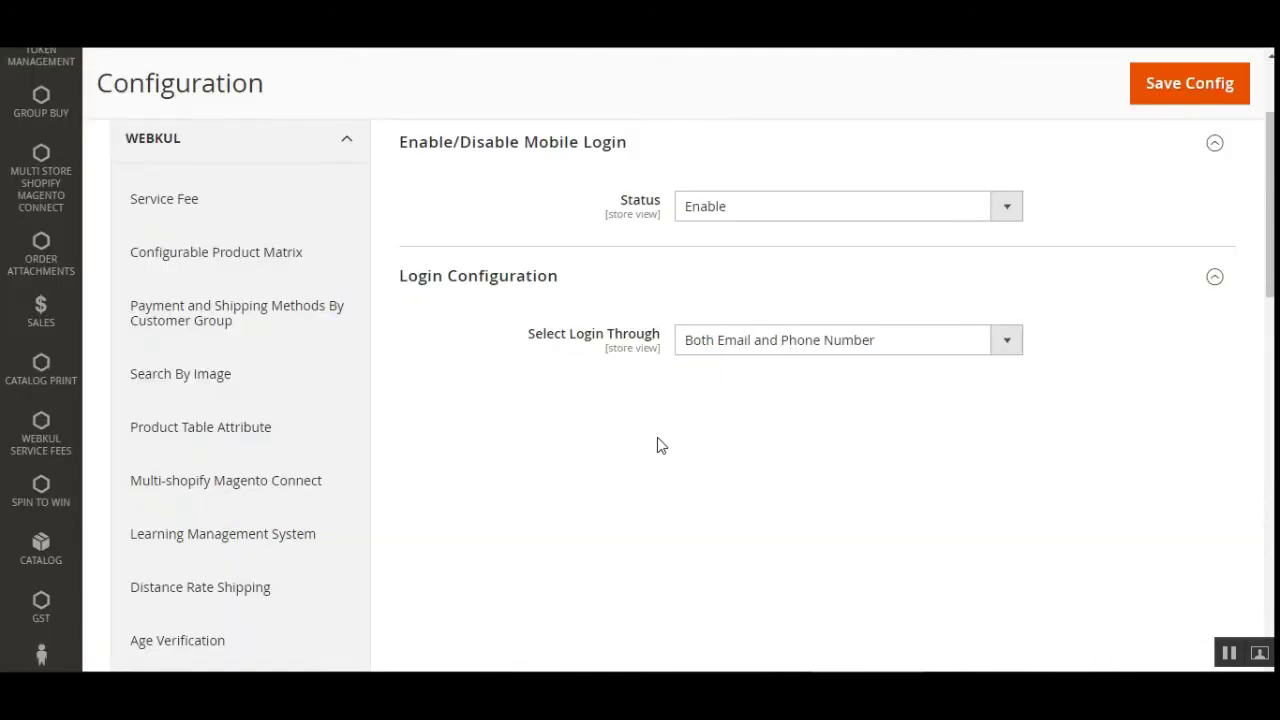
left_click(786, 345)
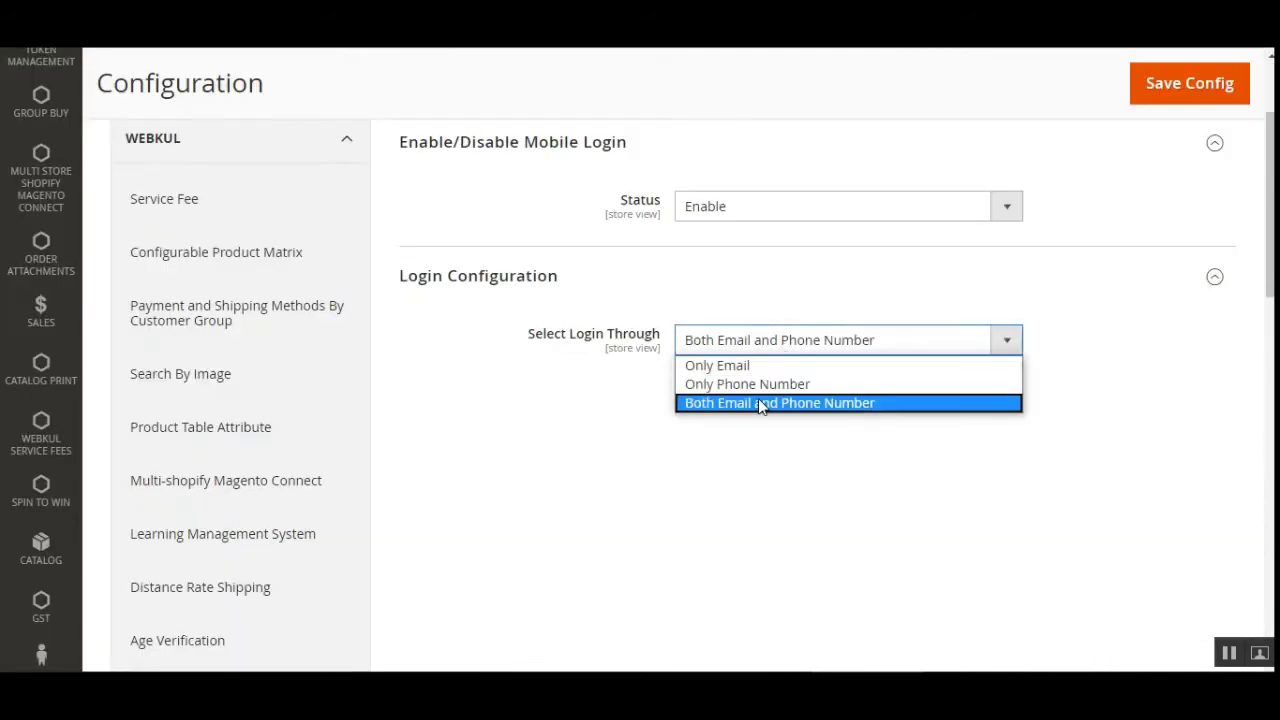
left_click(767, 386)
left_click(1183, 86)
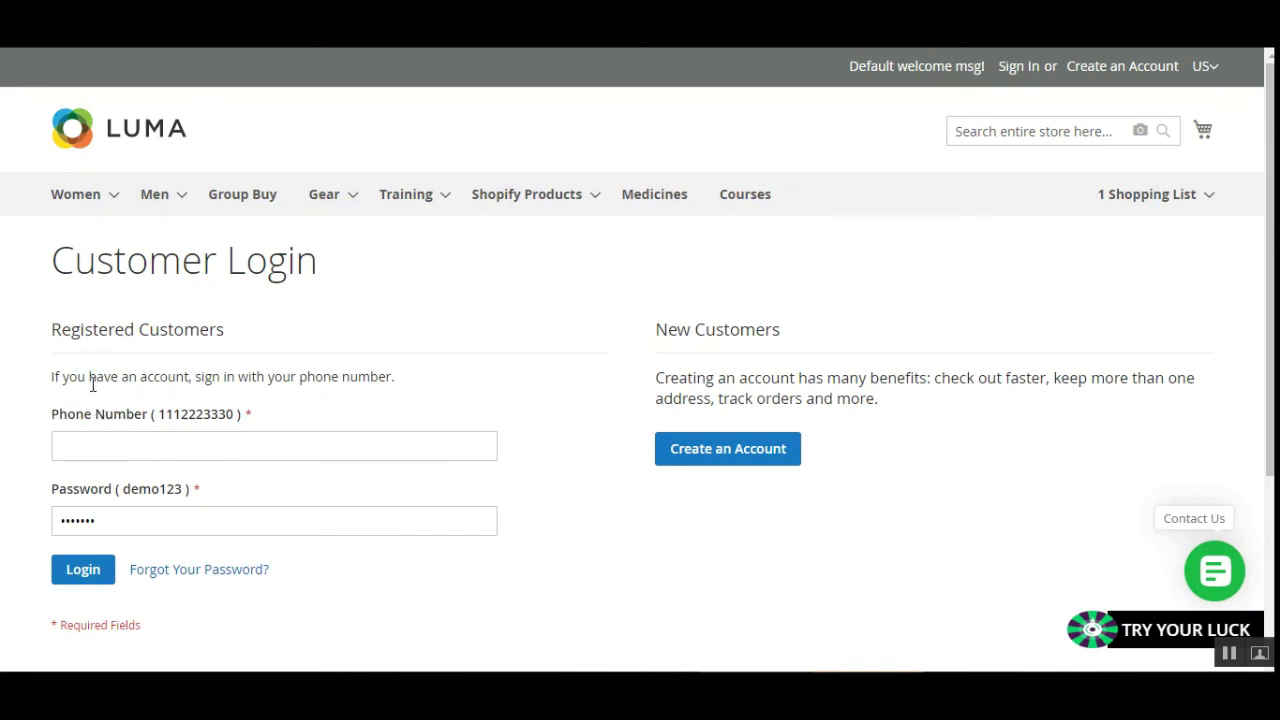
After reviewing the phone-only login form, set login through to Only Email and save.
left_click_drag(63, 377, 363, 377)
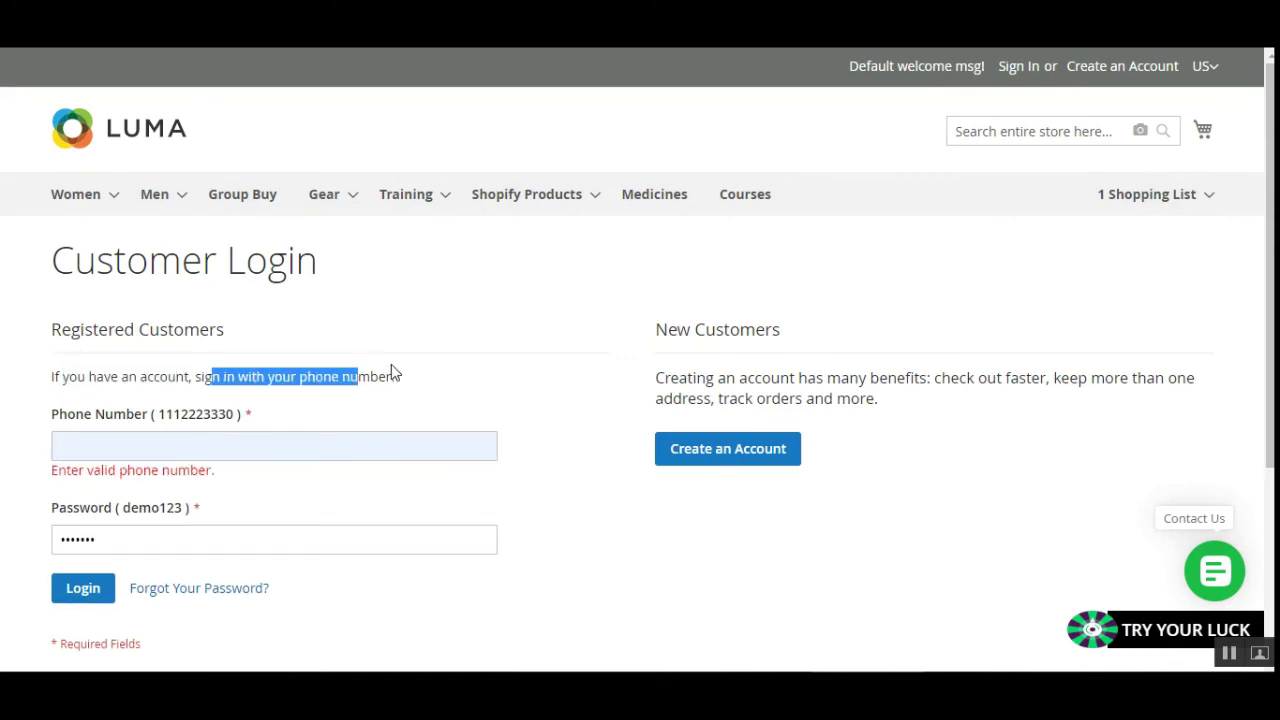
left_click_drag(58, 415, 138, 418)
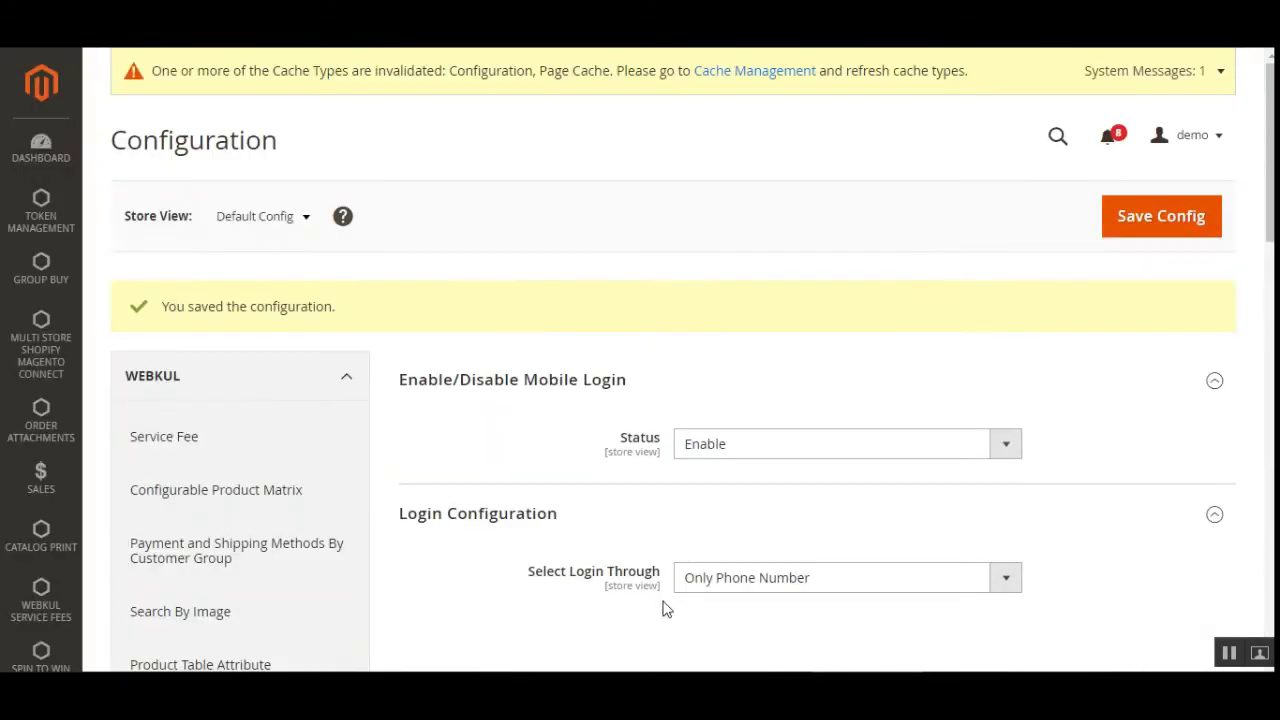
left_click(796, 586)
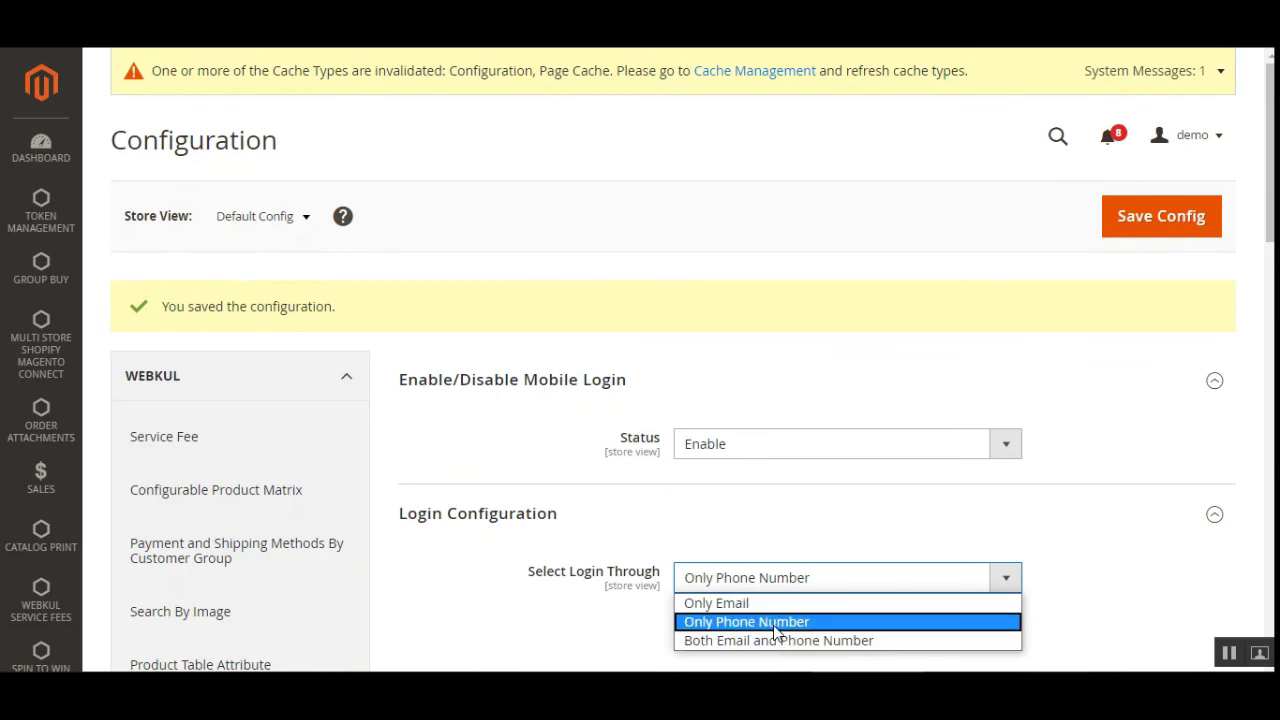
left_click(763, 603)
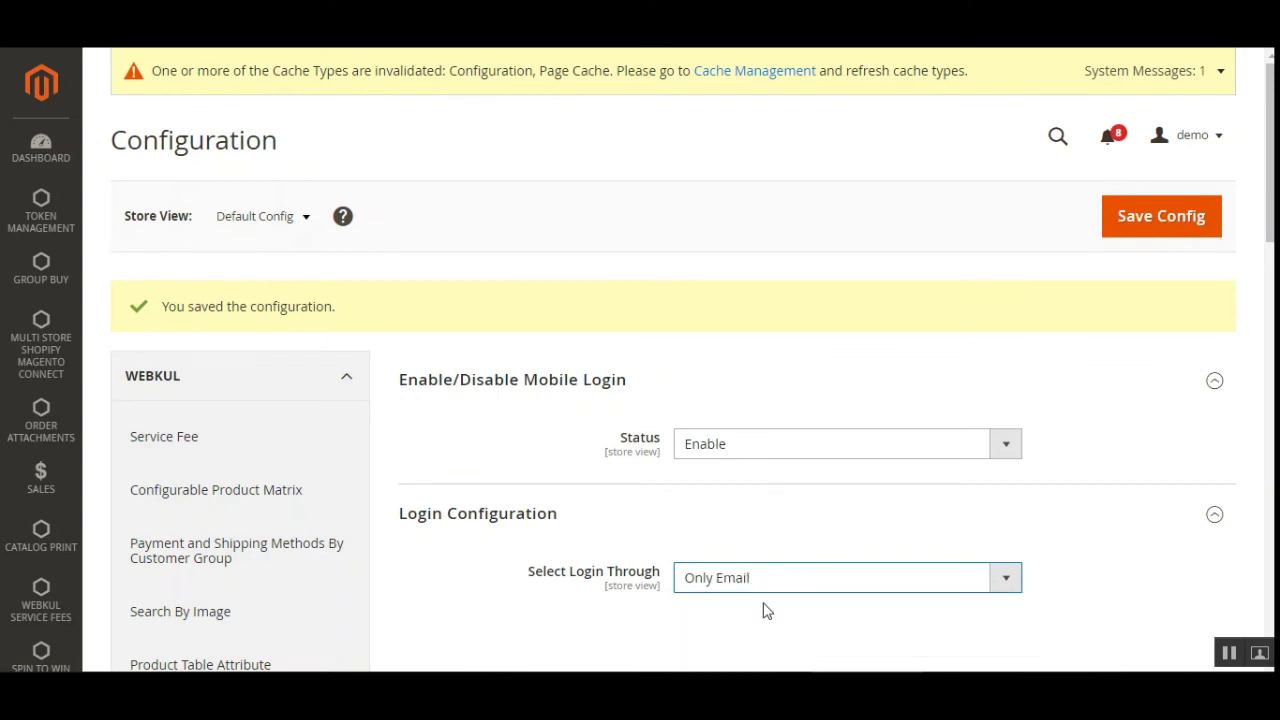
left_click(1170, 230)
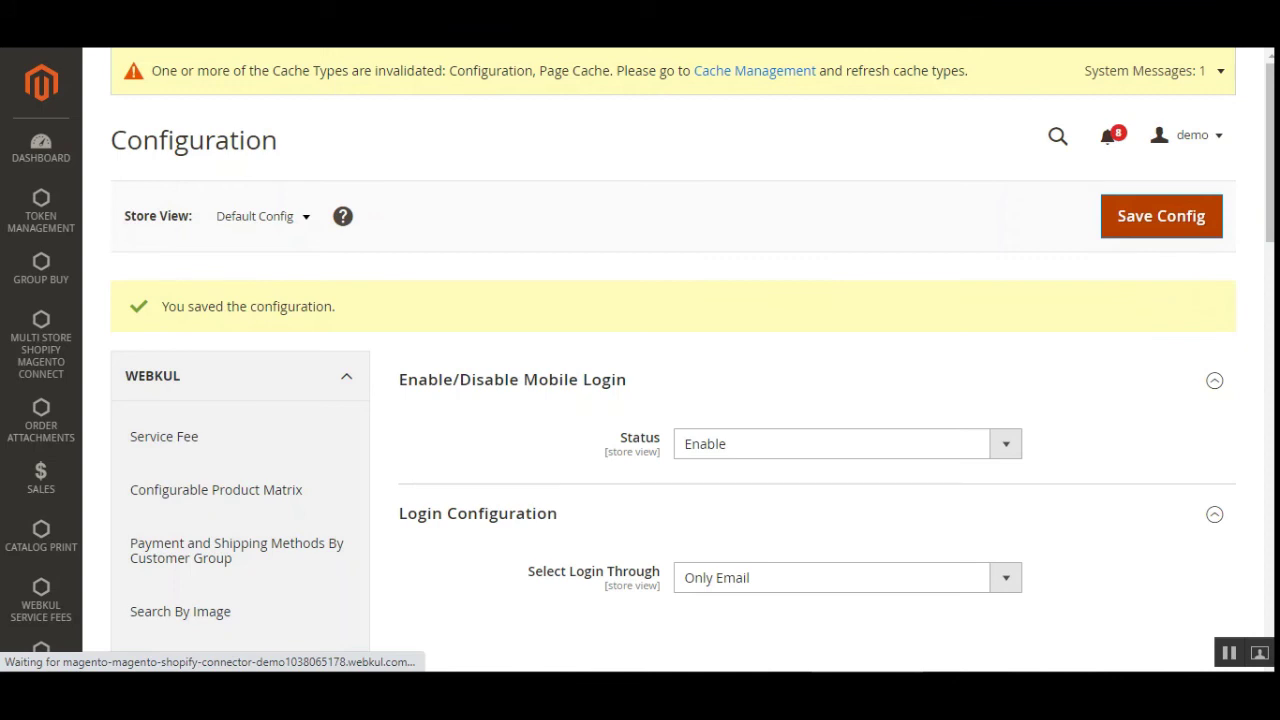
Reload the storefront Customer Login page and confirm it now shows an Email field.
key("ctrl+Tab")
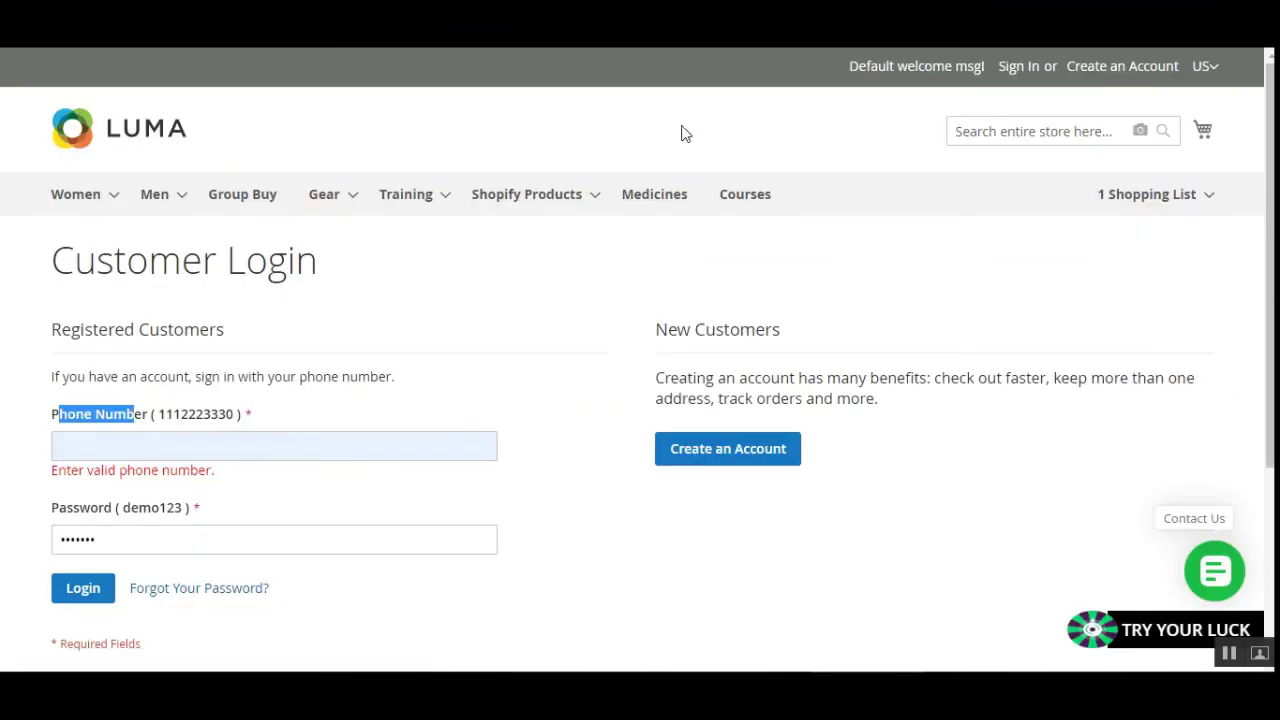
key("F5")
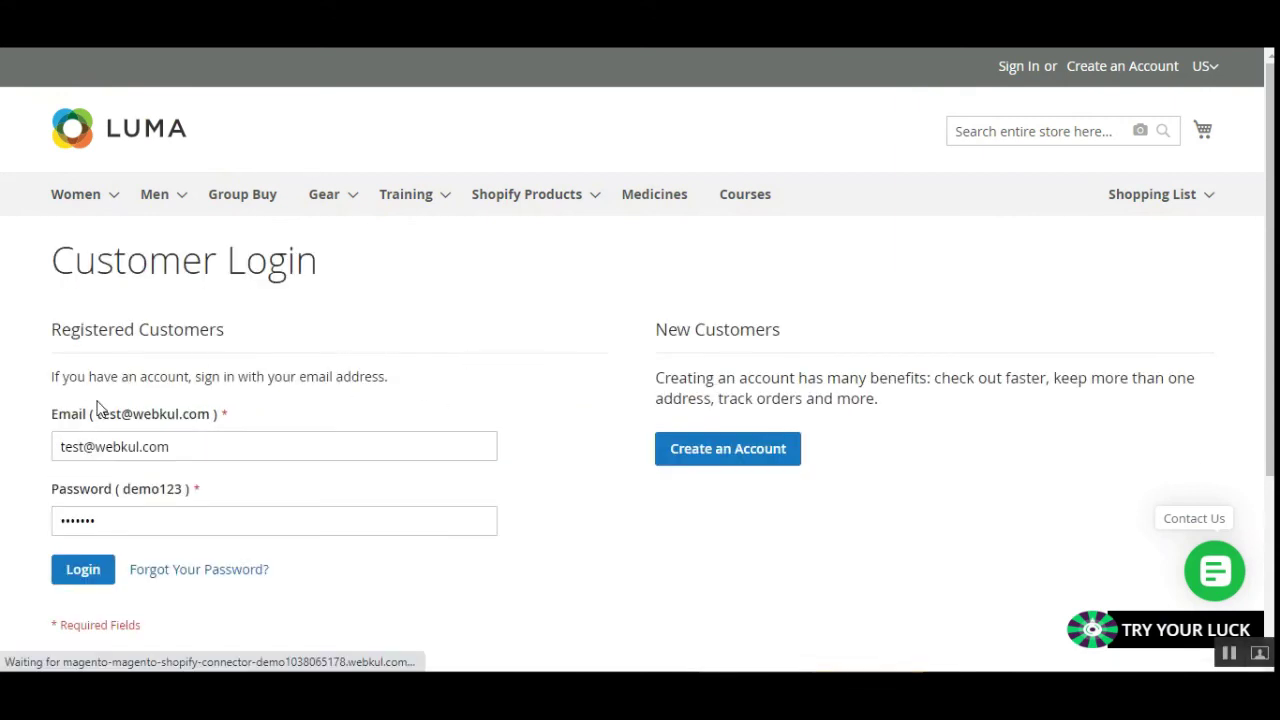
left_click_drag(57, 419, 86, 424)
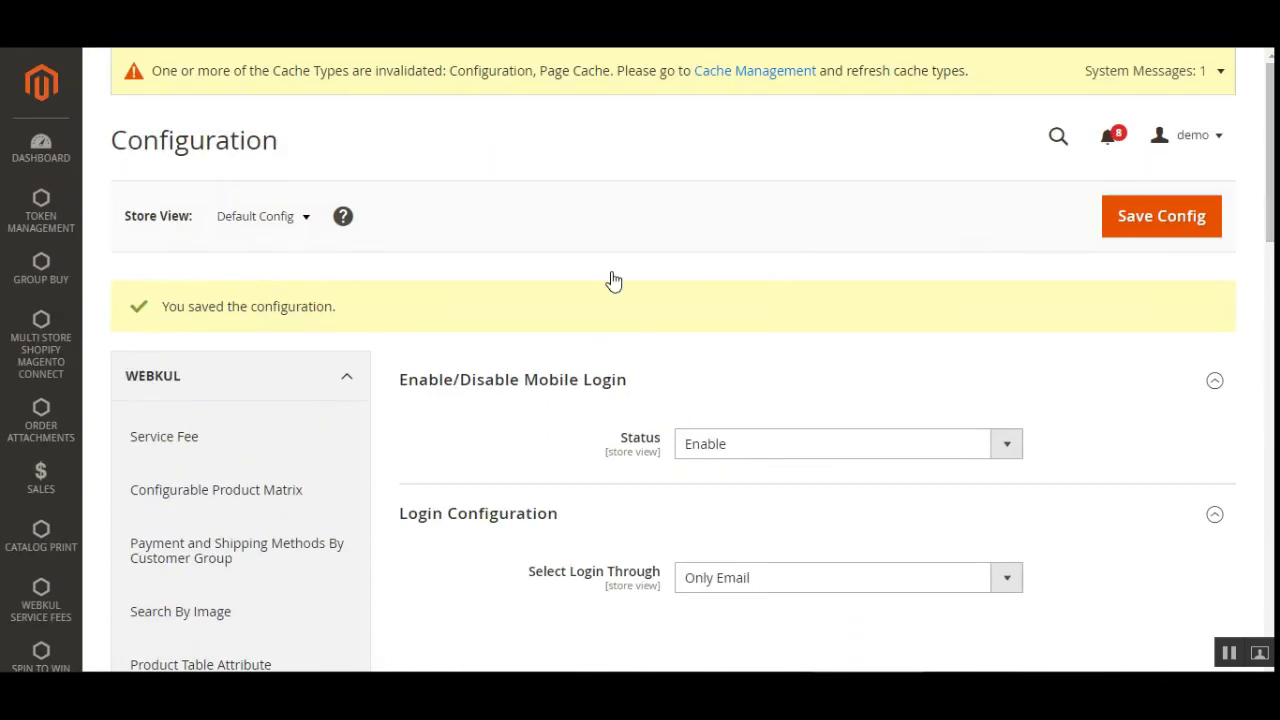
Go to Customers > All Customers.
scroll(57, 508, "down", 2)
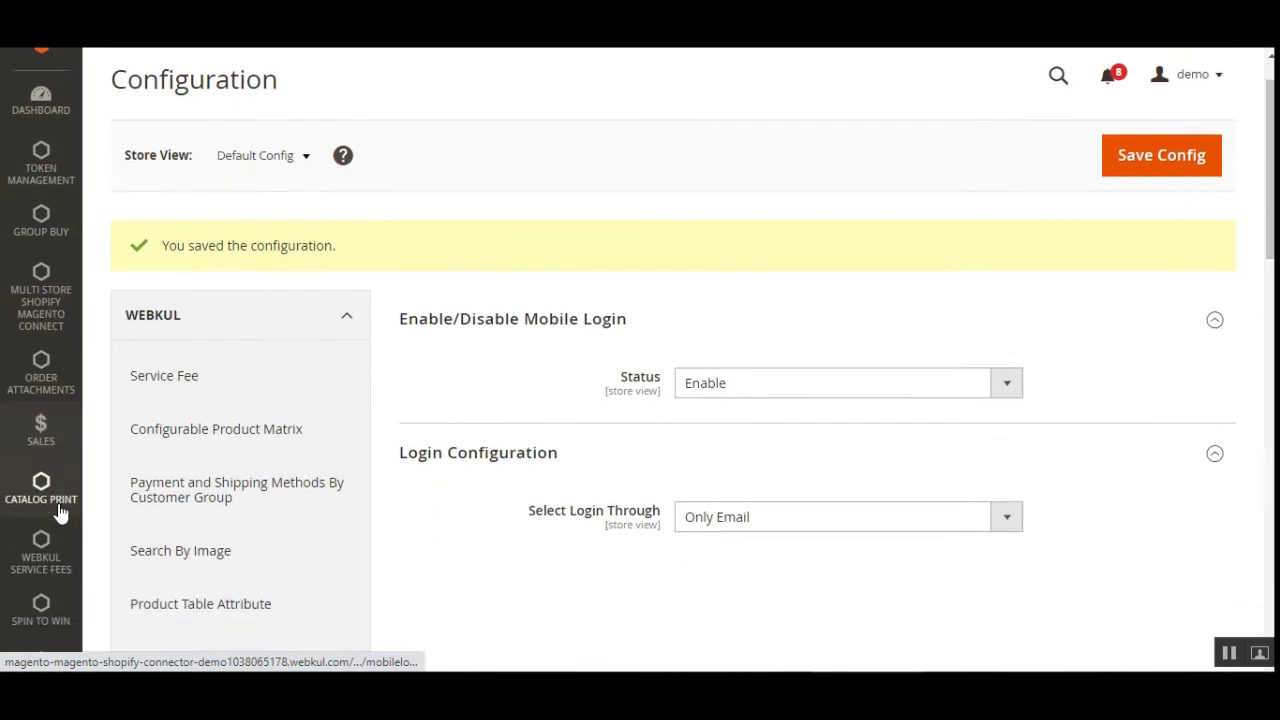
scroll(60, 512, "down", 2)
left_click(35, 545)
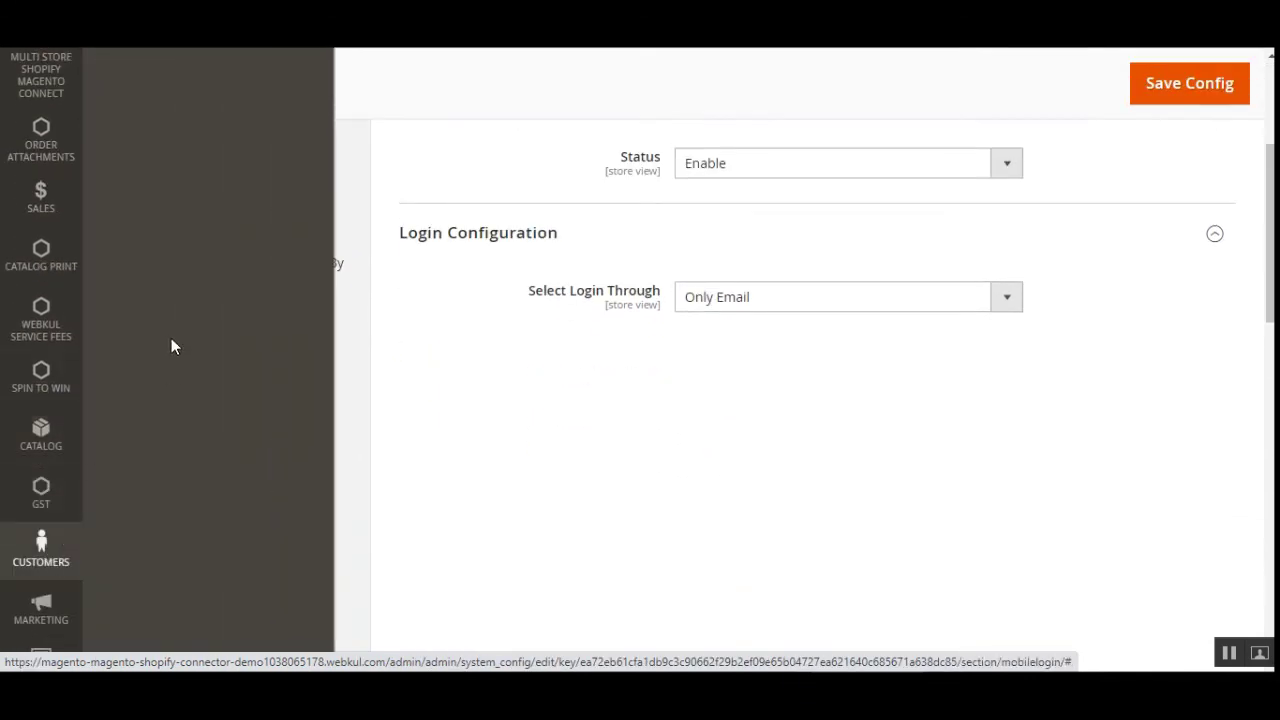
left_click(190, 158)
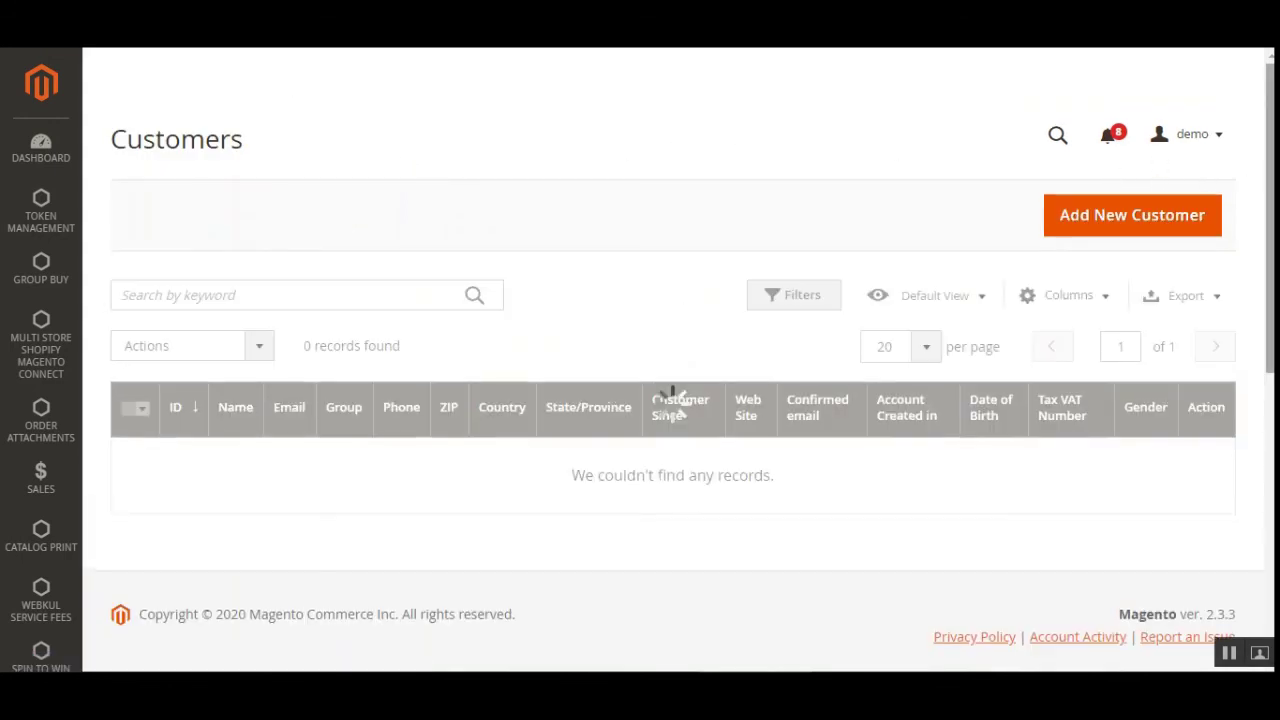
Select the fifth customer, try Actions > Edit and cancel it, then open their full edit page.
scroll(676, 407, "down", 1)
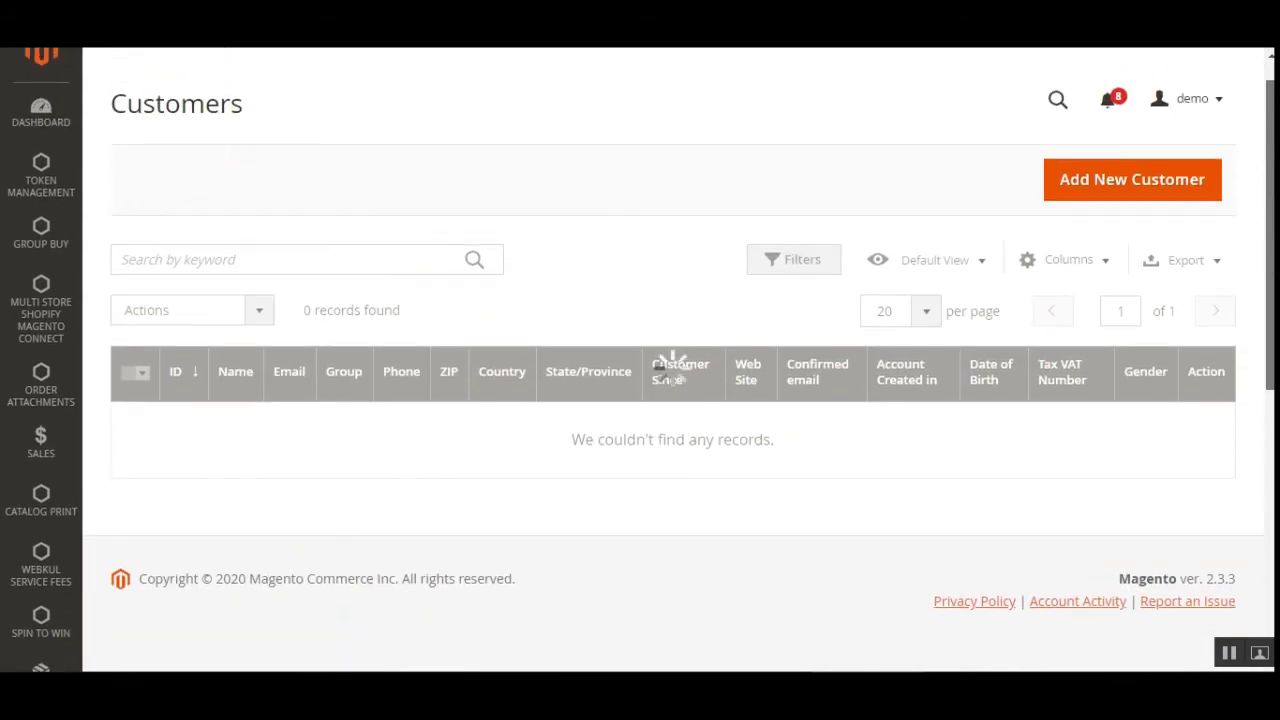
scroll(675, 355, "down", 2)
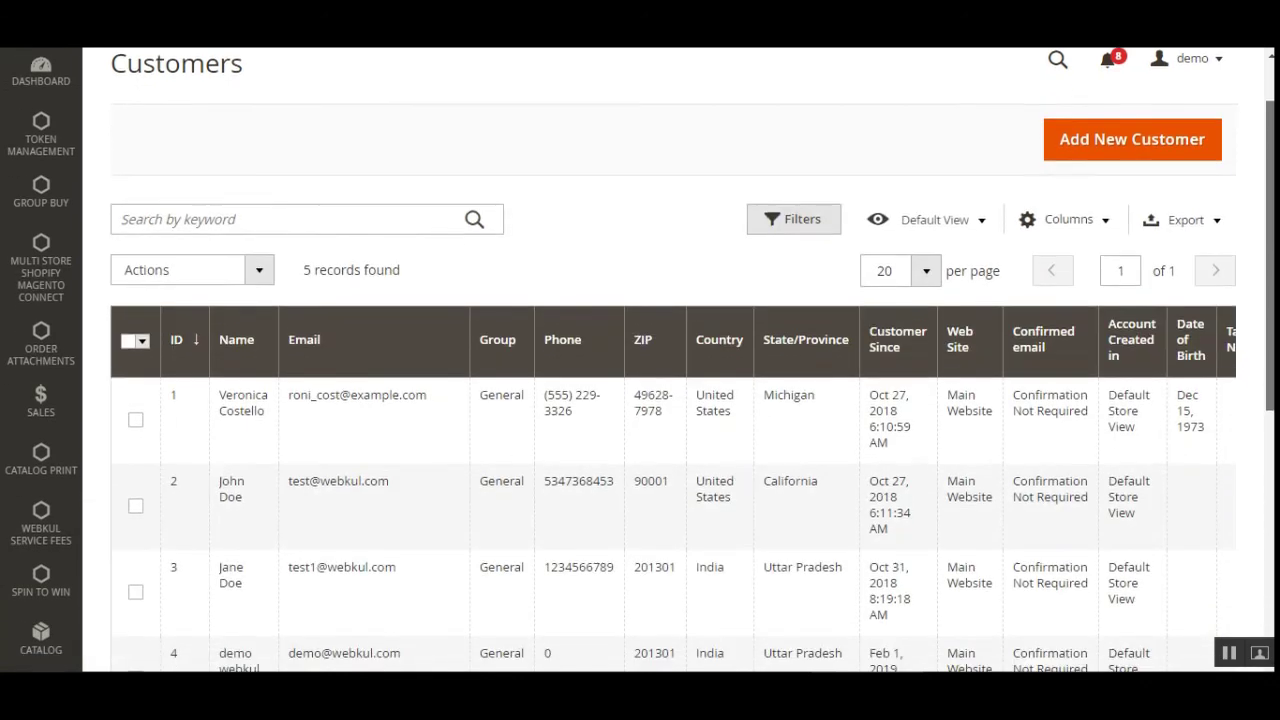
scroll(675, 400, "down", 2)
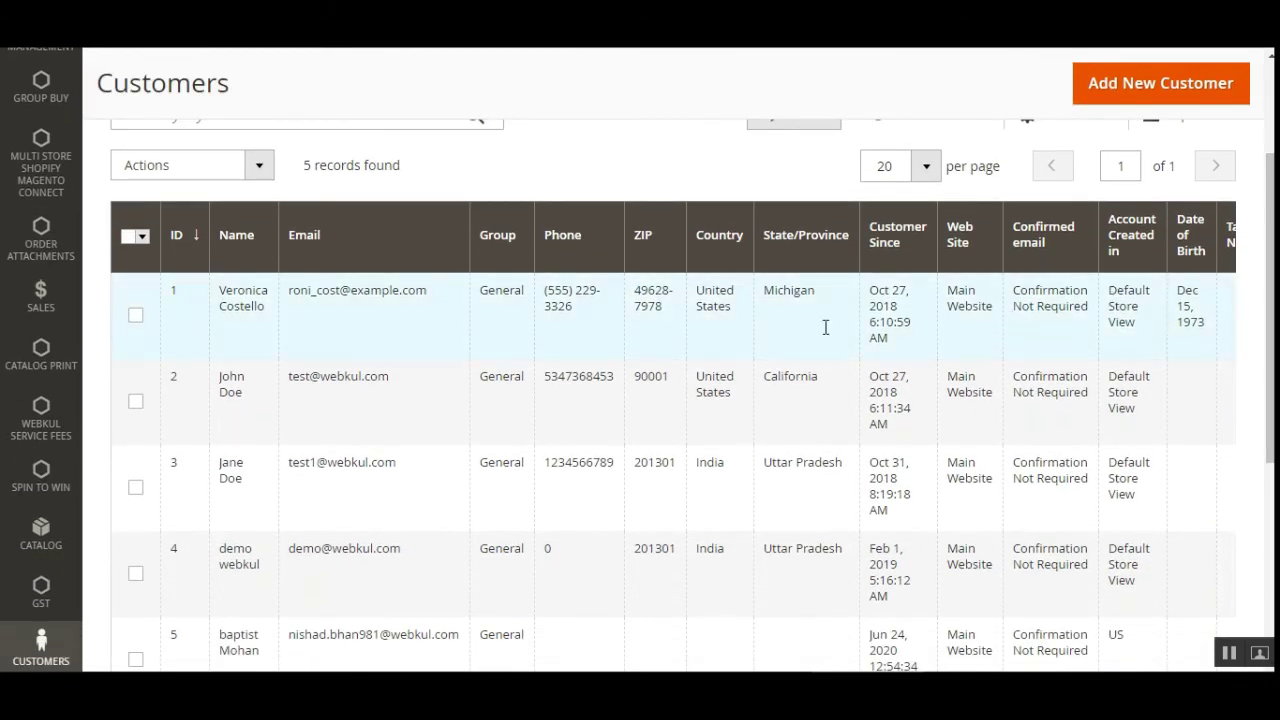
scroll(455, 557, "down", 4)
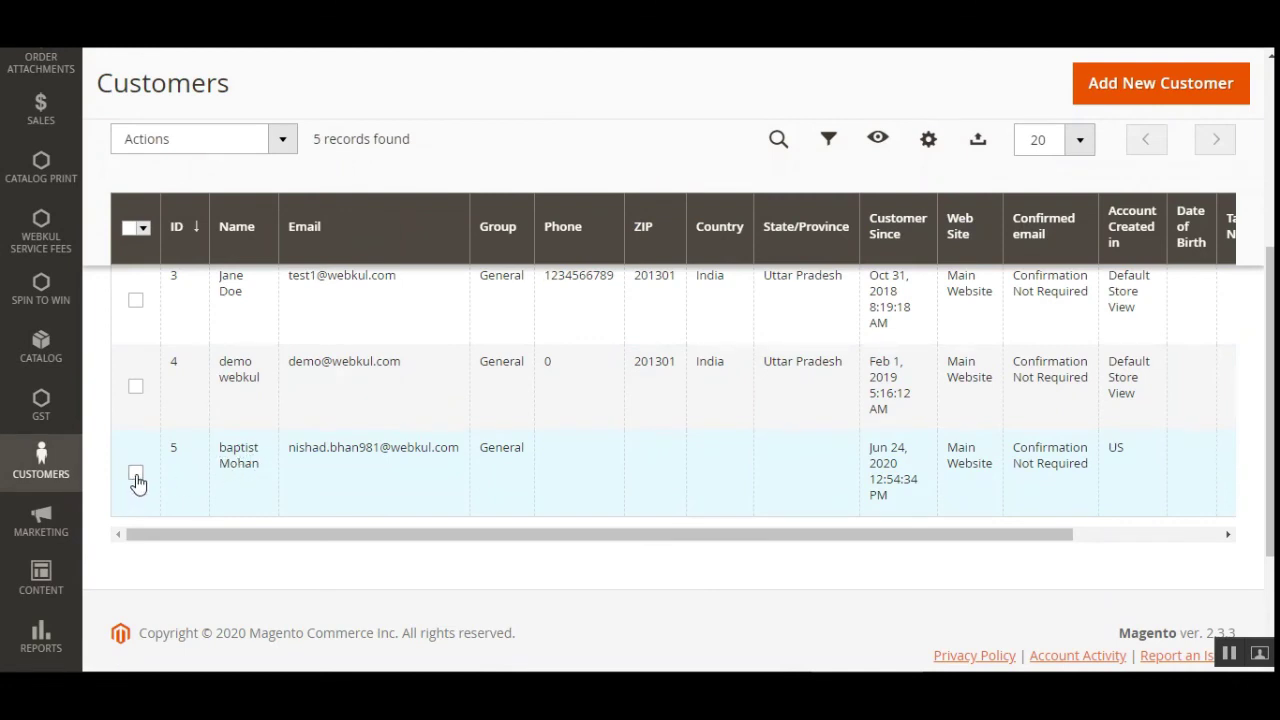
left_click(136, 473)
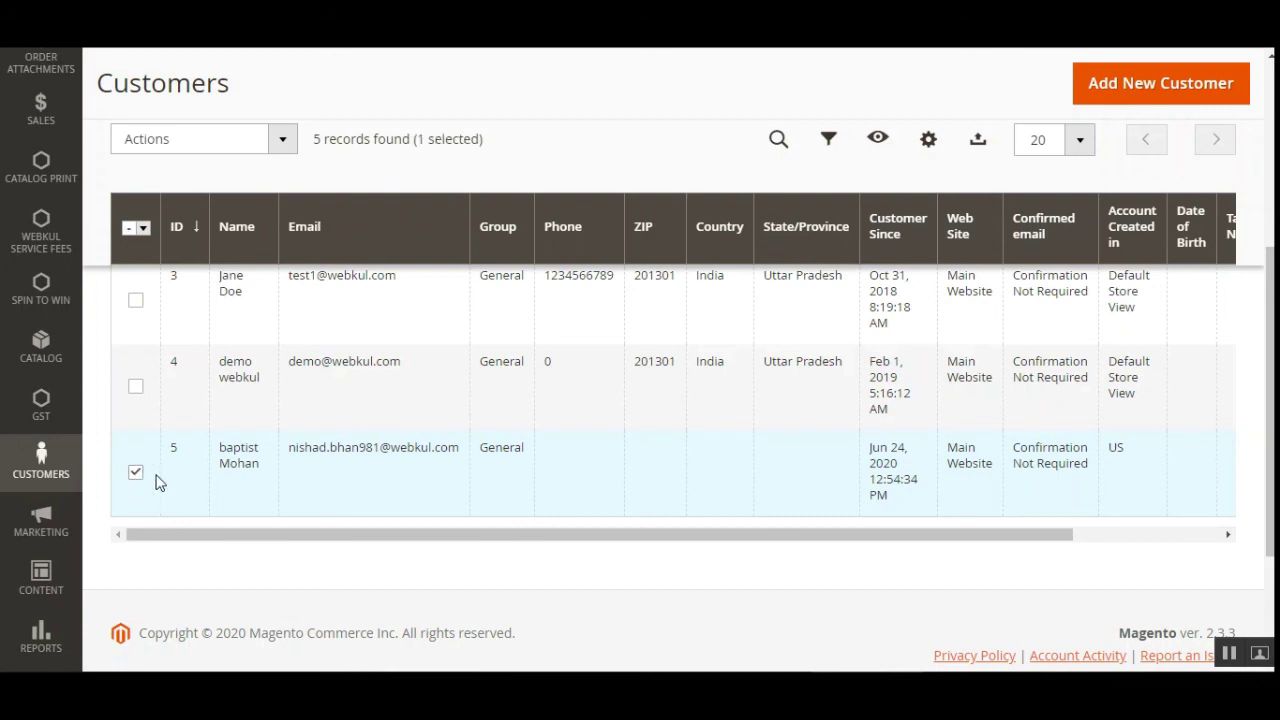
left_click(284, 150)
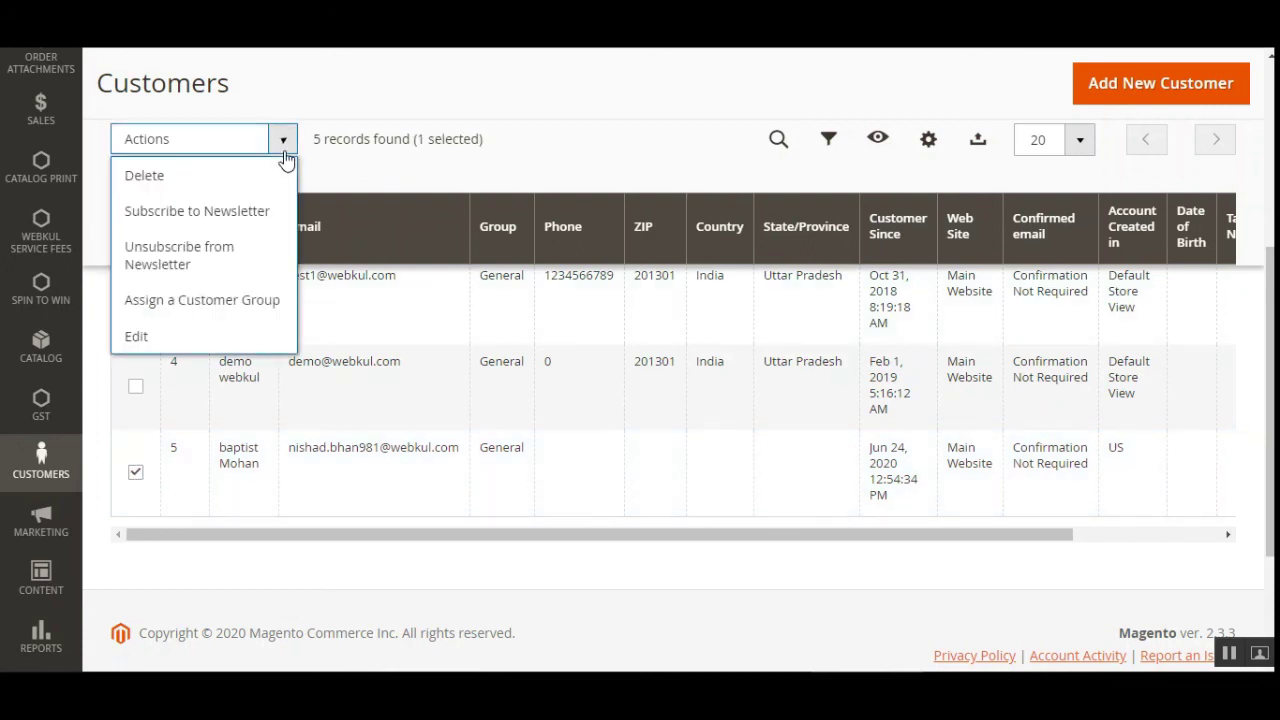
left_click(212, 344)
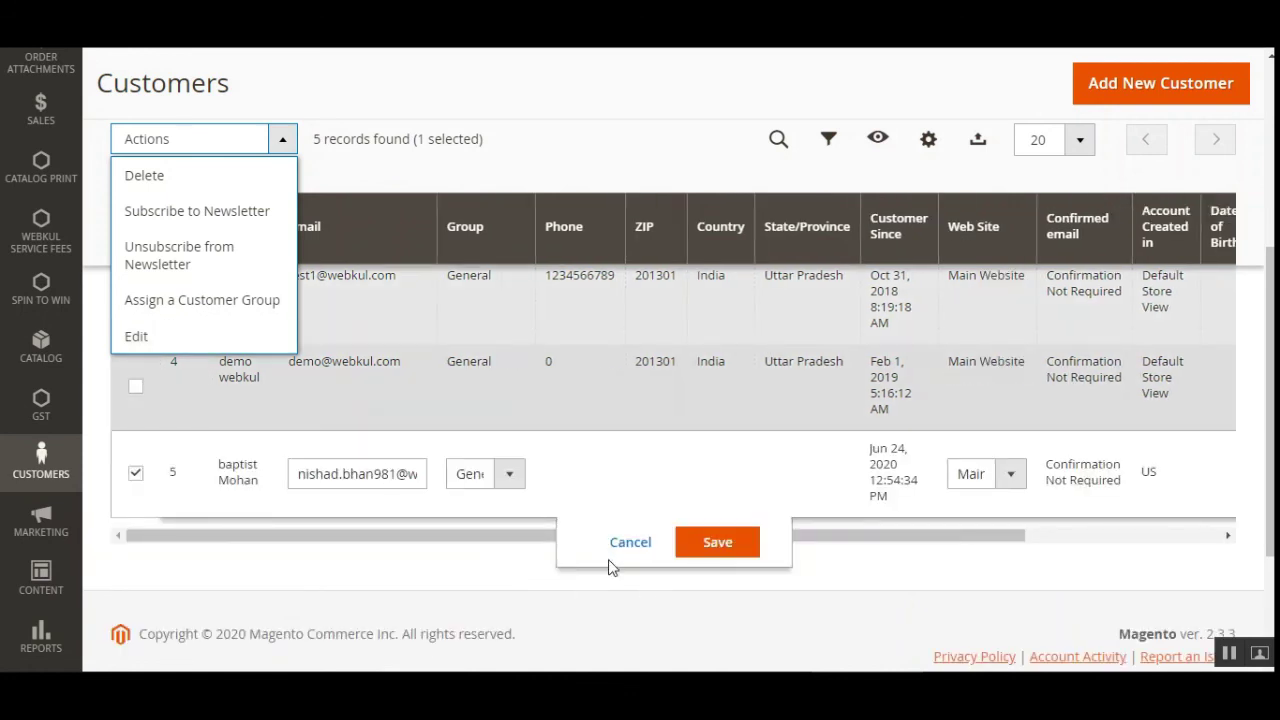
left_click(626, 545)
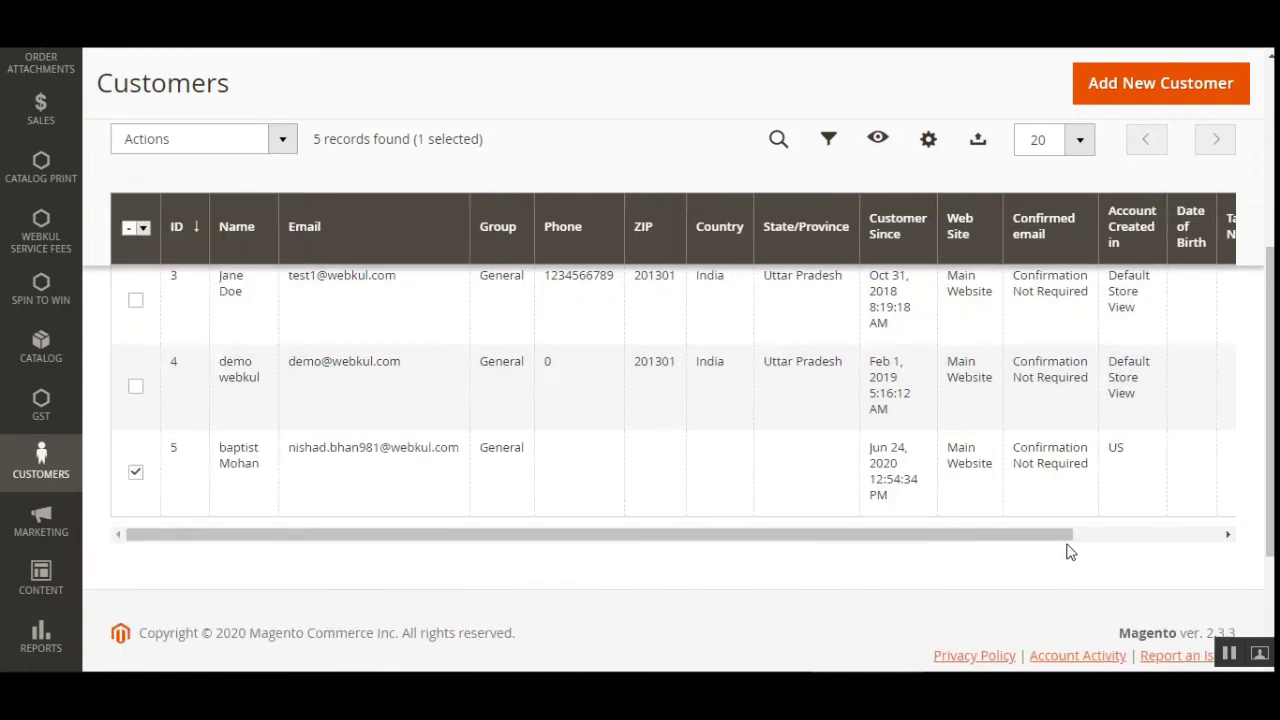
left_click_drag(1068, 545, 1244, 510)
left_click(1205, 451)
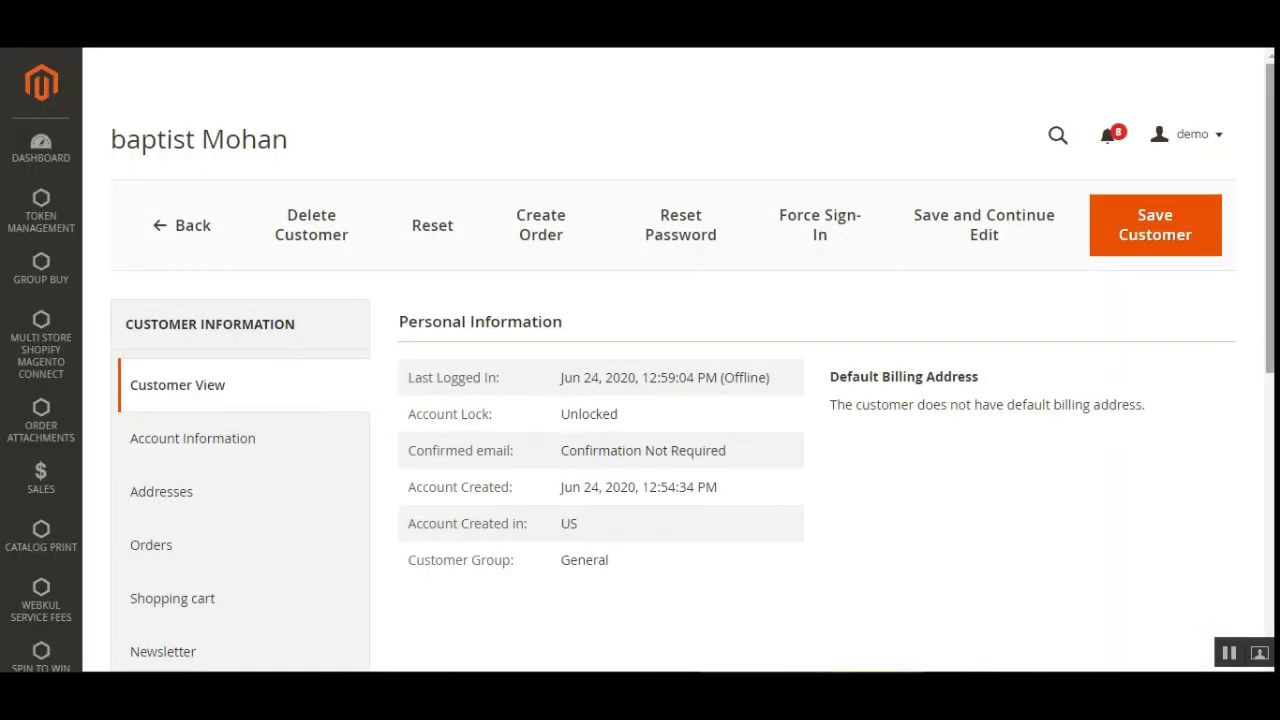
Review the saved Phone Number field on the customer's Account Information tab.
scroll(181, 148, "down", 2)
left_click_drag(1269, 249, 1263, 303)
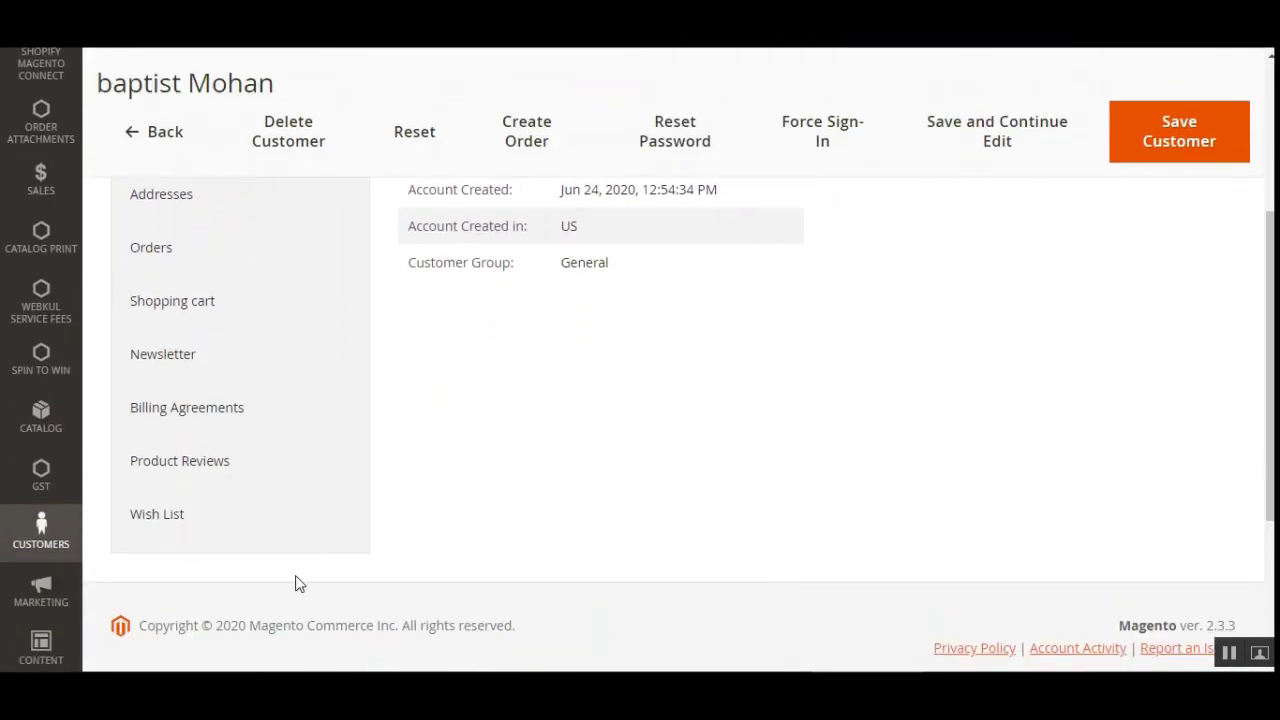
scroll(170, 490, "up", 1)
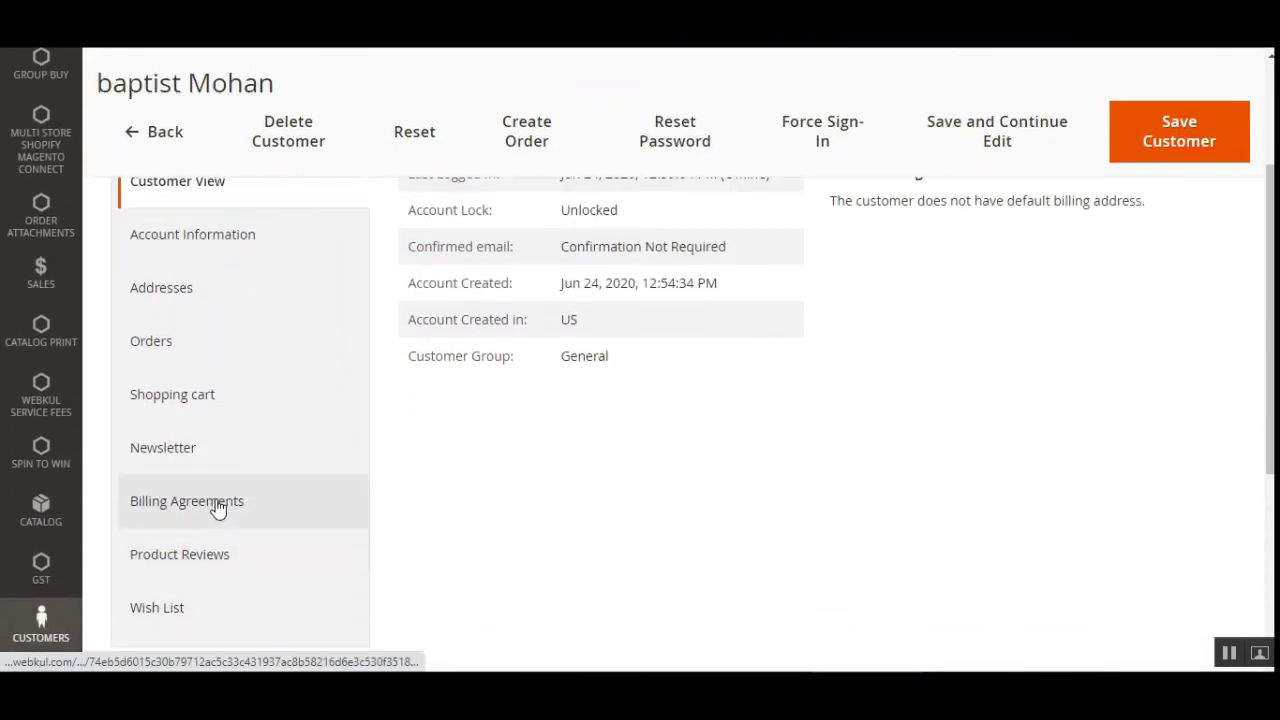
left_click(235, 241)
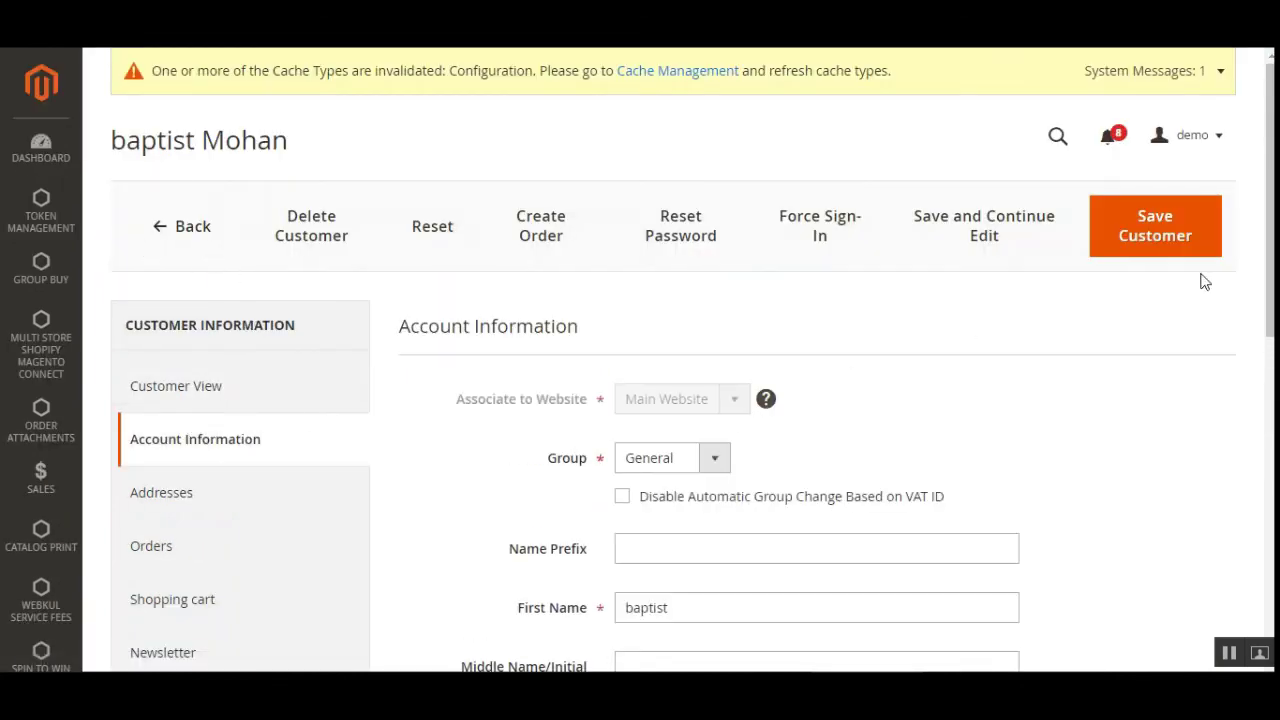
scroll(1265, 437, "down", 7)
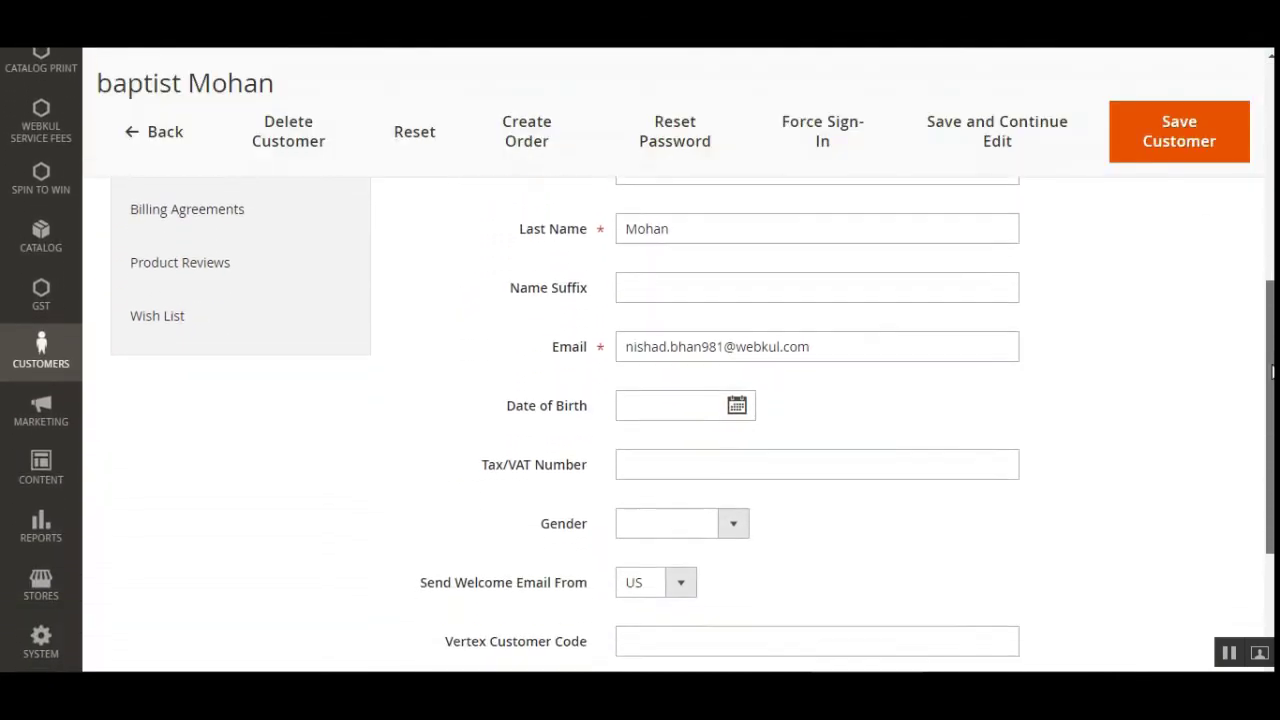
scroll(1265, 437, "down", 2)
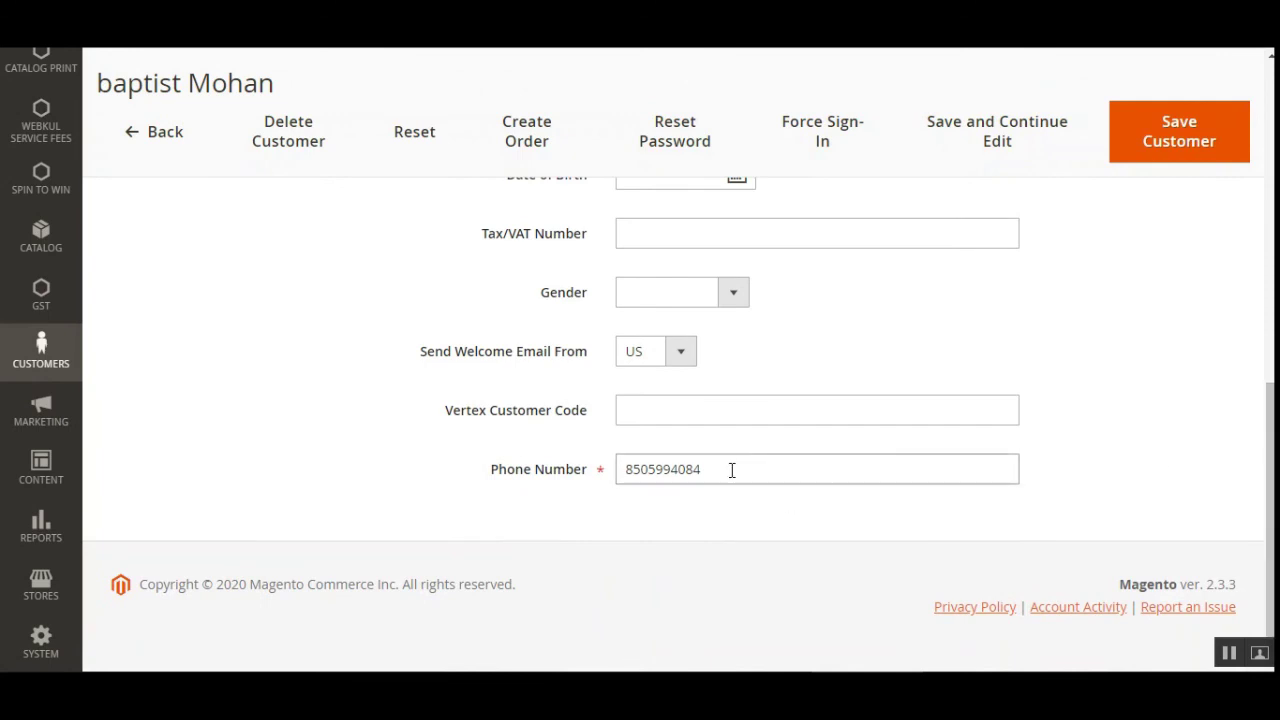
left_click_drag(725, 470, 628, 472)
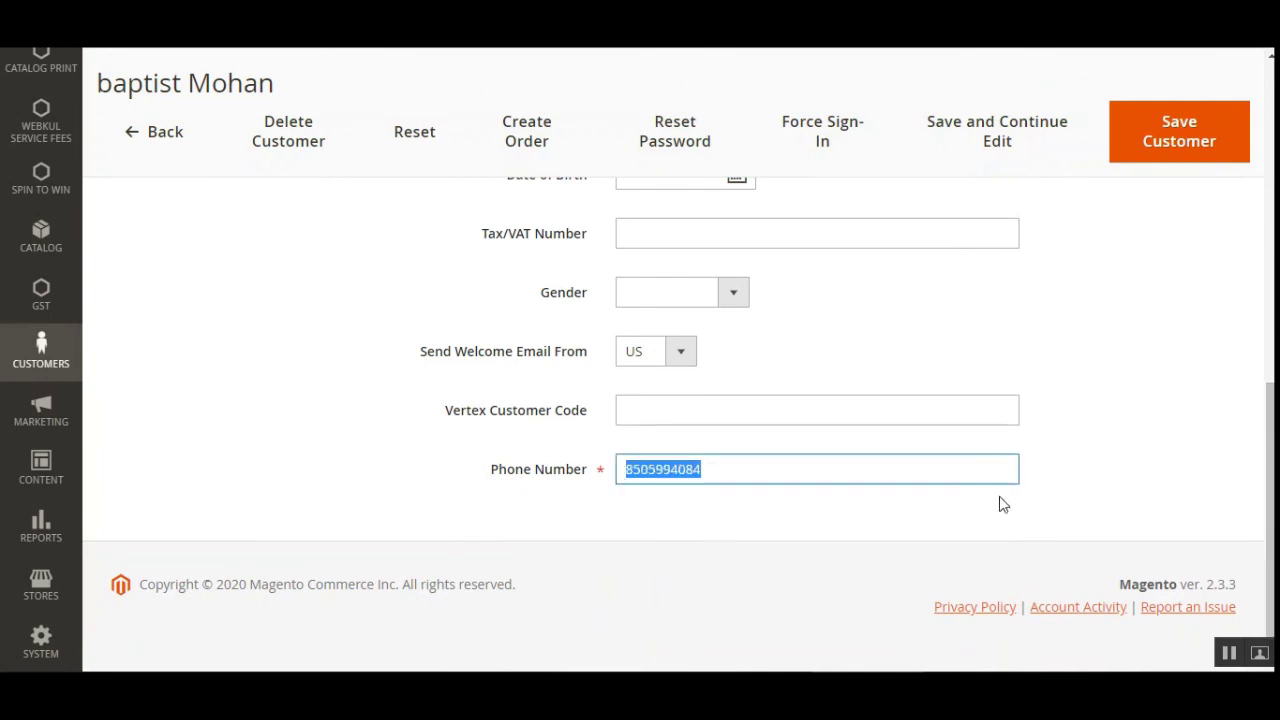
left_click(731, 472)
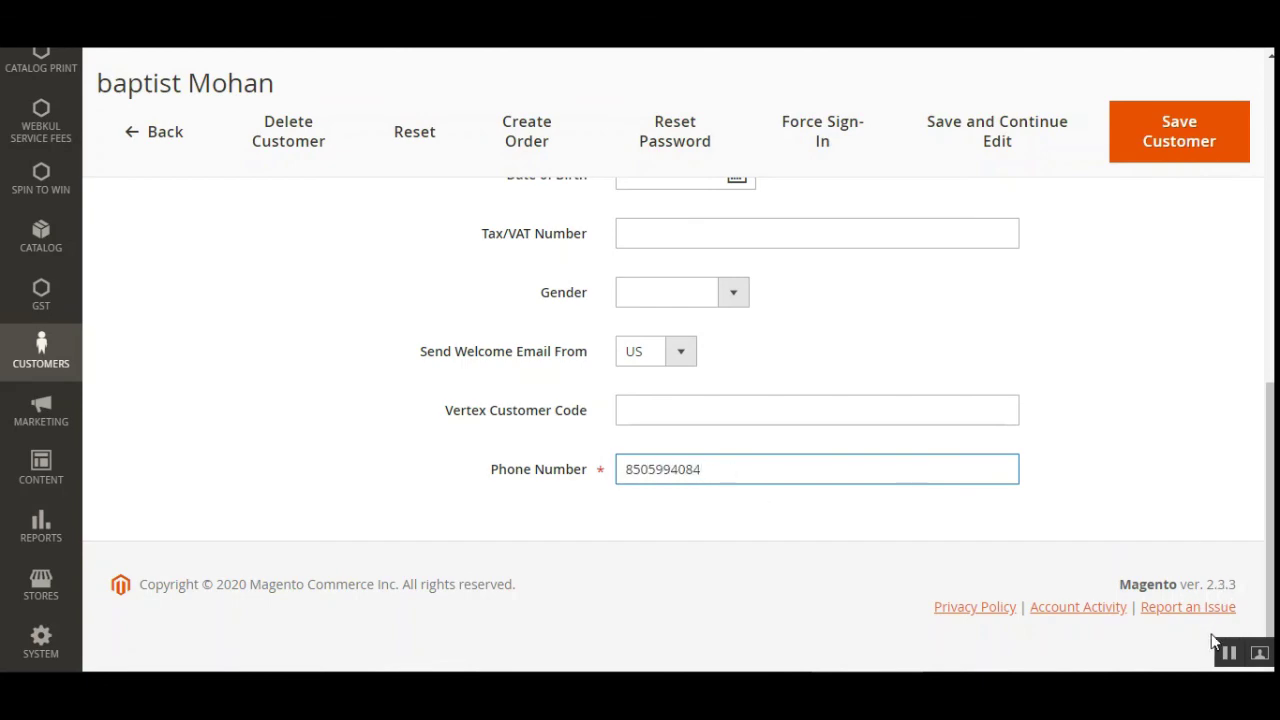
scroll(434, 494, "up", 10)
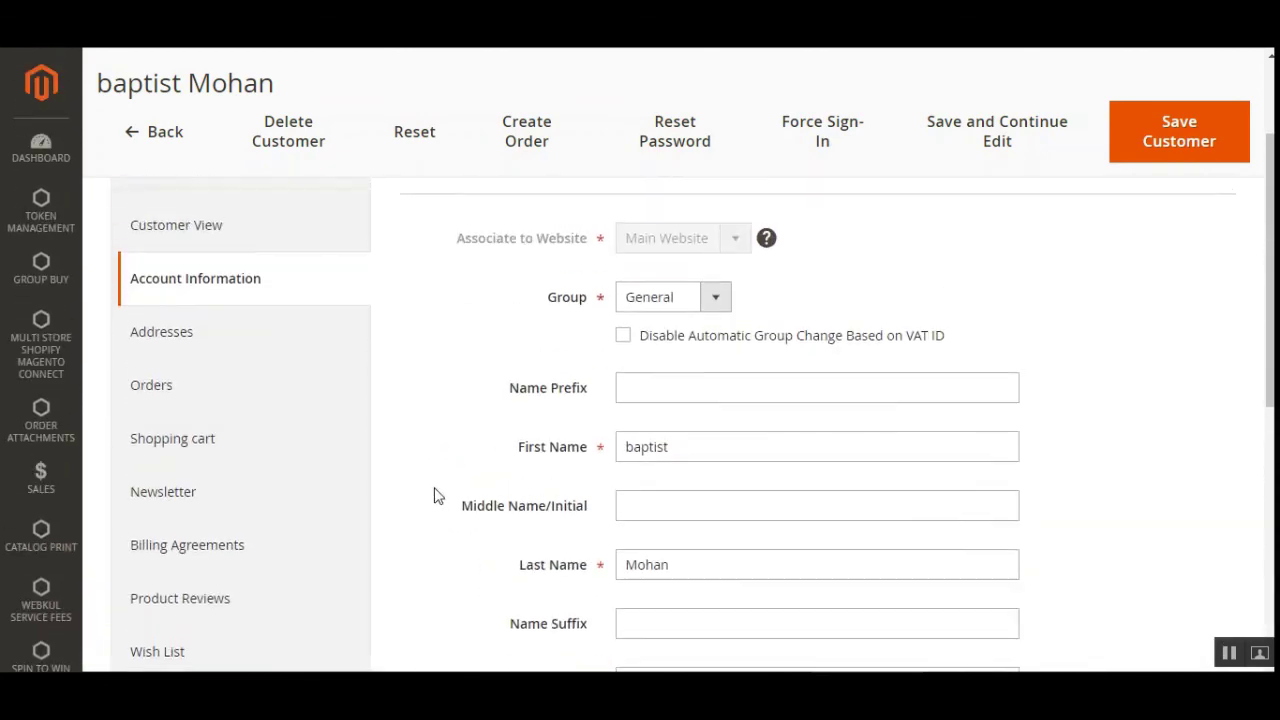
mouse_move(1270, 212)
left_mouse_down()
mouse_move(1270, 468)
mouse_move(1270, 200)
left_mouse_up()
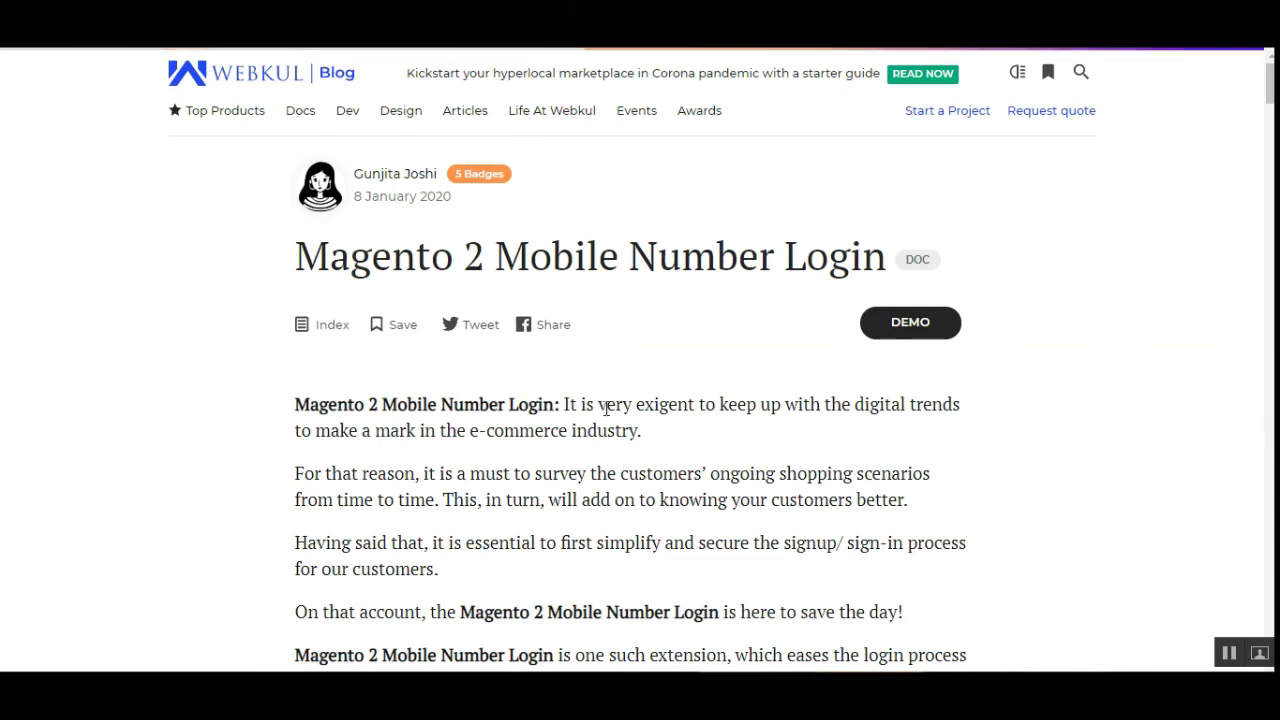
Highlight and then clear a phrase in the Mobile Number Login article intro.
left_click_drag(607, 410, 782, 406)
left_click(837, 349)
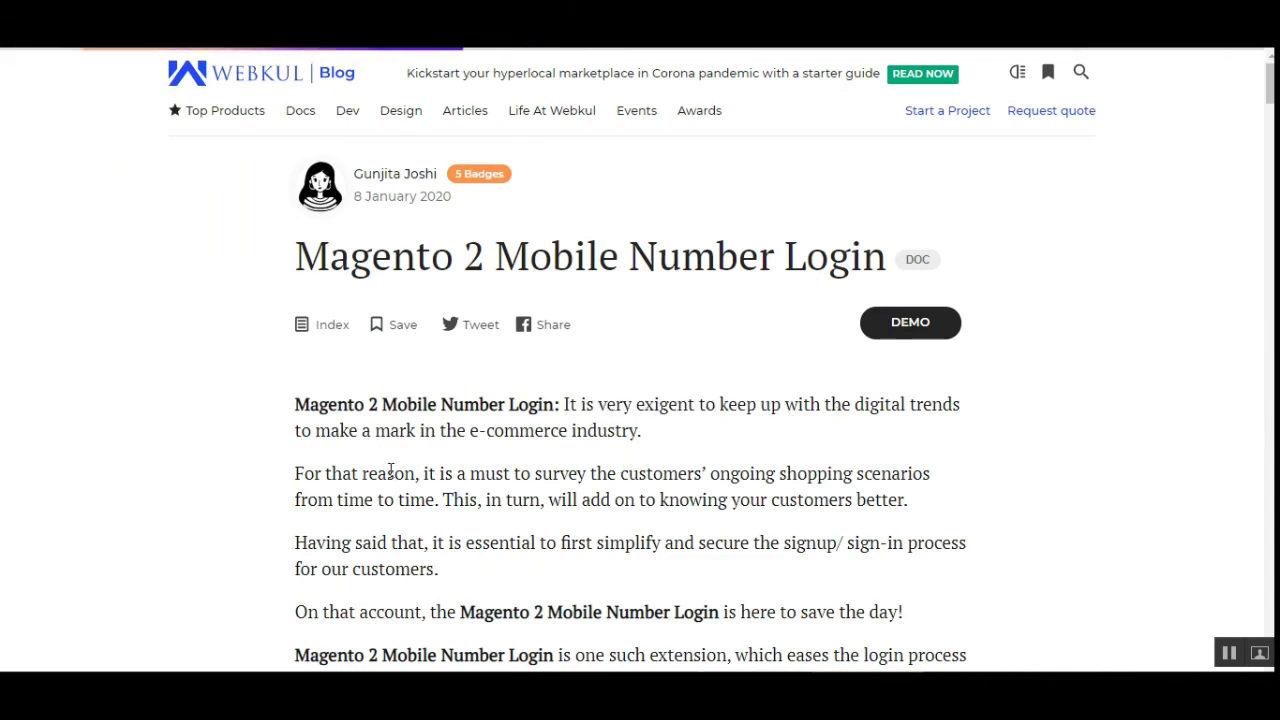